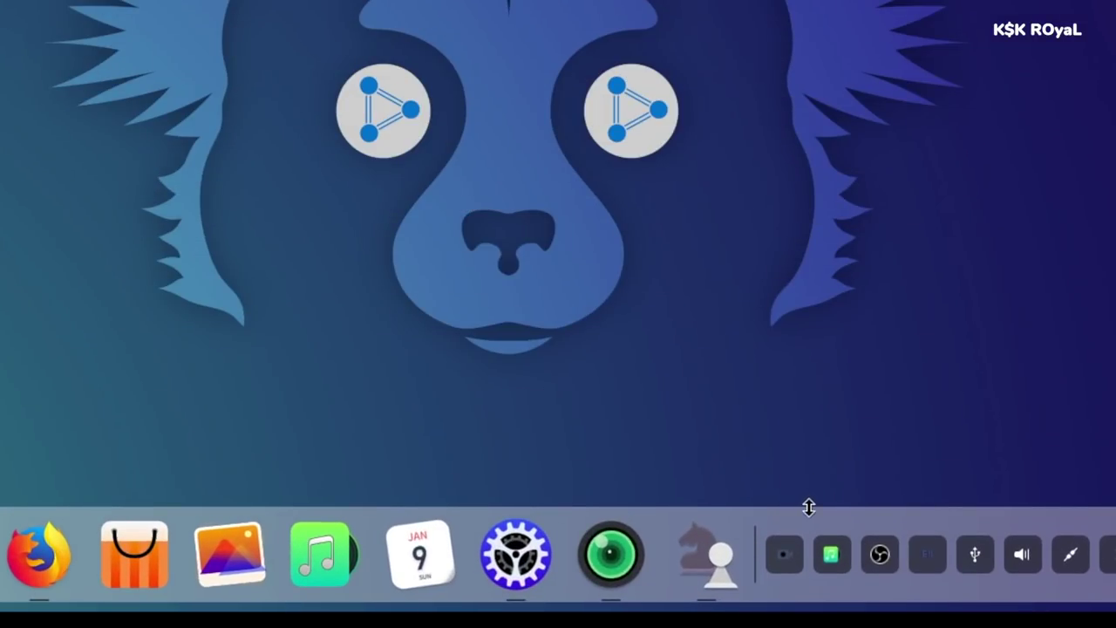
# - Resize the dock back to its original size, then scroll through the app launcher's categories
pyautogui.moveTo(810, 508); pyautogui.dragTo(818, 474)
pyautogui.press('super')
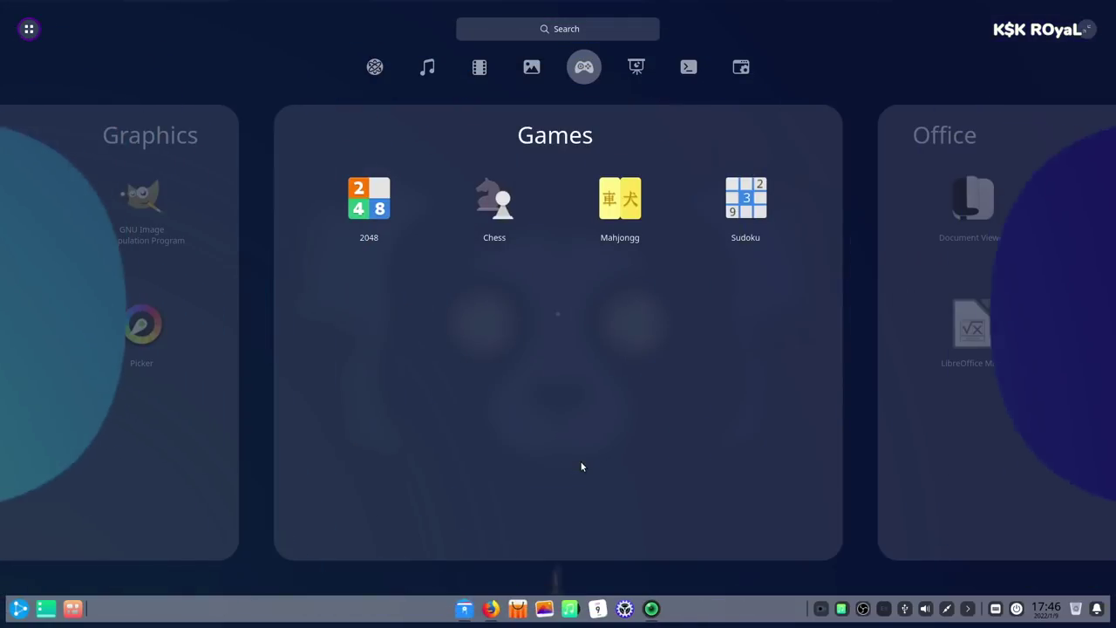
pyautogui.scroll(3, 568, 513)
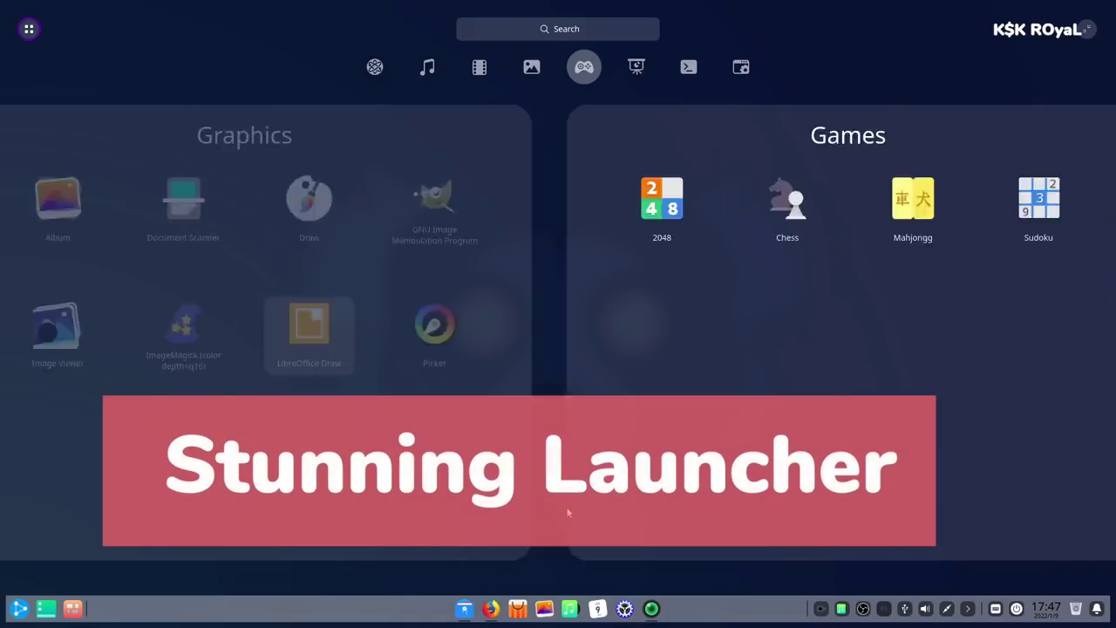
pyautogui.scroll(3, 567, 513)
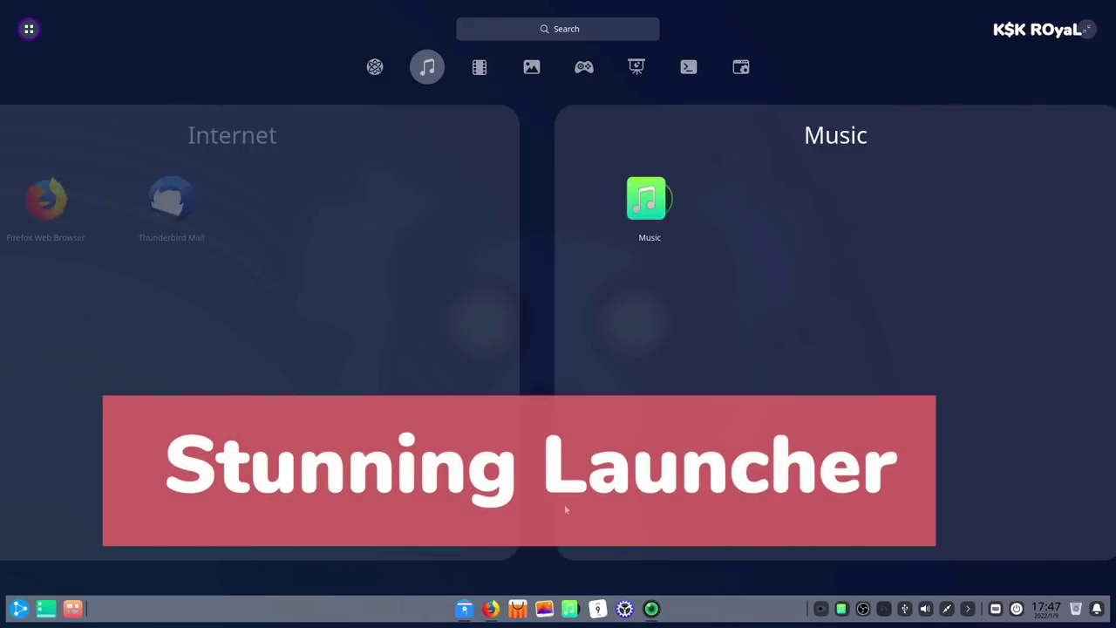
# - Bring up the multitasking view and visit workspaces 2, 3, 2, ending on workspace 1
pyautogui.press('super+s')
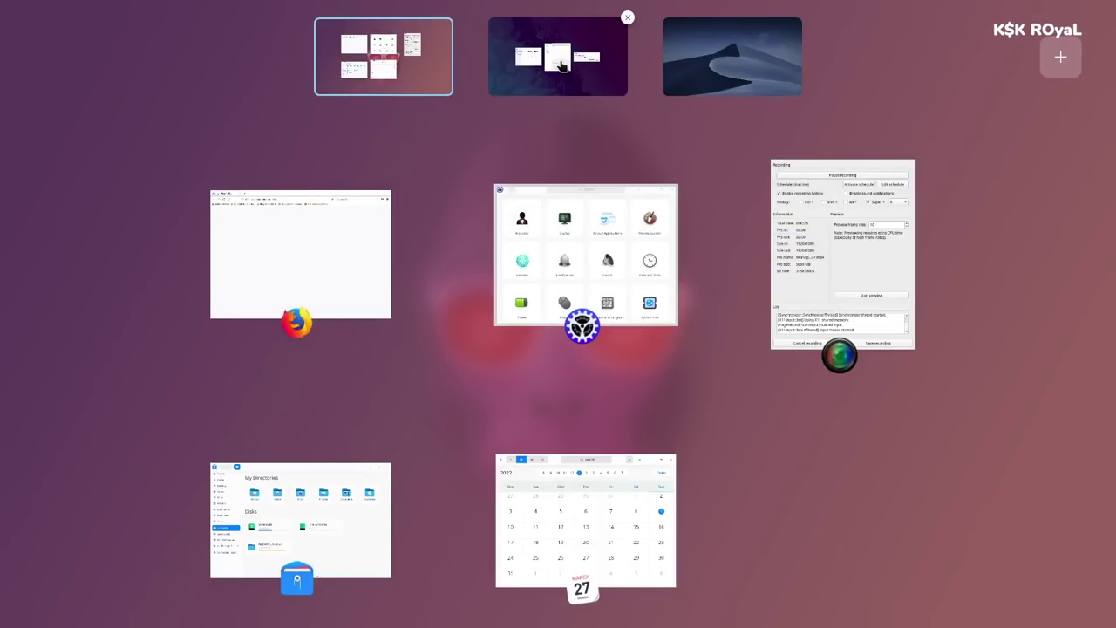
pyautogui.click(563, 65)
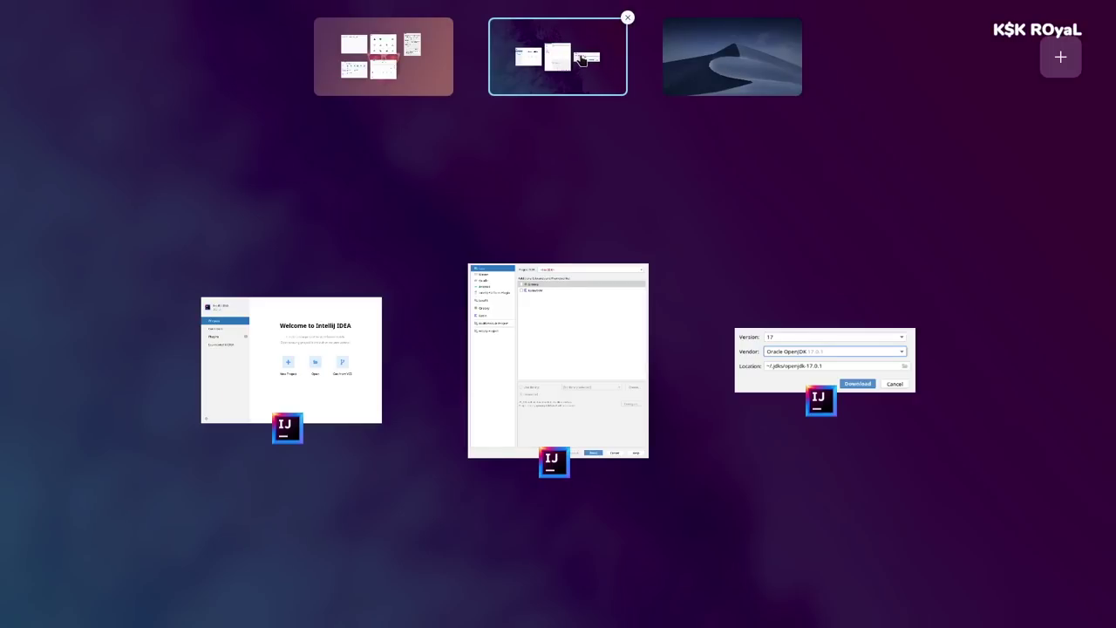
pyautogui.click(713, 94)
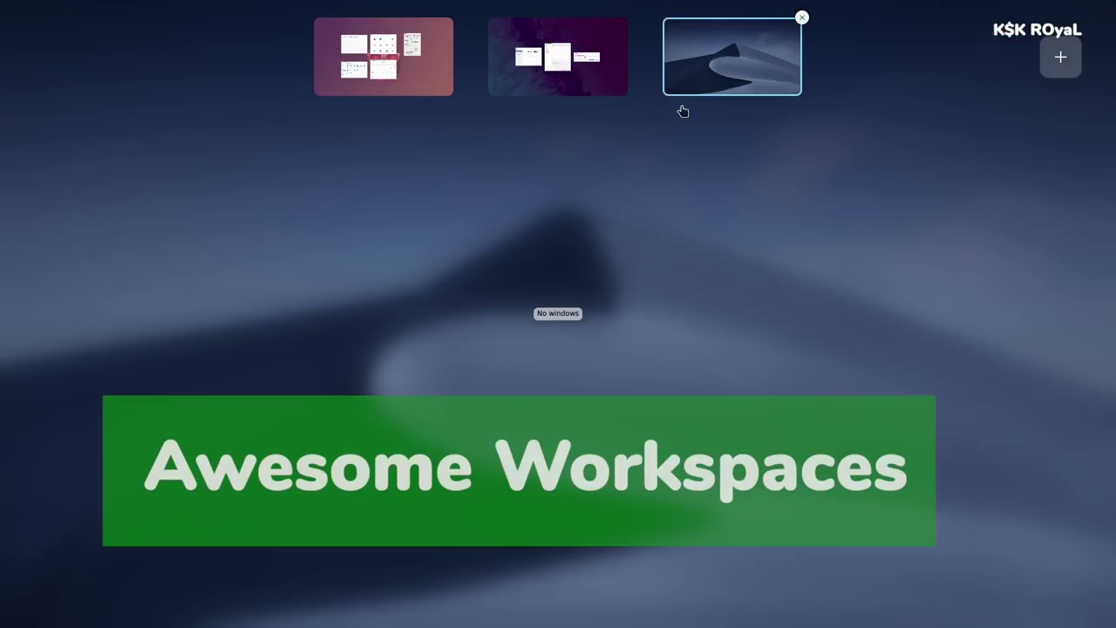
pyautogui.click(562, 79)
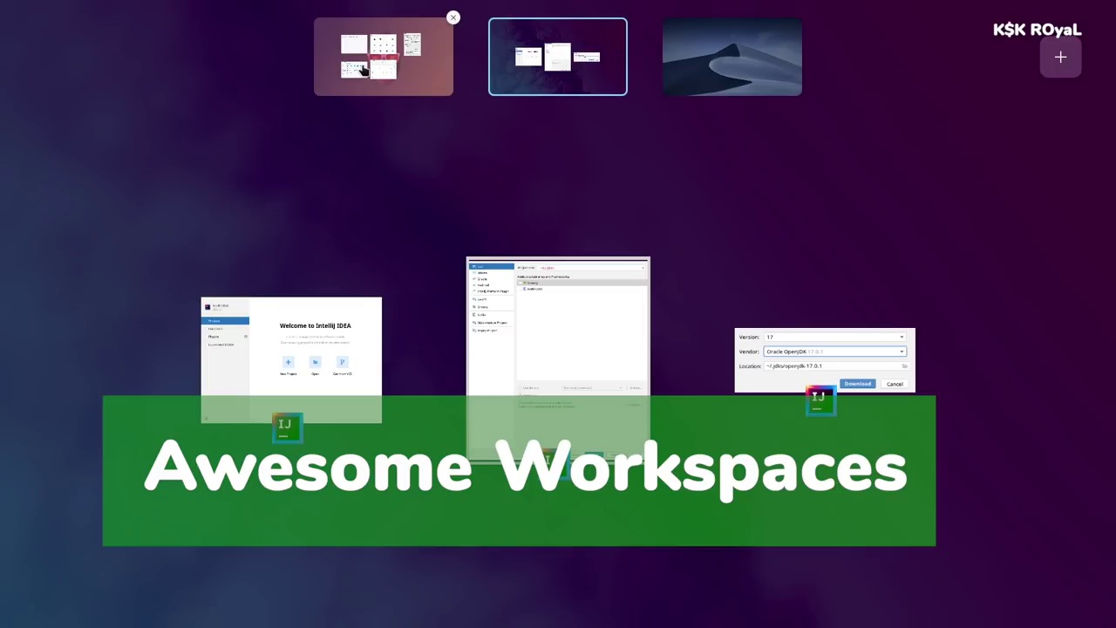
pyautogui.click(362, 78)
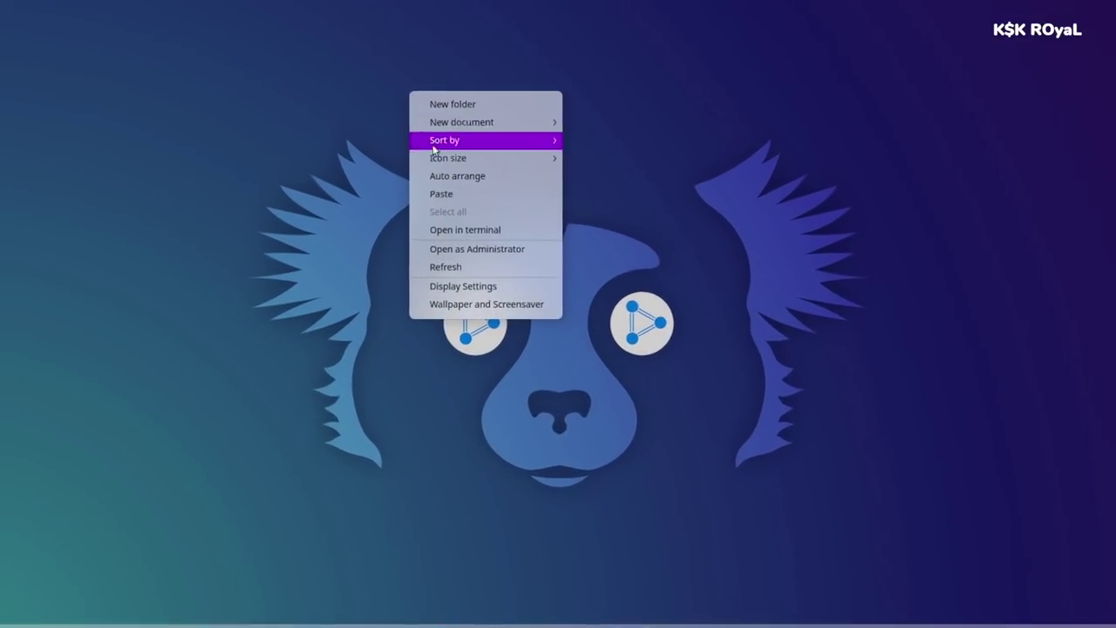
# - Clear the desktop and show Control Center's System Info page for UbuntuDDE Remix 21.10
pyautogui.click(450, 410)
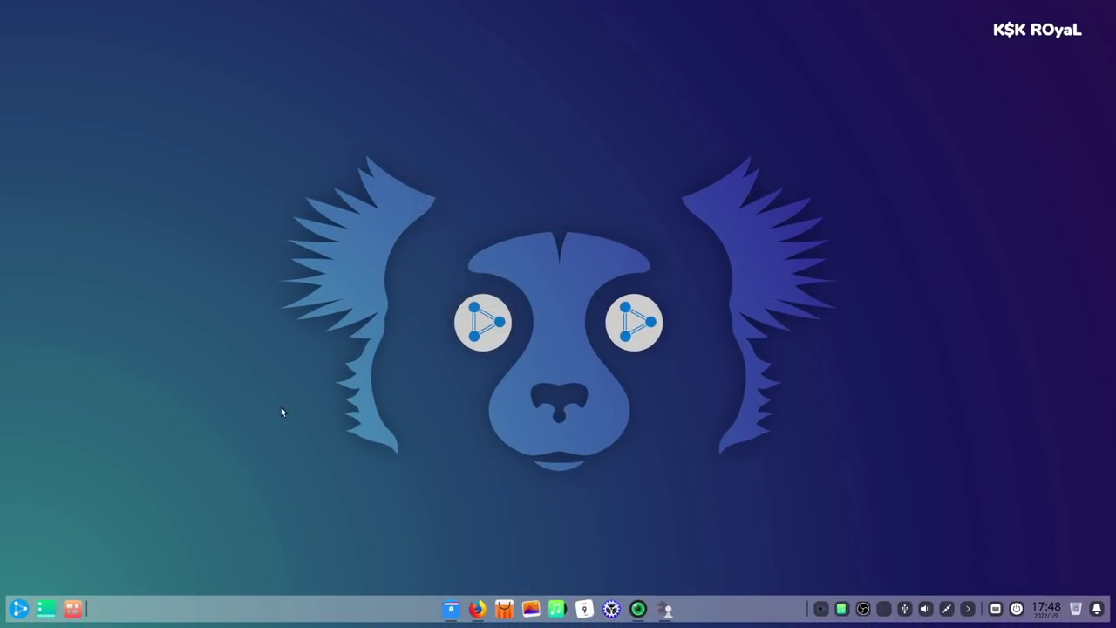
pyautogui.moveTo(281, 163); pyautogui.dragTo(770, 165)
pyautogui.click(612, 608)
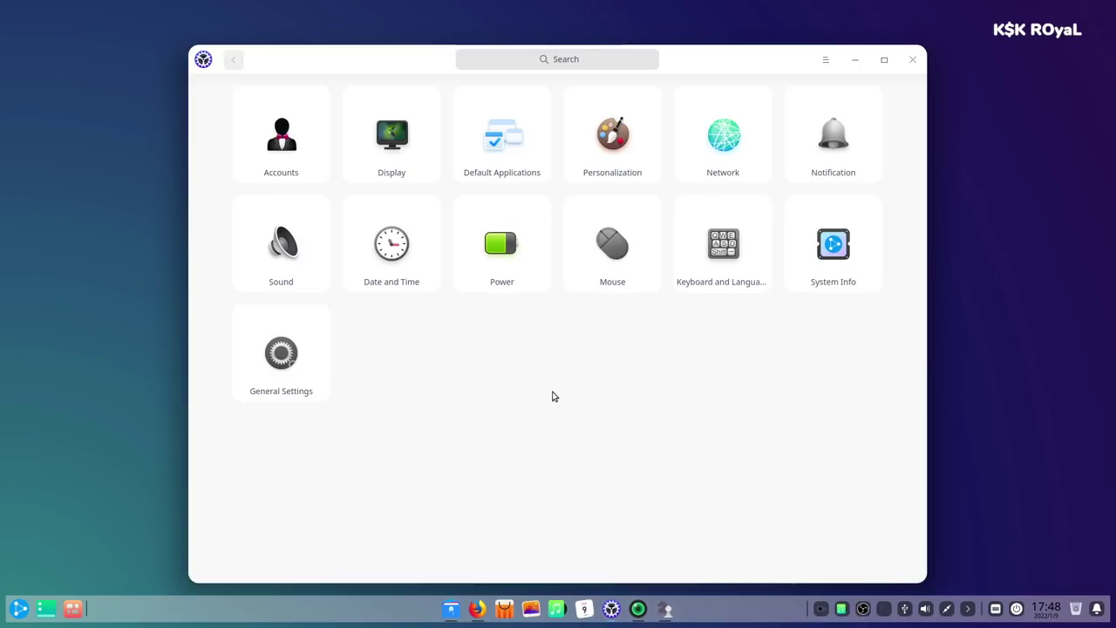
pyautogui.click(818, 273)
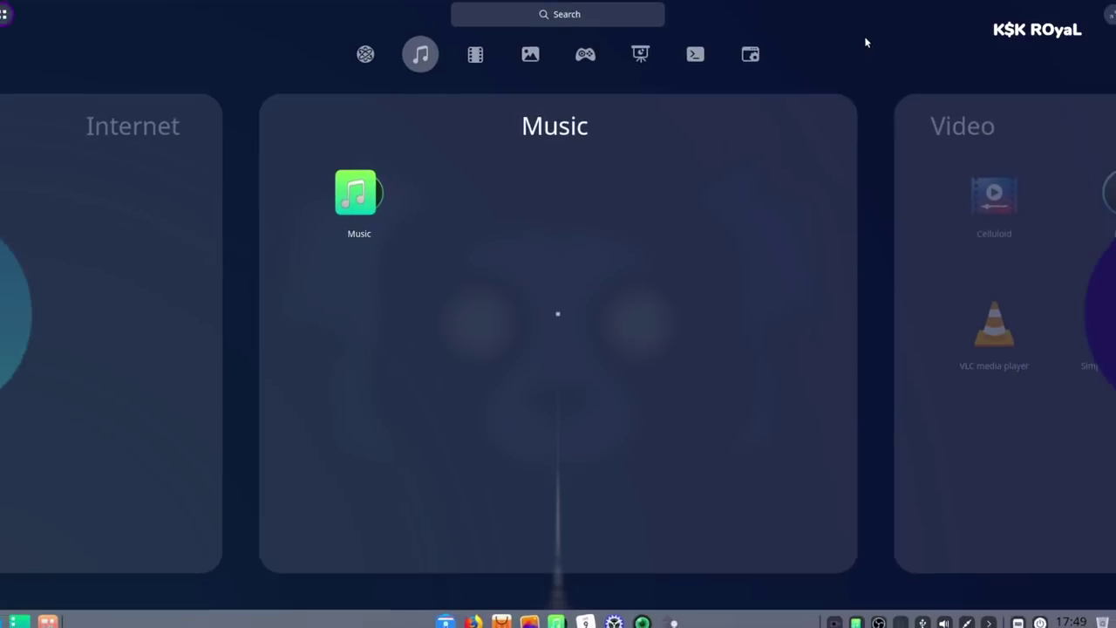
# - Launch Terminal from a 'ter' search, run sudo htop, then quit back to the shell
pyautogui.write('ter')
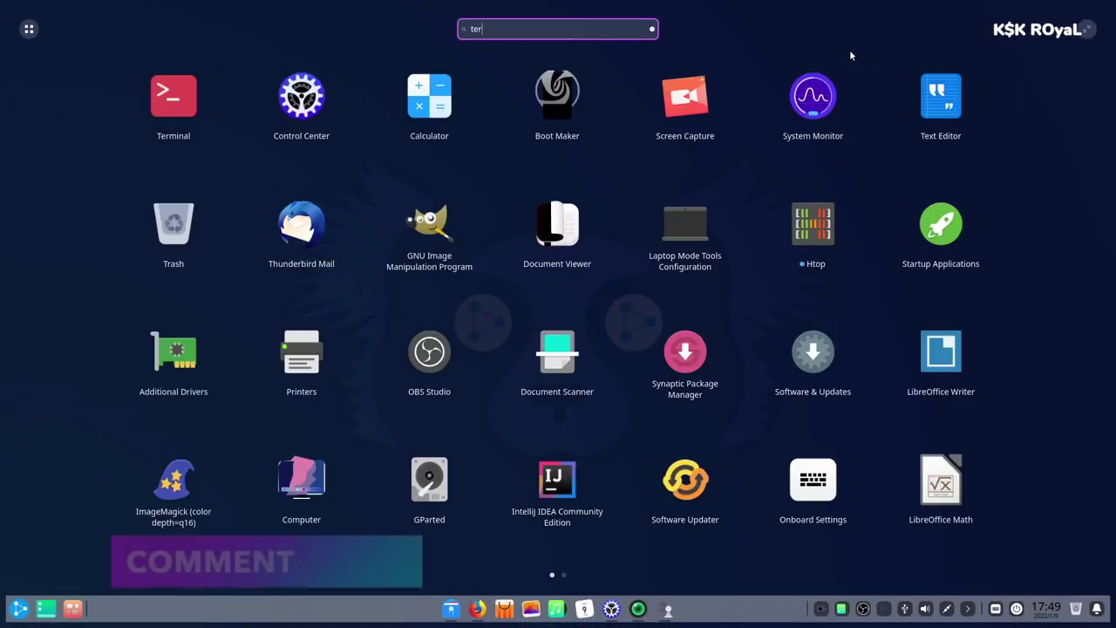
pyautogui.press('Return')
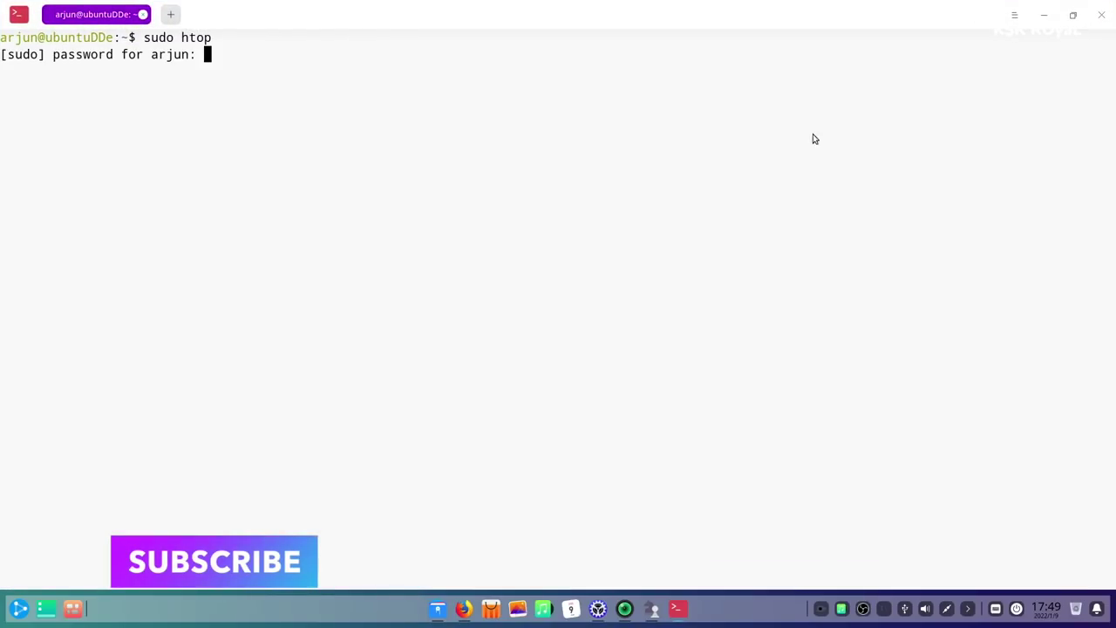
pyautogui.press('Return')
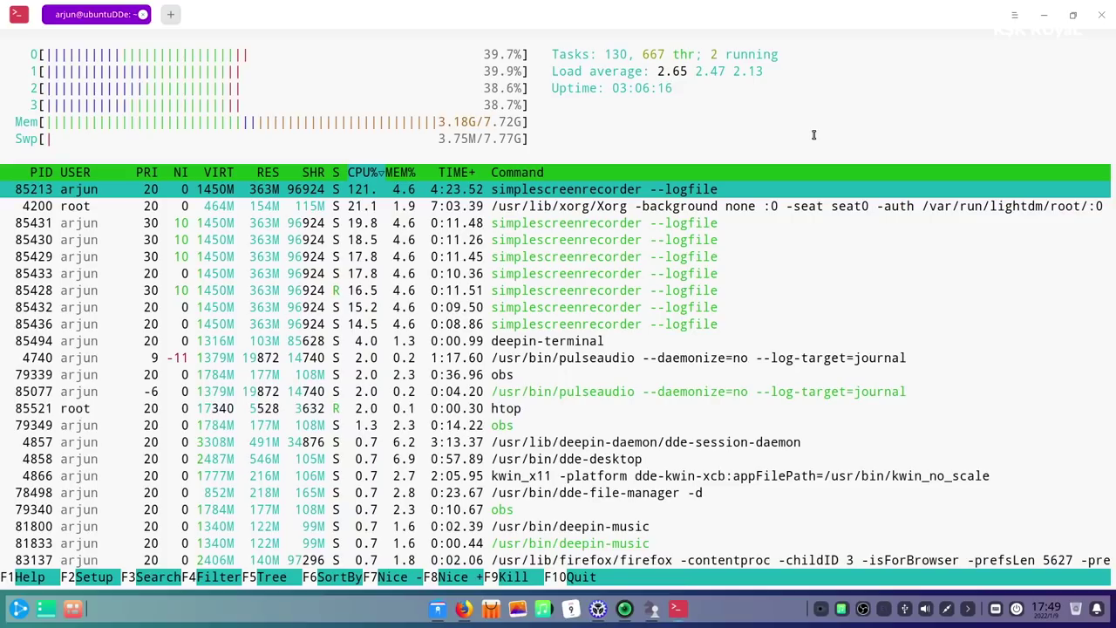
pyautogui.press('q')
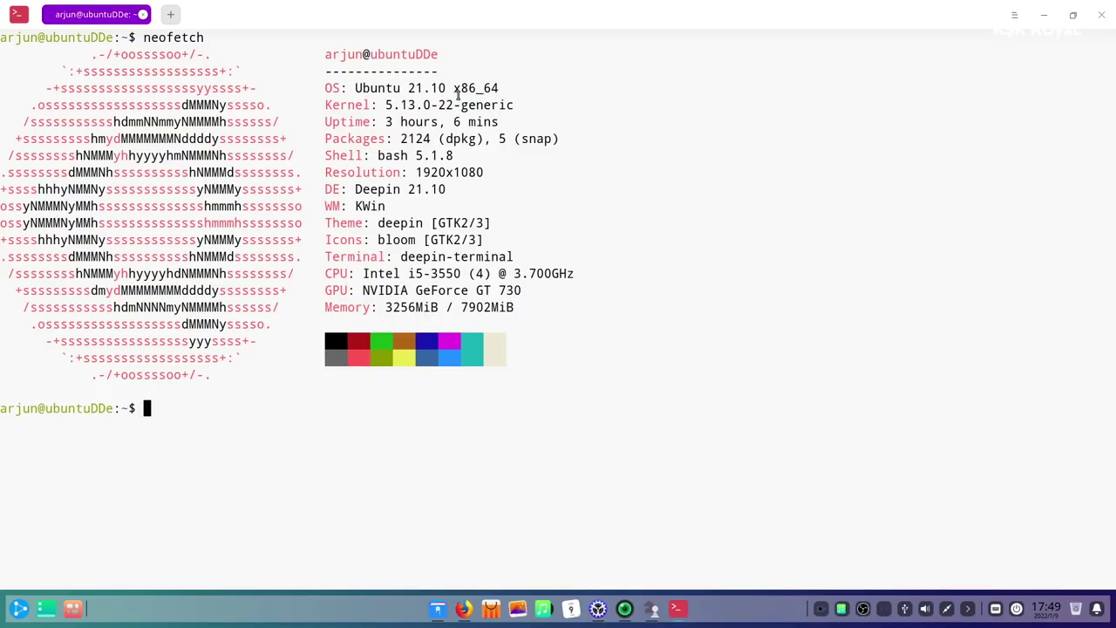
# - Highlight the kernel version, the OS line and the KWin window manager in neofetch's output
pyautogui.moveTo(536, 104); pyautogui.dragTo(383, 98)
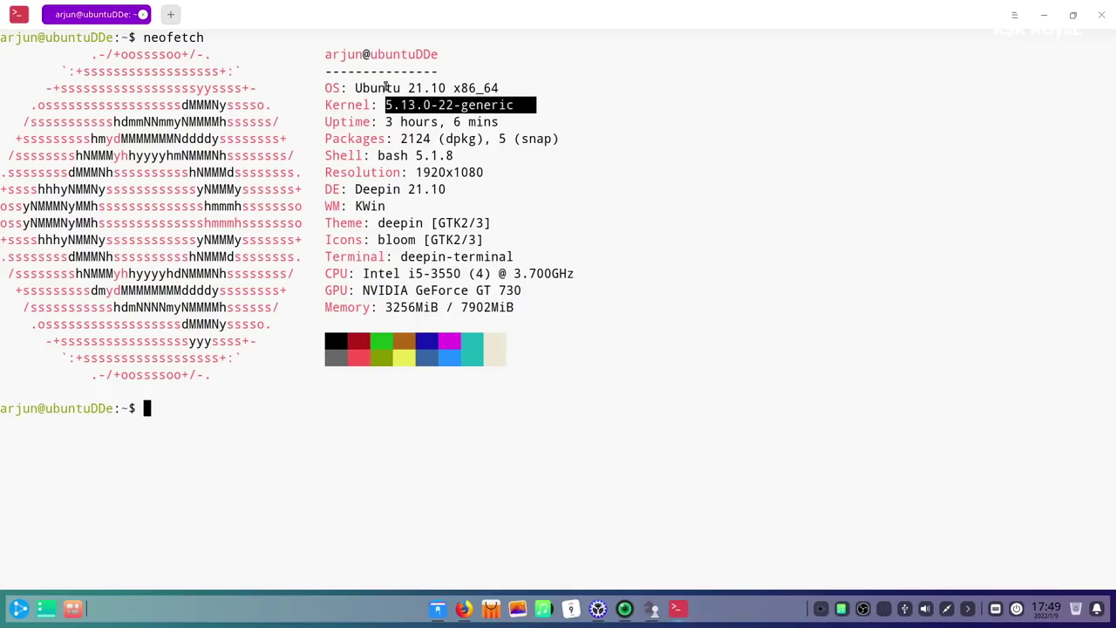
pyautogui.tripleClick(386, 88)
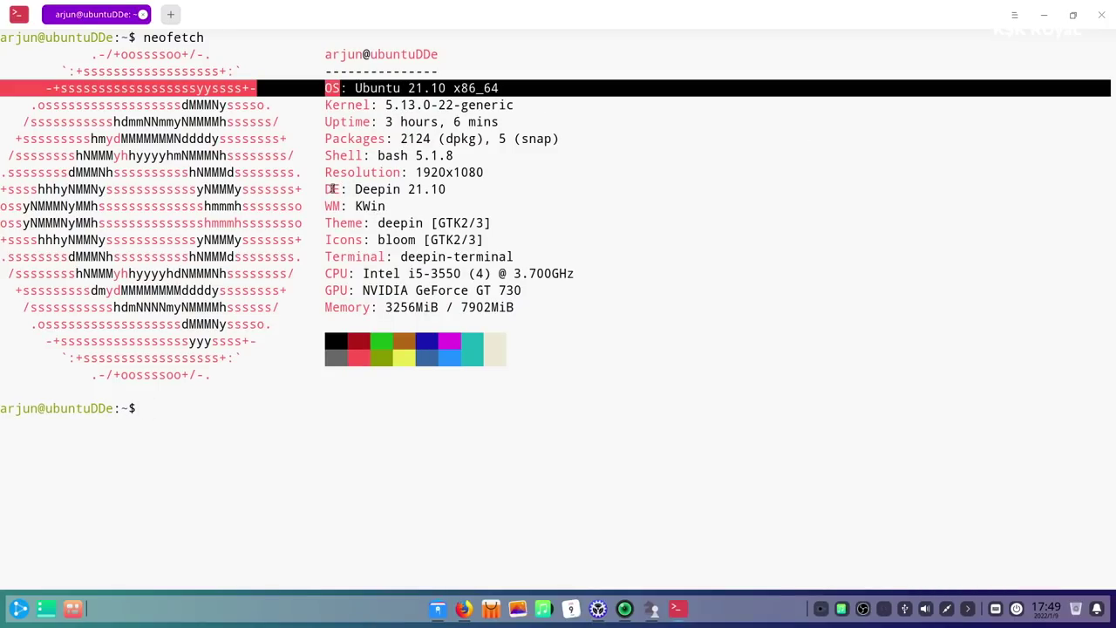
pyautogui.moveTo(331, 189)
pyautogui.mouseDown()
pyautogui.moveTo(452, 189)
pyautogui.moveTo(345, 205)
pyautogui.mouseUp()
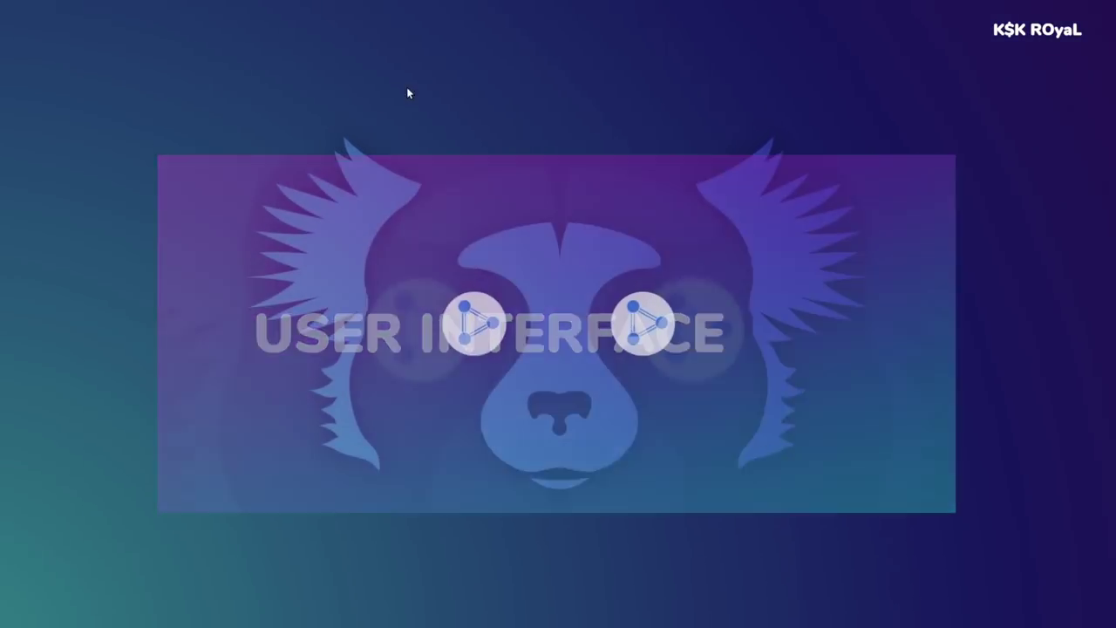
pyautogui.rightClick(424, 113)
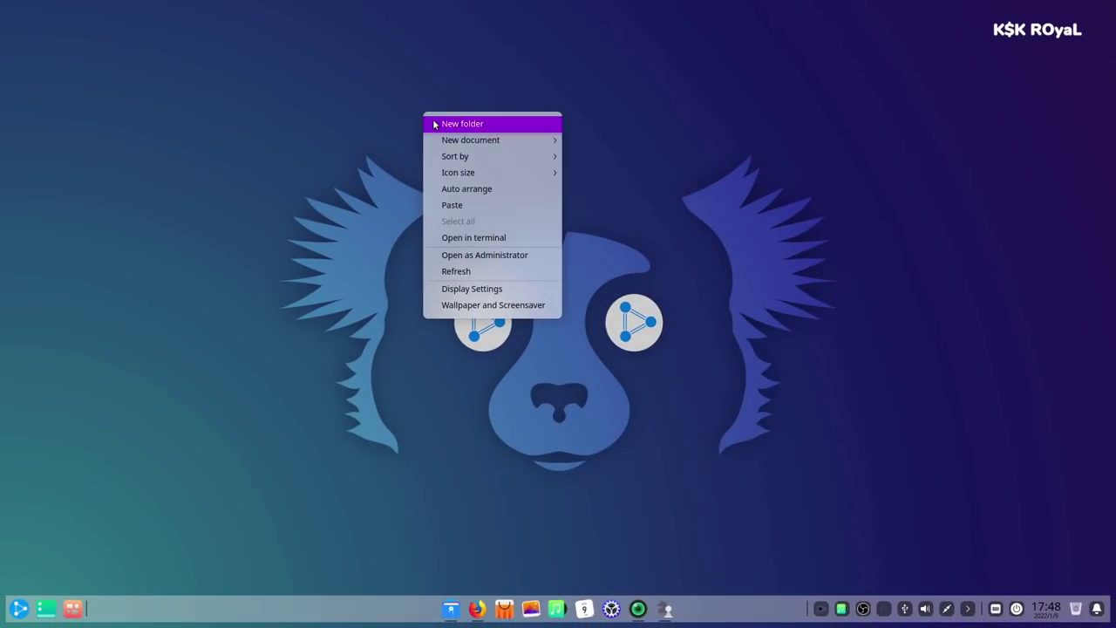
pyautogui.click(460, 403)
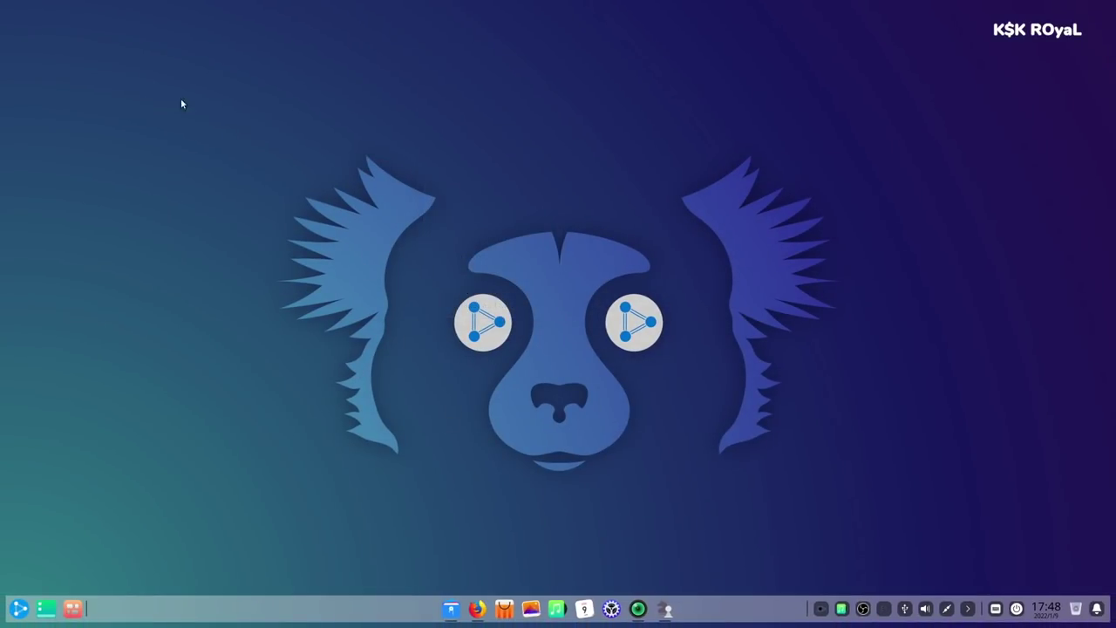
pyautogui.moveTo(182, 103); pyautogui.dragTo(278, 164)
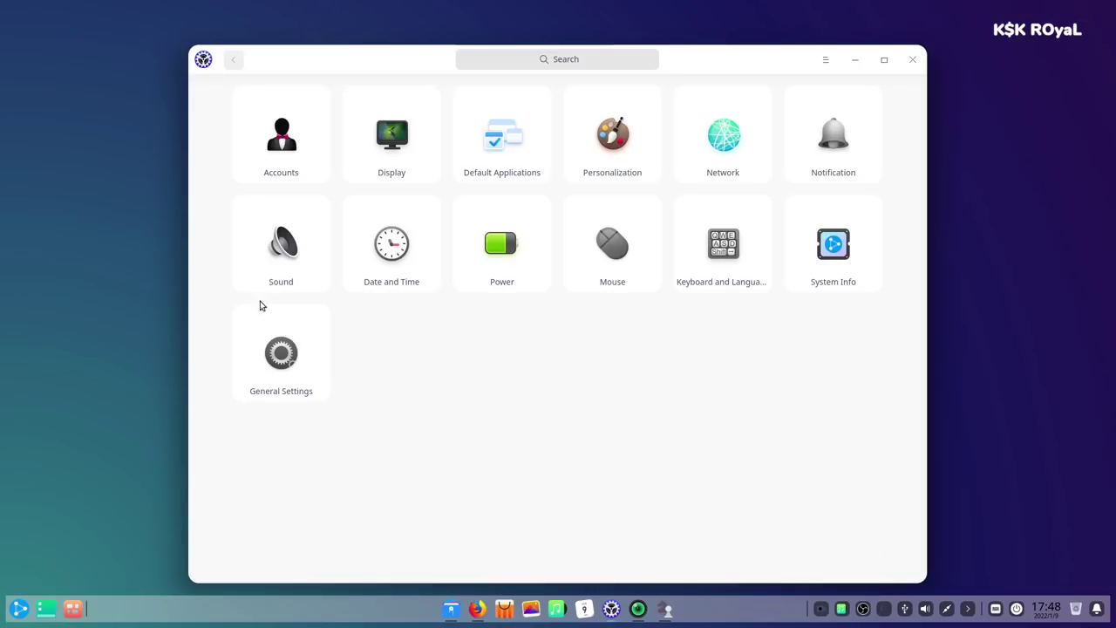
# - Show the About This PC page (UbuntuDDE Remix 21.10, 8 GB) and nudge the window up
pyautogui.click(833, 262)
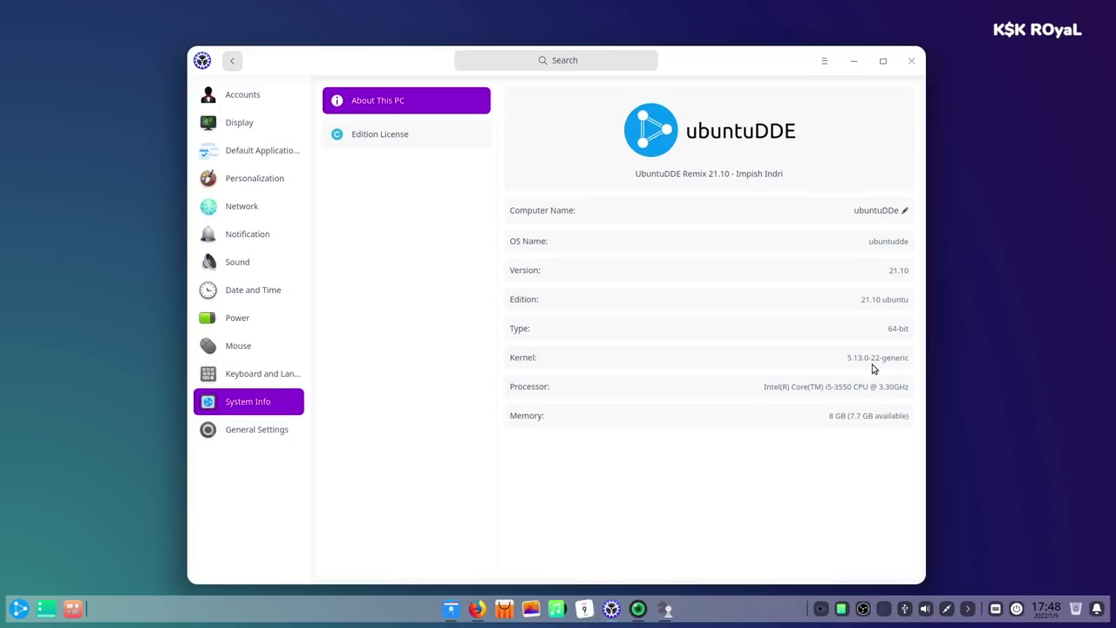
pyautogui.moveTo(731, 64); pyautogui.dragTo(731, 55)
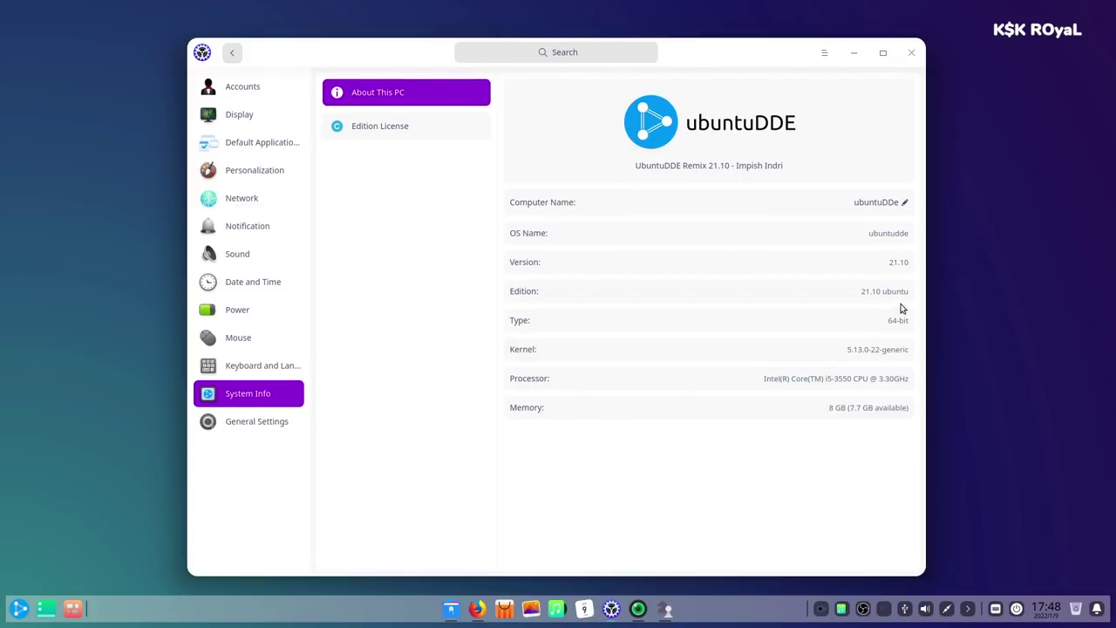
# - Minimize the settings window and launch Terminal via a 'ter' launcher search
pyautogui.click(852, 54)
pyautogui.press('super')
pyautogui.write('ter')
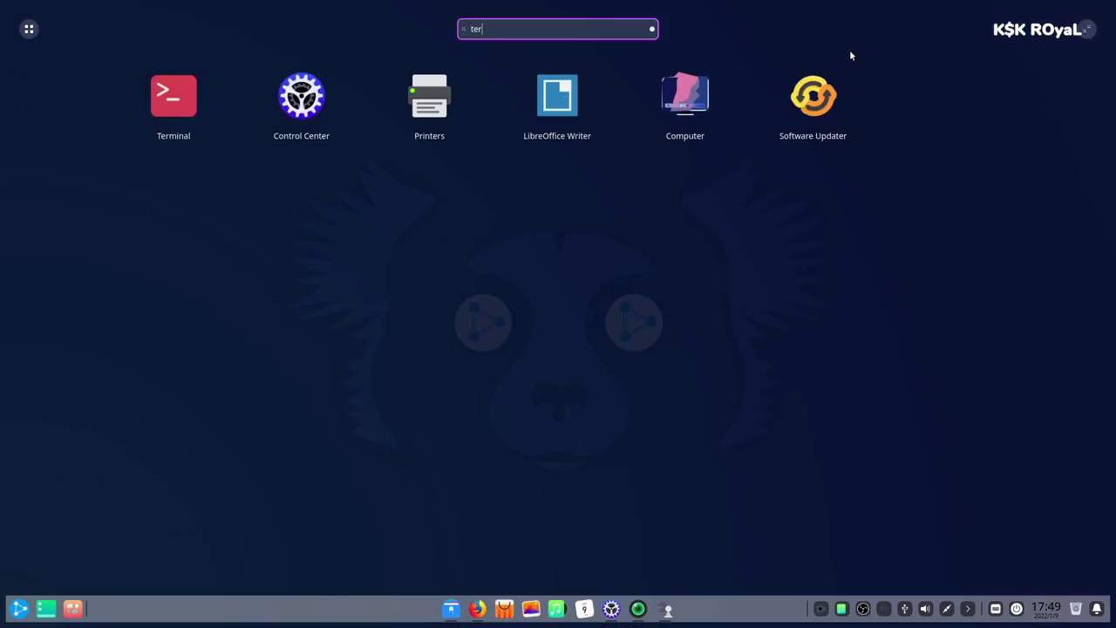
pyautogui.press('Return')
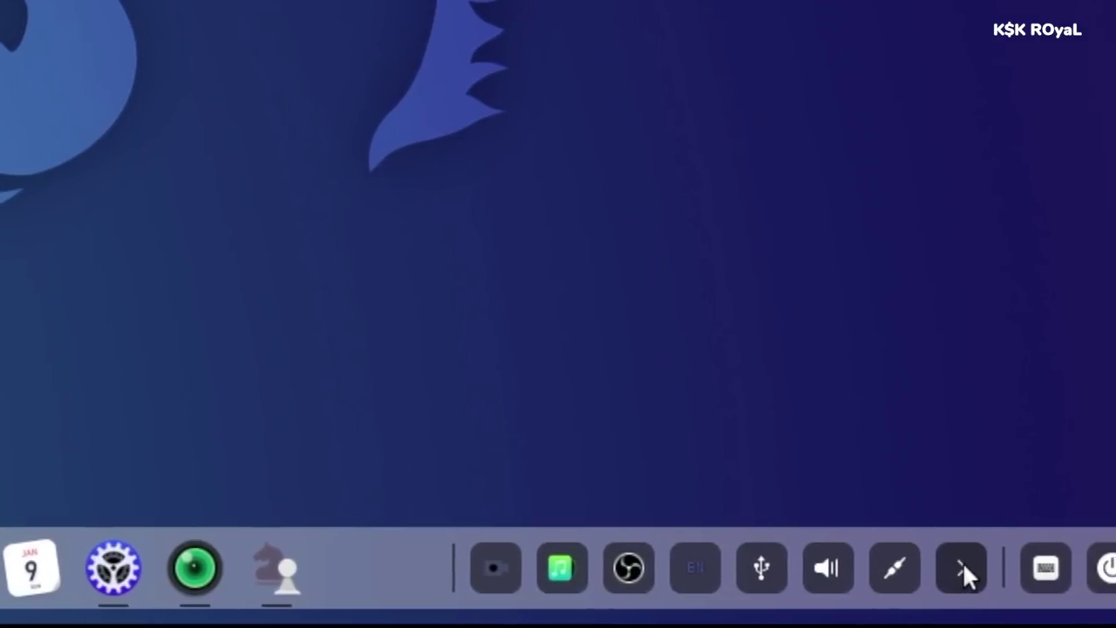
pyautogui.click(1067, 568)
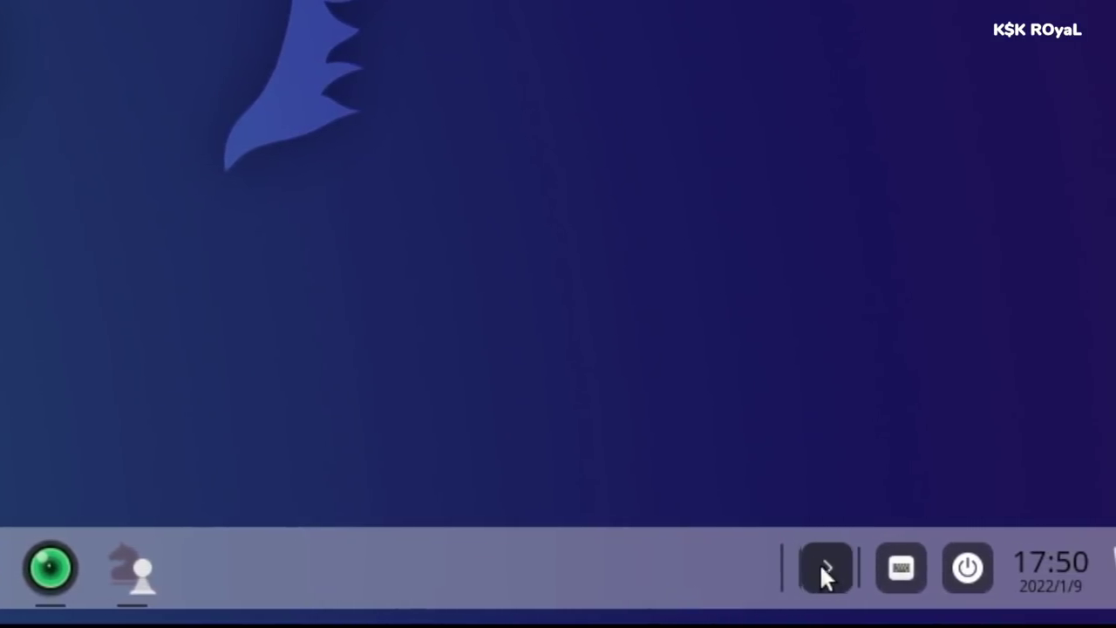
pyautogui.click(877, 569)
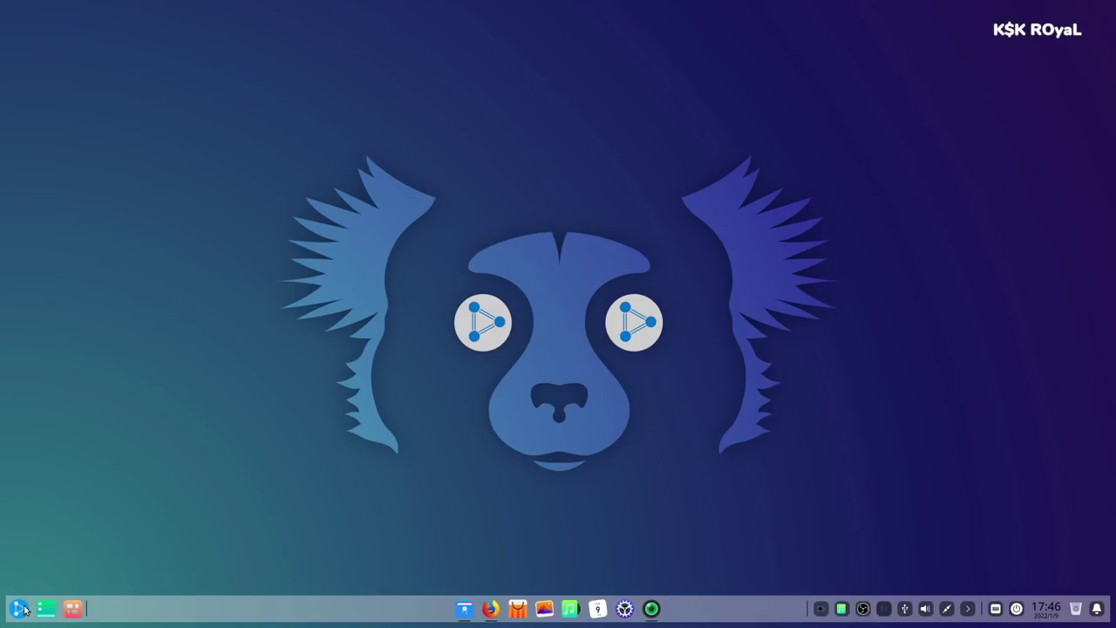
# - Browse the compact launcher's app categories and glance at the shutdown and lock options
pyautogui.click(20, 608)
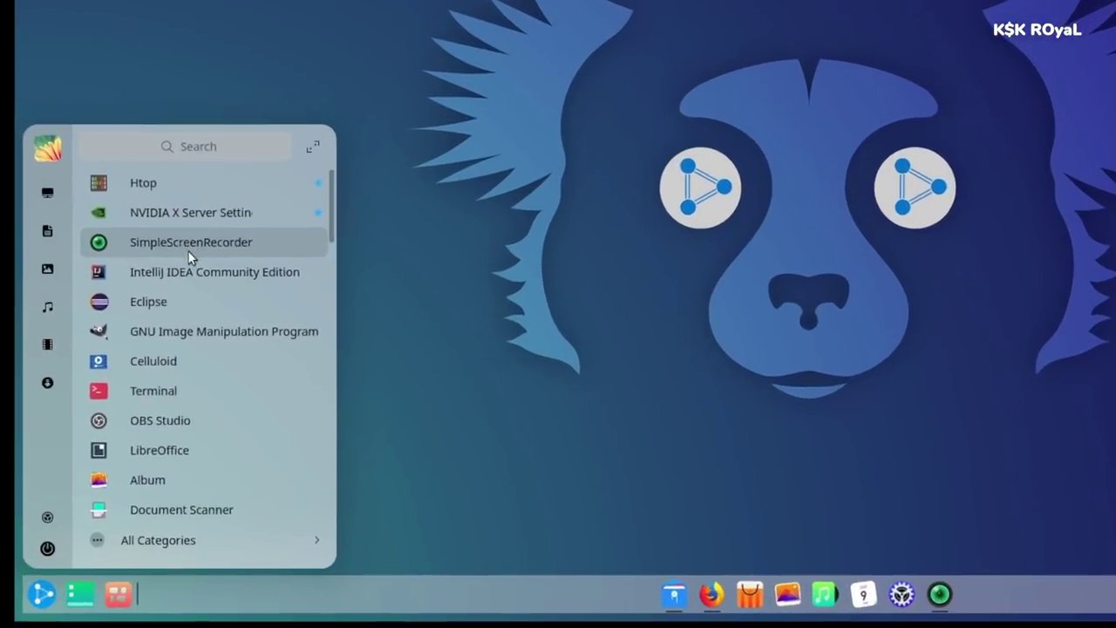
pyautogui.scroll(-8, 192, 301)
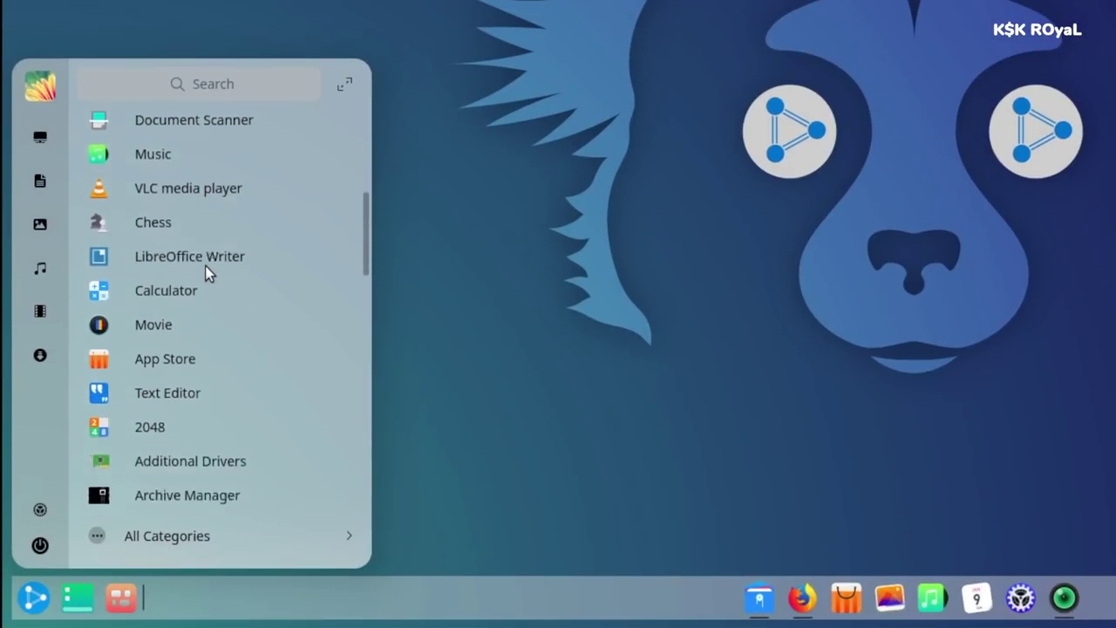
pyautogui.scroll(-10, 208, 273)
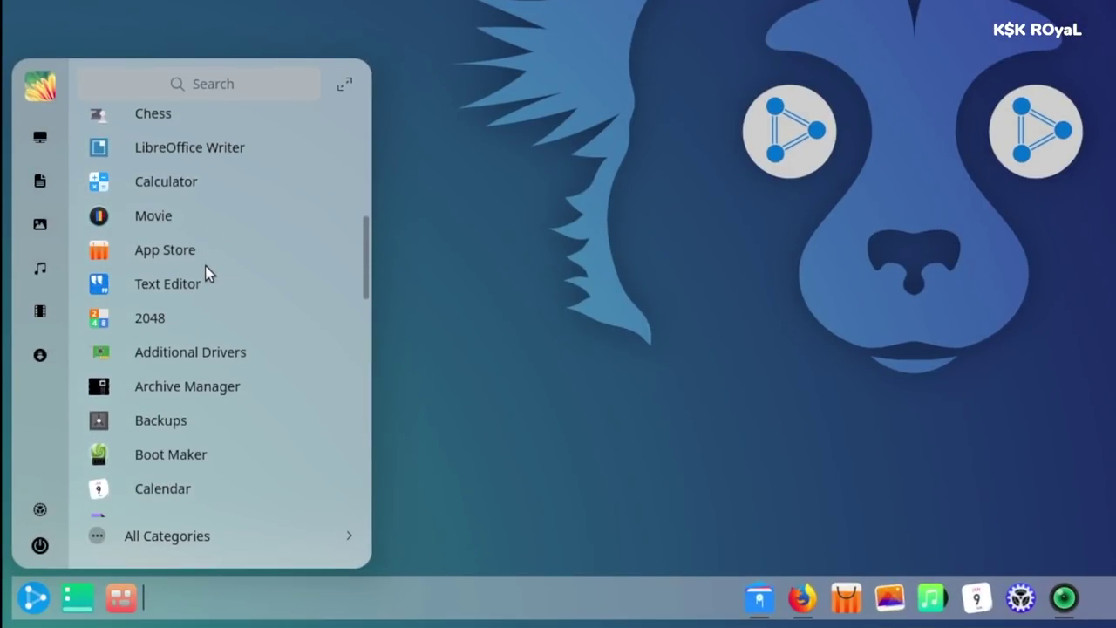
pyautogui.scroll(-6, 170, 422)
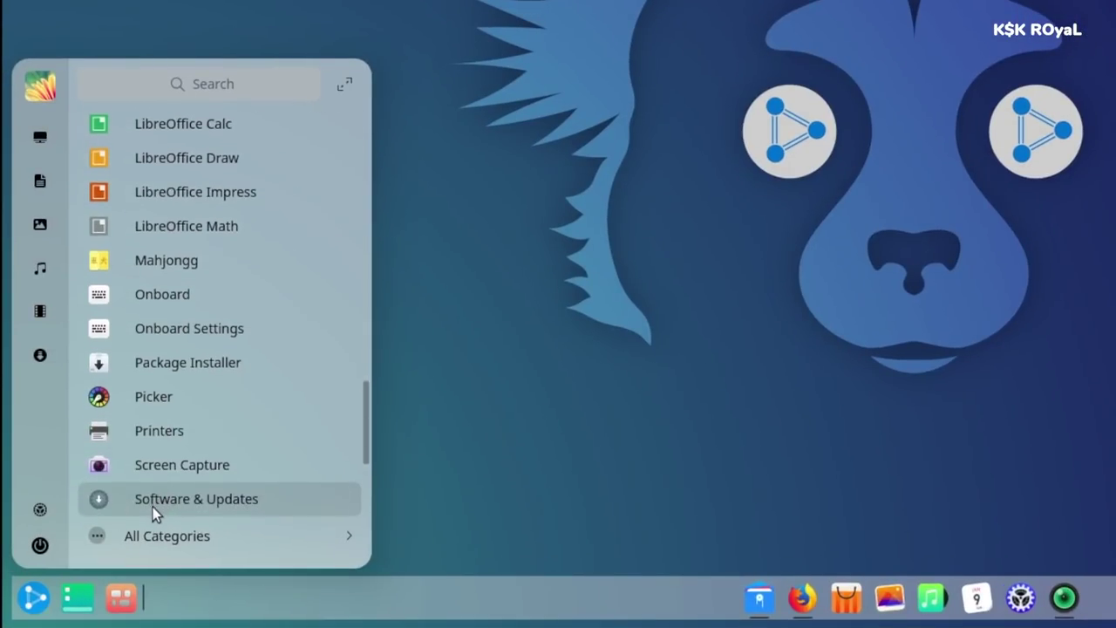
pyautogui.click(155, 536)
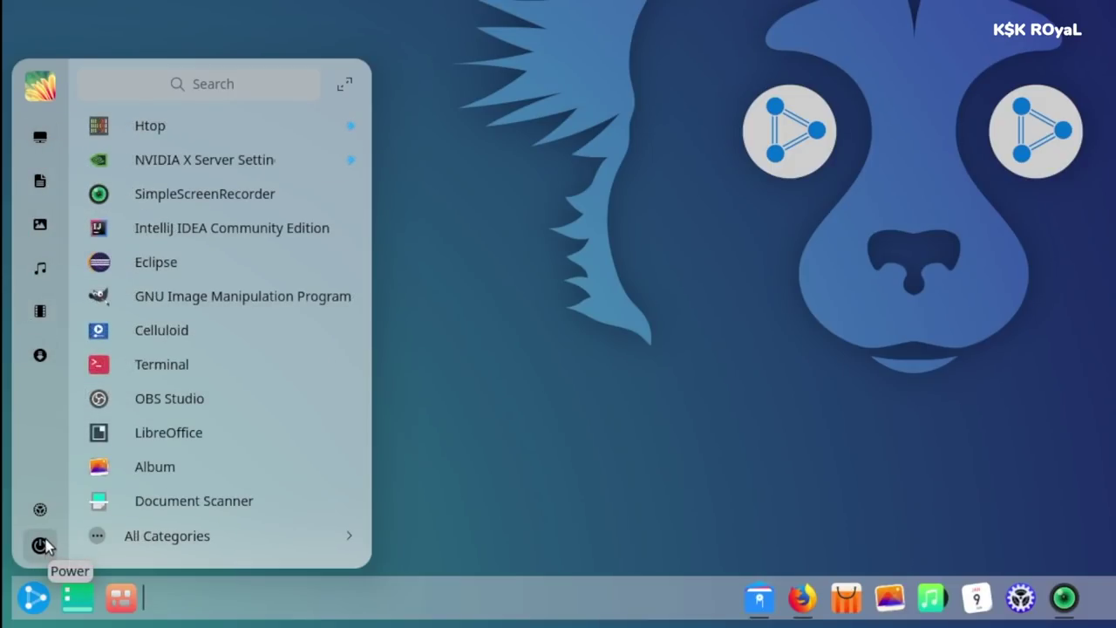
pyautogui.click(40, 546)
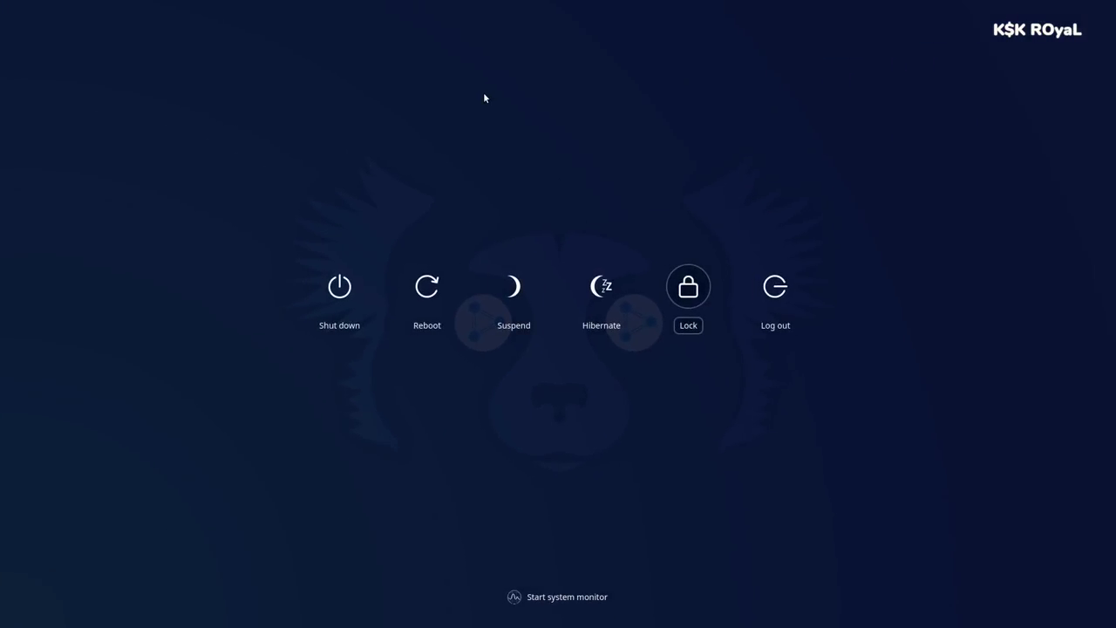
pyautogui.click(485, 98)
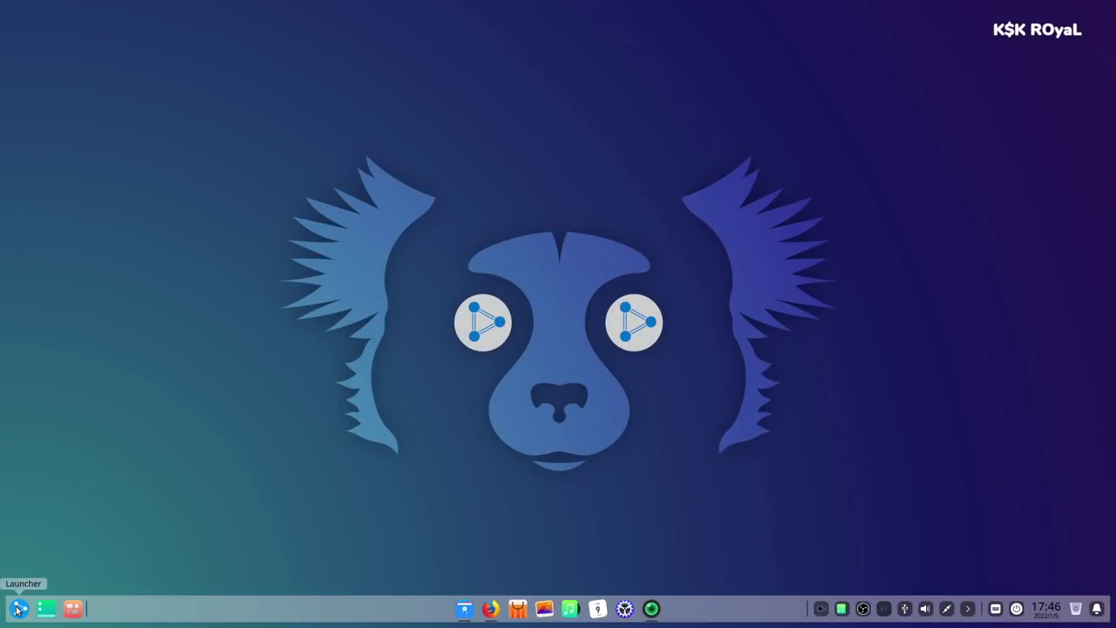
# - Expand the application menu into the full-screen launcher showing the Graphics category
pyautogui.click(16, 608)
pyautogui.scroll(-3, 157, 438)
pyautogui.scroll(2, 157, 439)
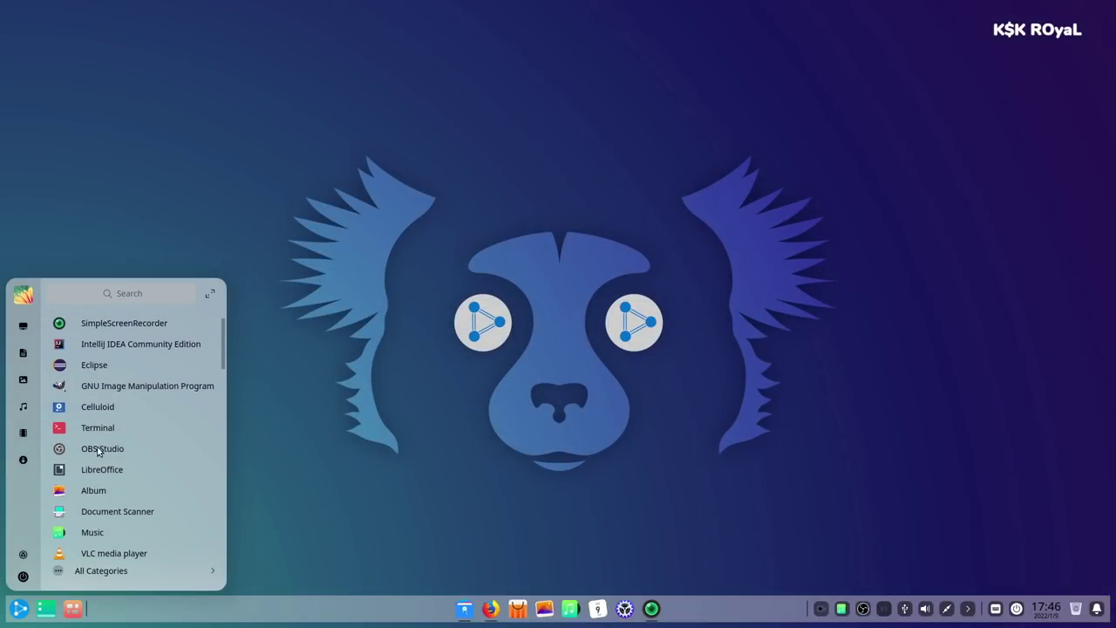
pyautogui.scroll(-1, 184, 392)
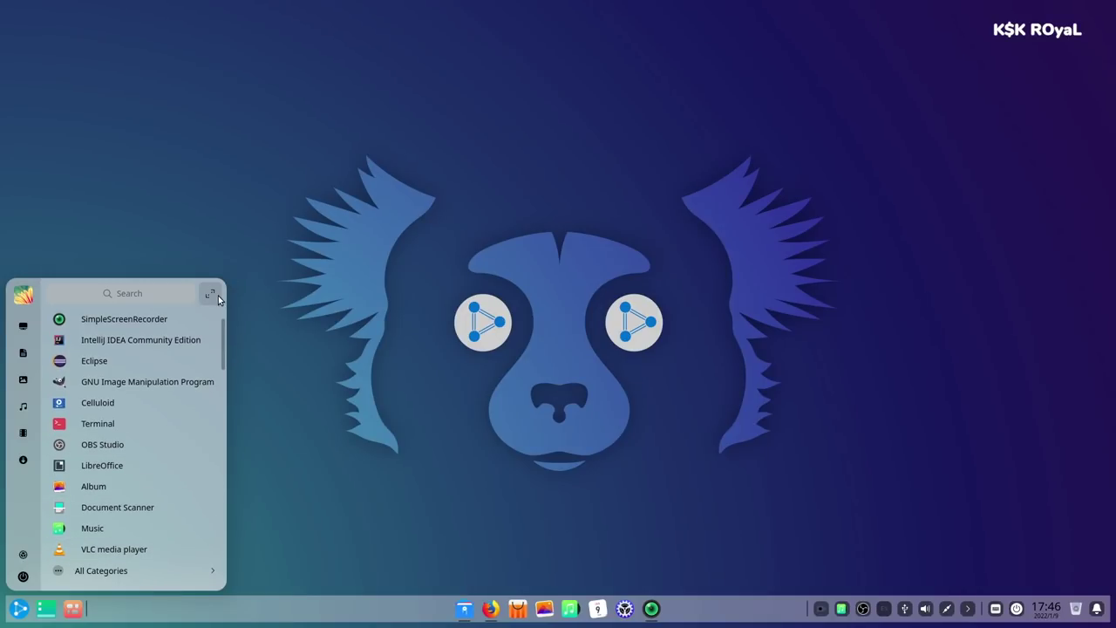
pyautogui.click(217, 294)
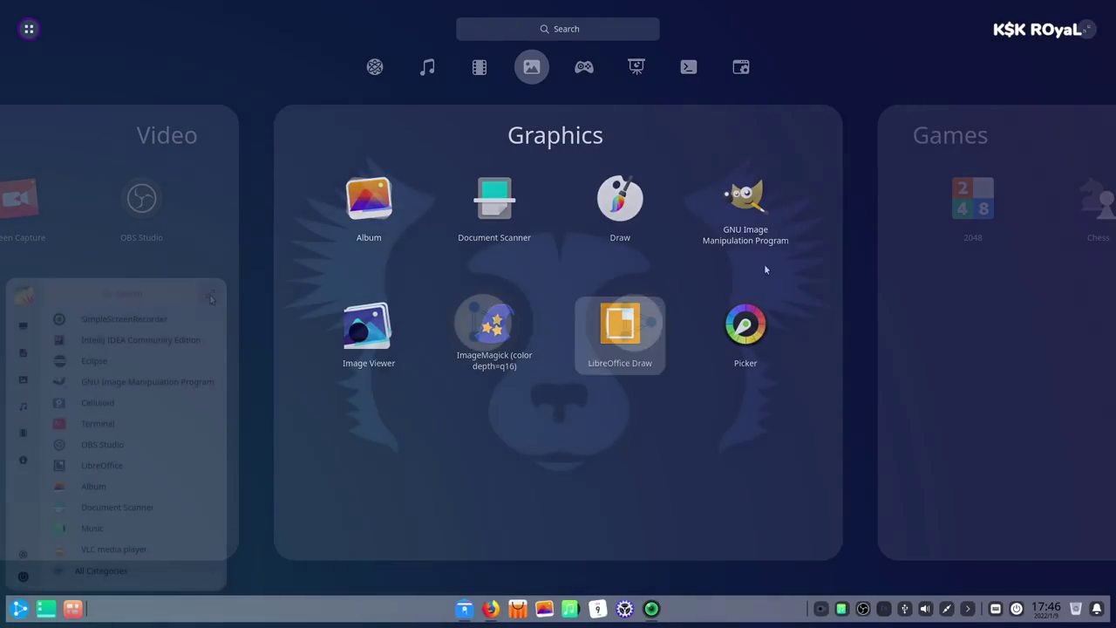
# - Scroll through the full-screen grid of all installed apps
pyautogui.click(28, 30)
pyautogui.scroll(-1, 443, 472)
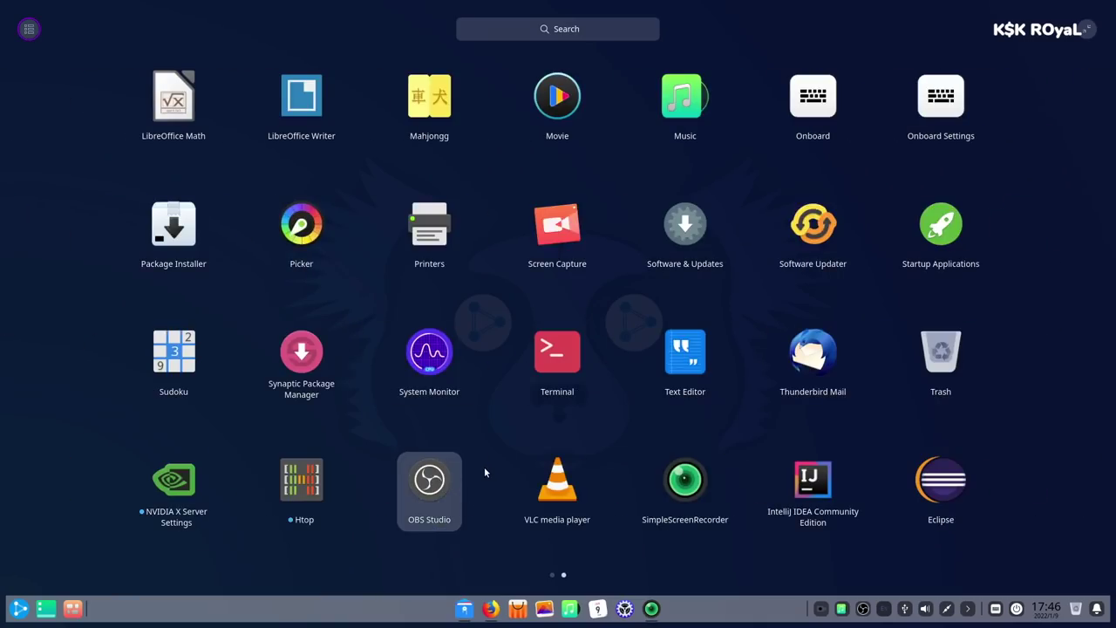
pyautogui.scroll(1, 484, 472)
pyautogui.scroll(-1, 730, 421)
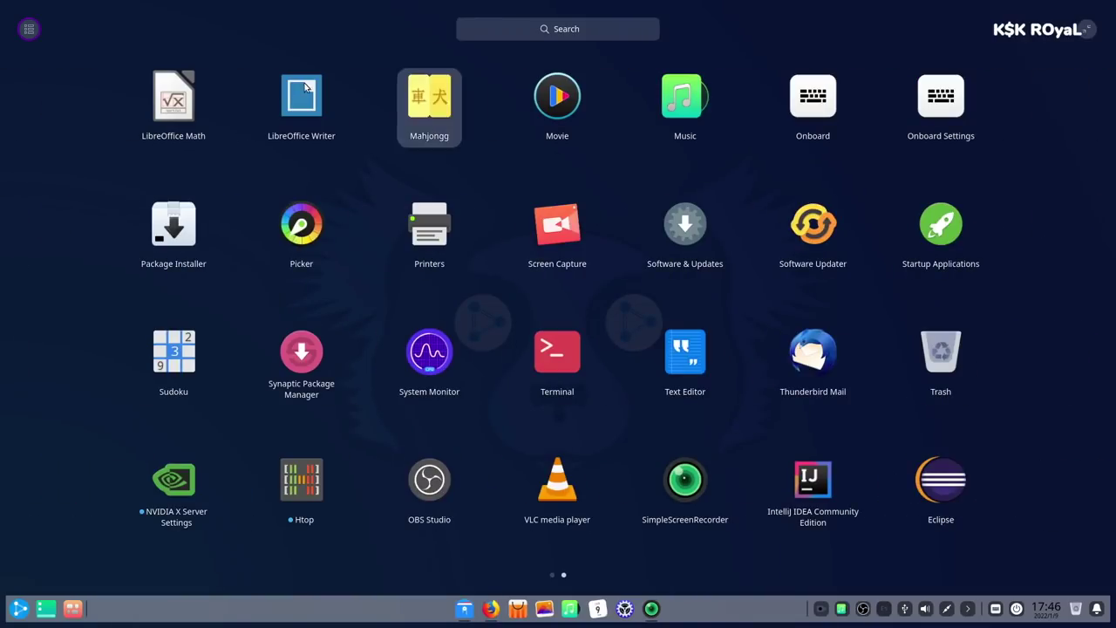
# - Browse the launcher by category down to Games and start Chess
pyautogui.click(28, 30)
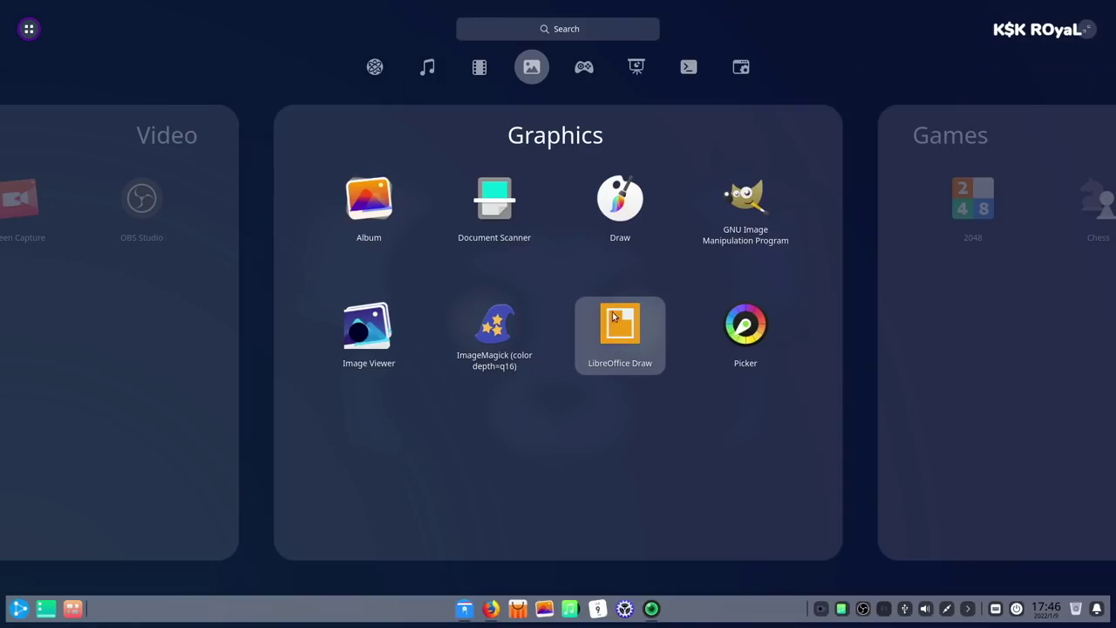
pyautogui.scroll(-1, 581, 465)
pyautogui.scroll(-1, 582, 467)
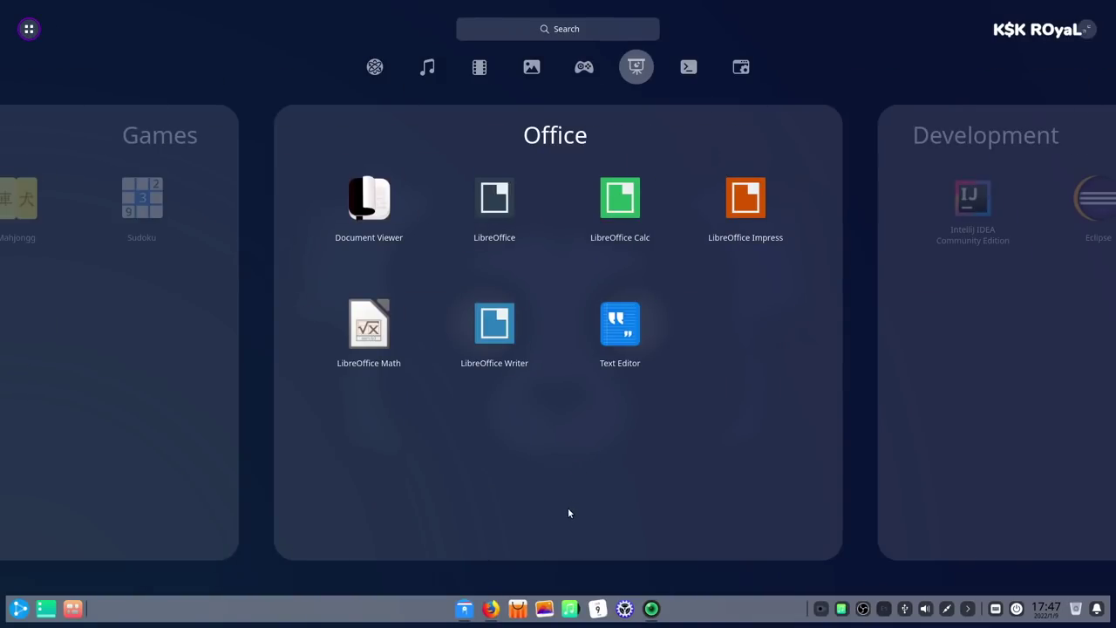
pyautogui.scroll(1, 568, 513)
pyautogui.scroll(3, 567, 512)
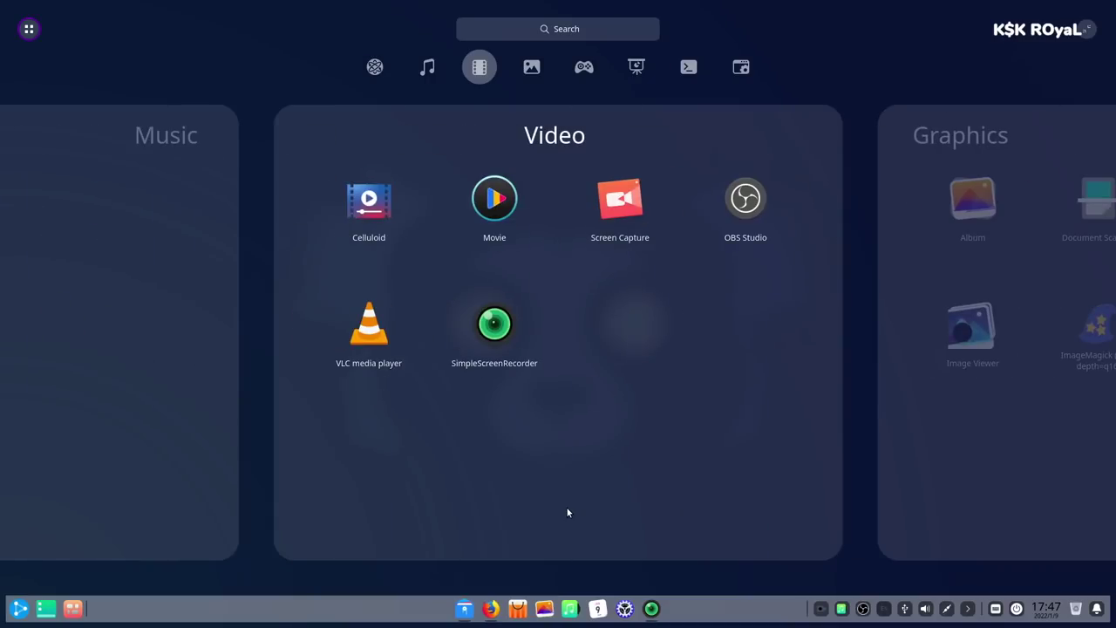
pyautogui.scroll(2, 564, 509)
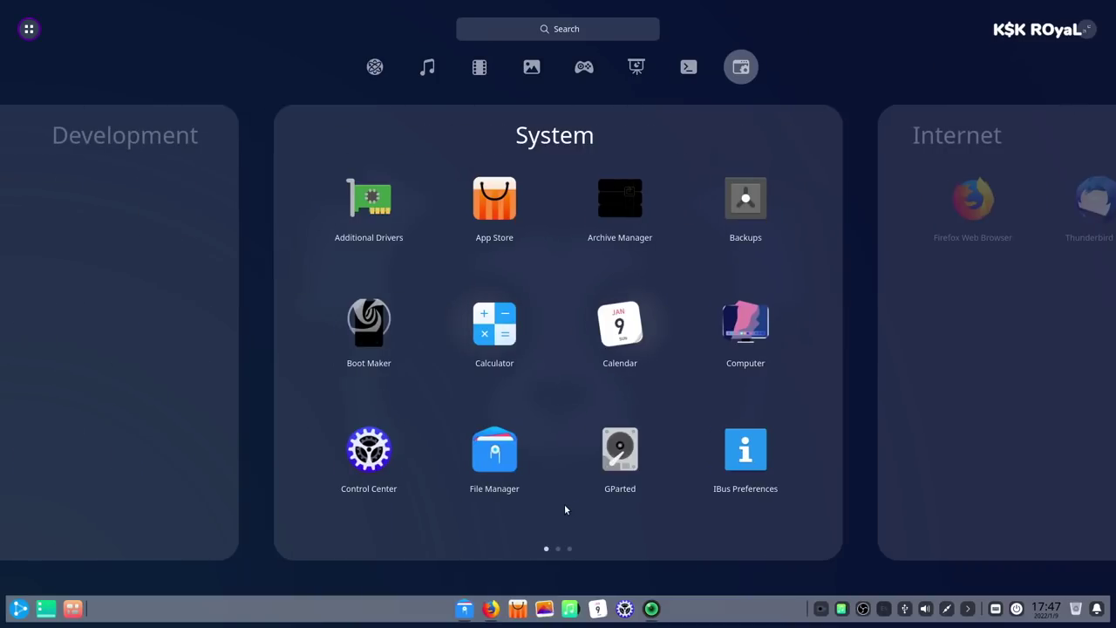
pyautogui.scroll(-1, 613, 381)
pyautogui.scroll(-1, 613, 375)
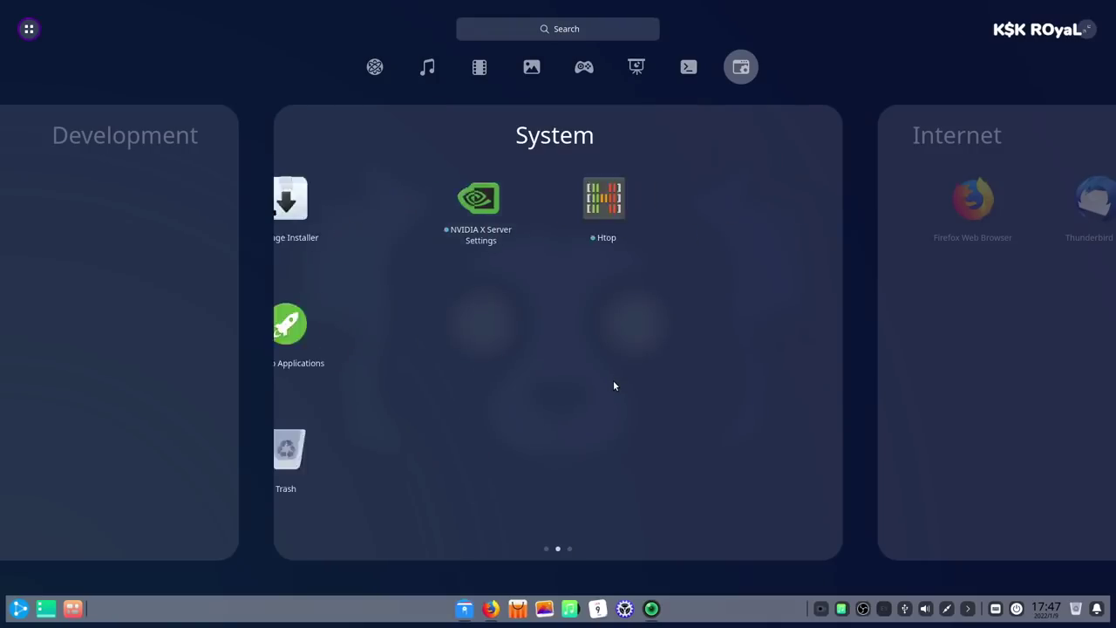
pyautogui.scroll(1, 613, 380)
pyautogui.scroll(1, 365, 408)
pyautogui.scroll(3, 366, 409)
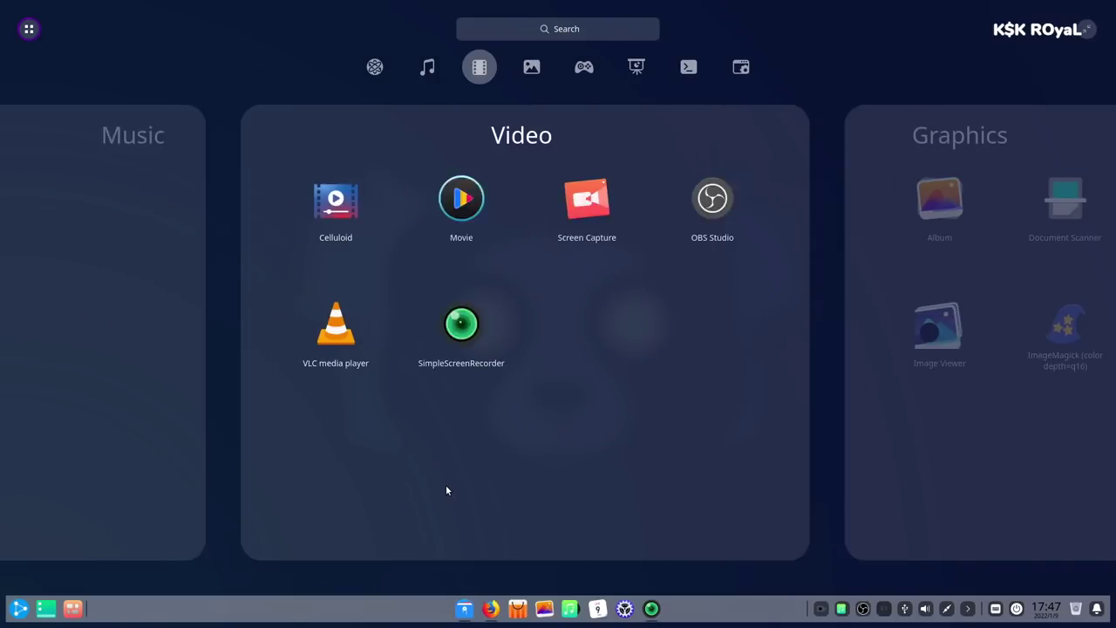
pyautogui.scroll(-2, 445, 489)
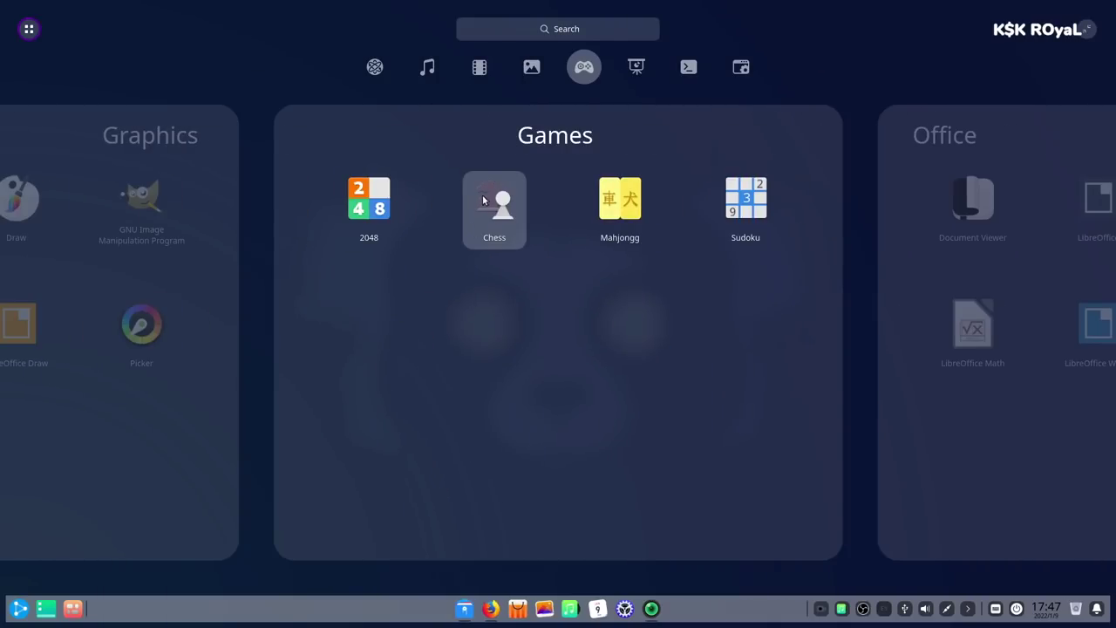
pyautogui.click(484, 201)
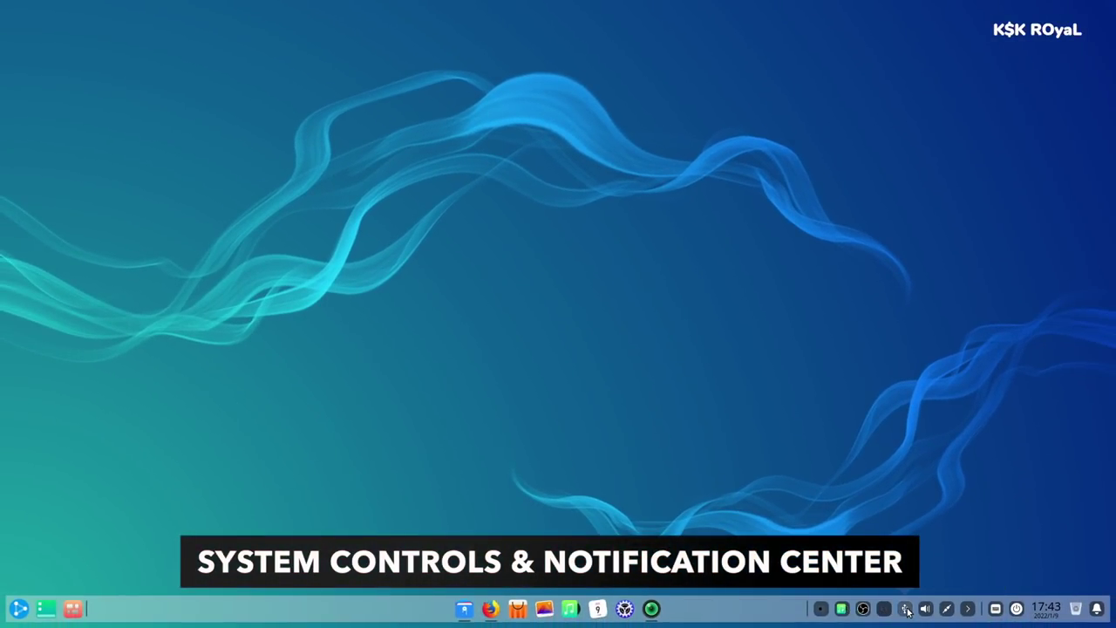
# - Check the disks tray, set volume to 36%, and toggle output from Digital Output back to Line Out
pyautogui.click(905, 609)
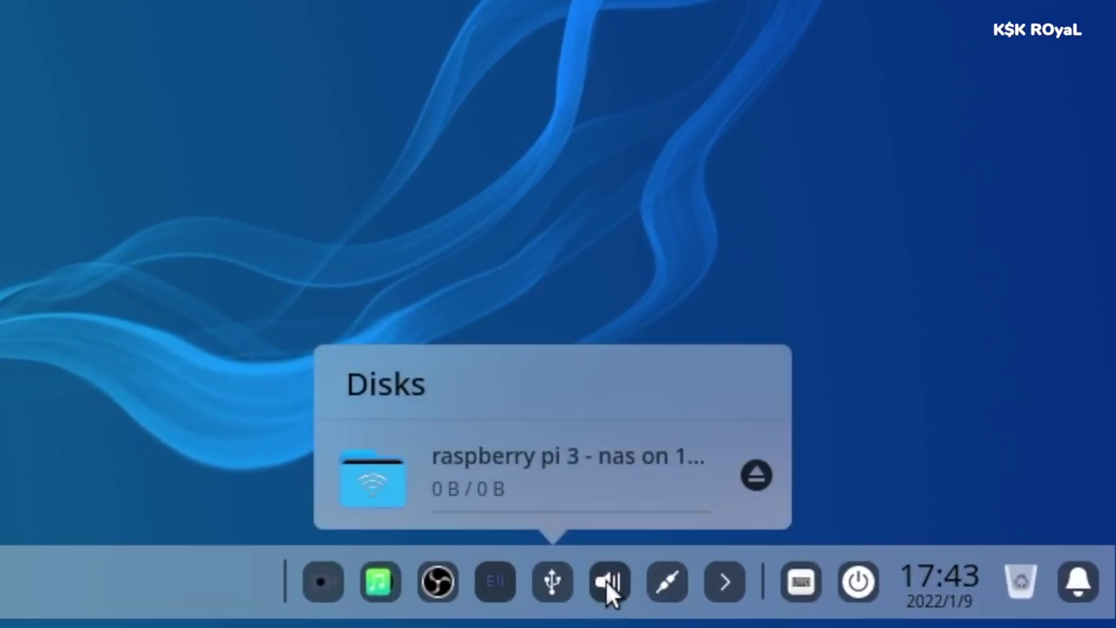
pyautogui.click(927, 609)
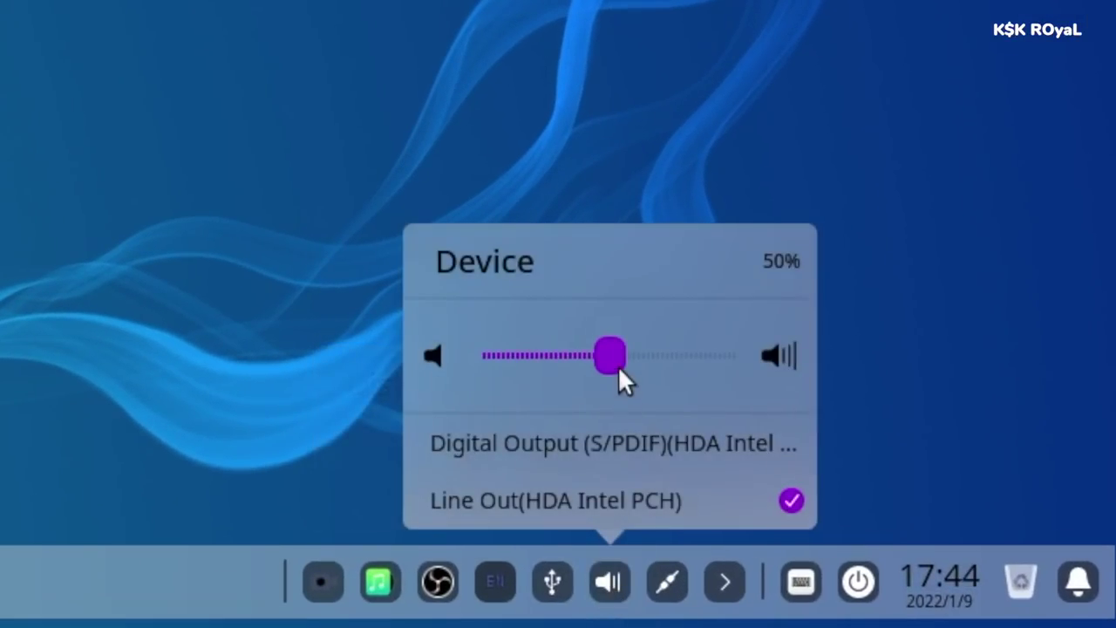
pyautogui.moveTo(618, 365); pyautogui.dragTo(584, 371)
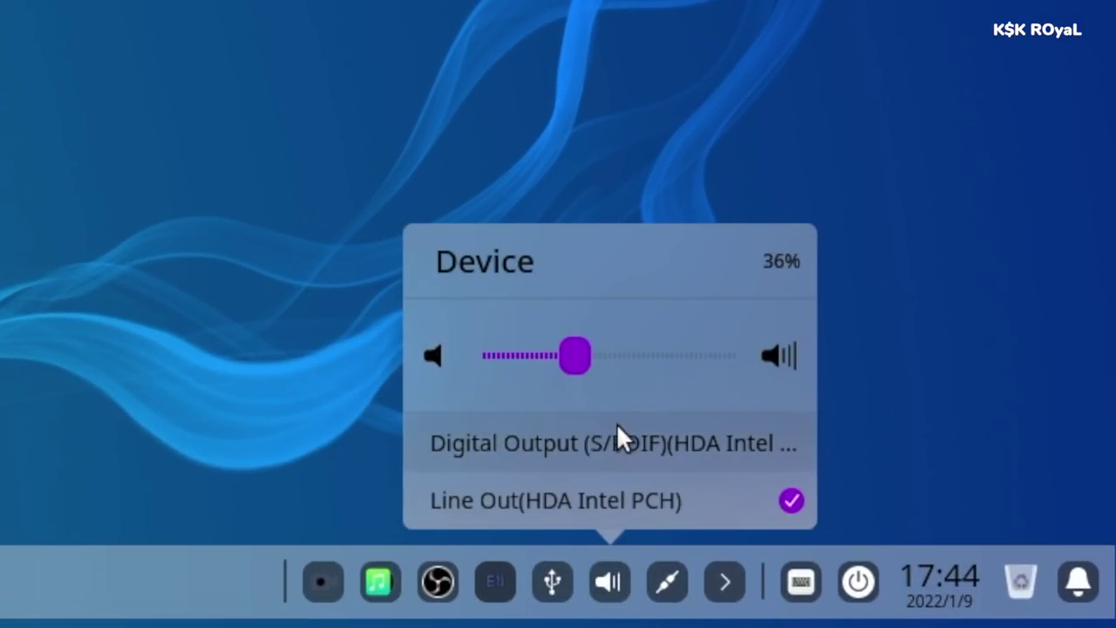
pyautogui.click(617, 426)
pyautogui.click(614, 499)
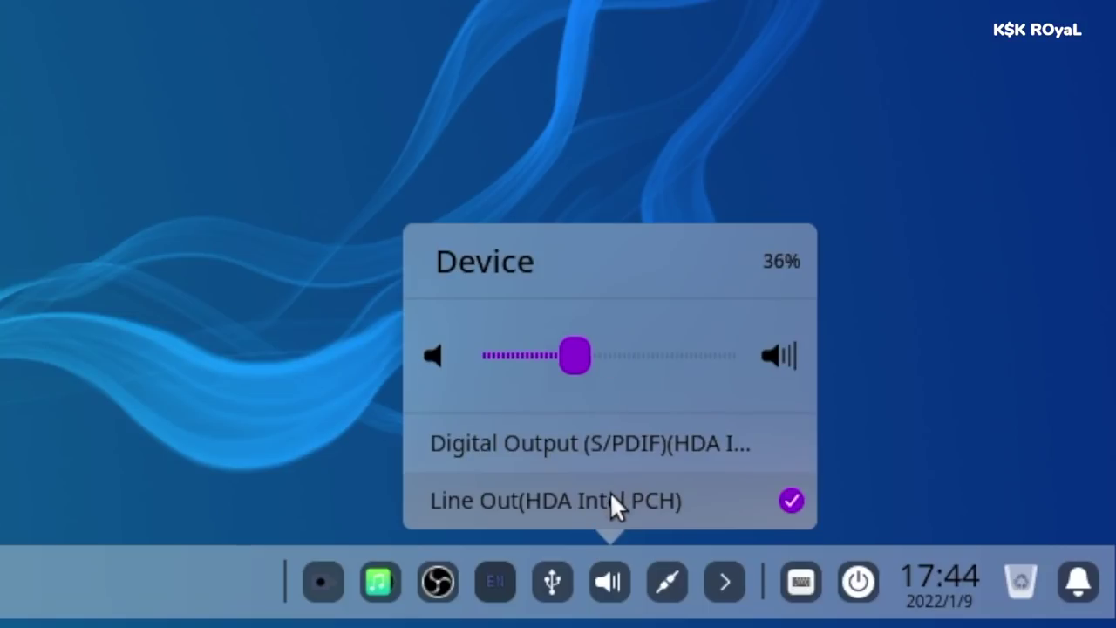
# - Turn wireless networking off and back on from the network tray controls
pyautogui.click(667, 580)
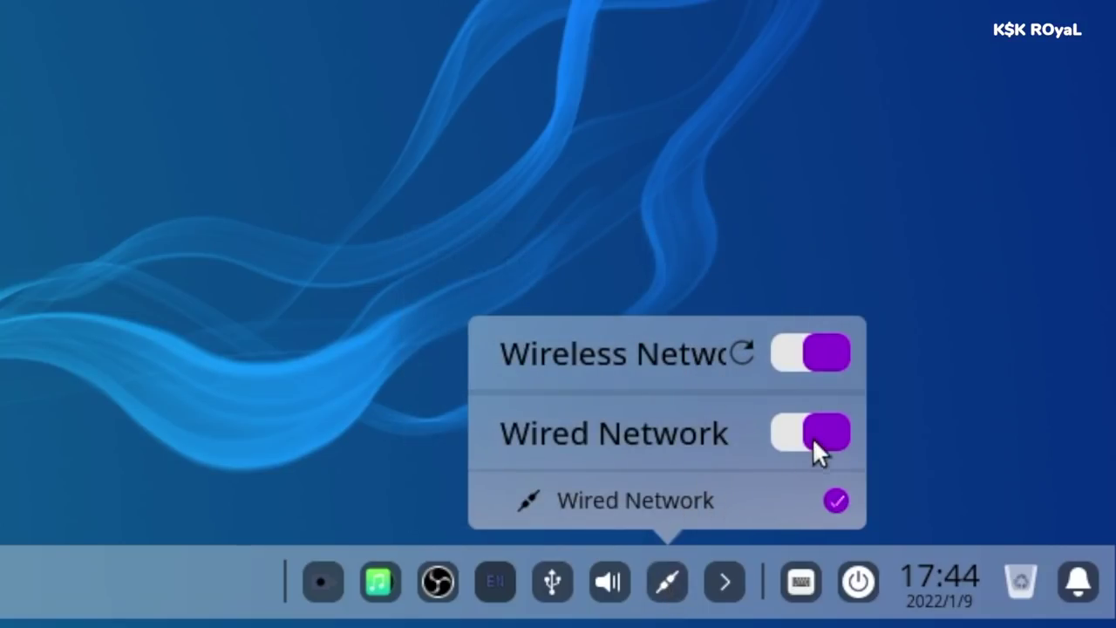
pyautogui.click(812, 340)
pyautogui.click(800, 355)
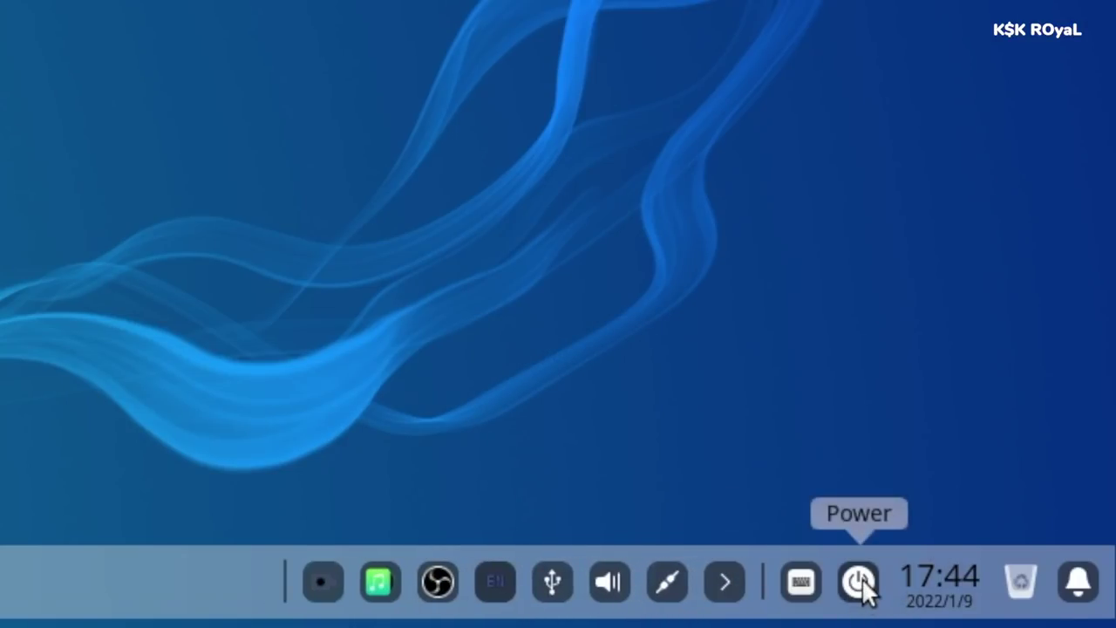
# - Preview the shutdown options and the Trash folder, closing each again
pyautogui.click(860, 582)
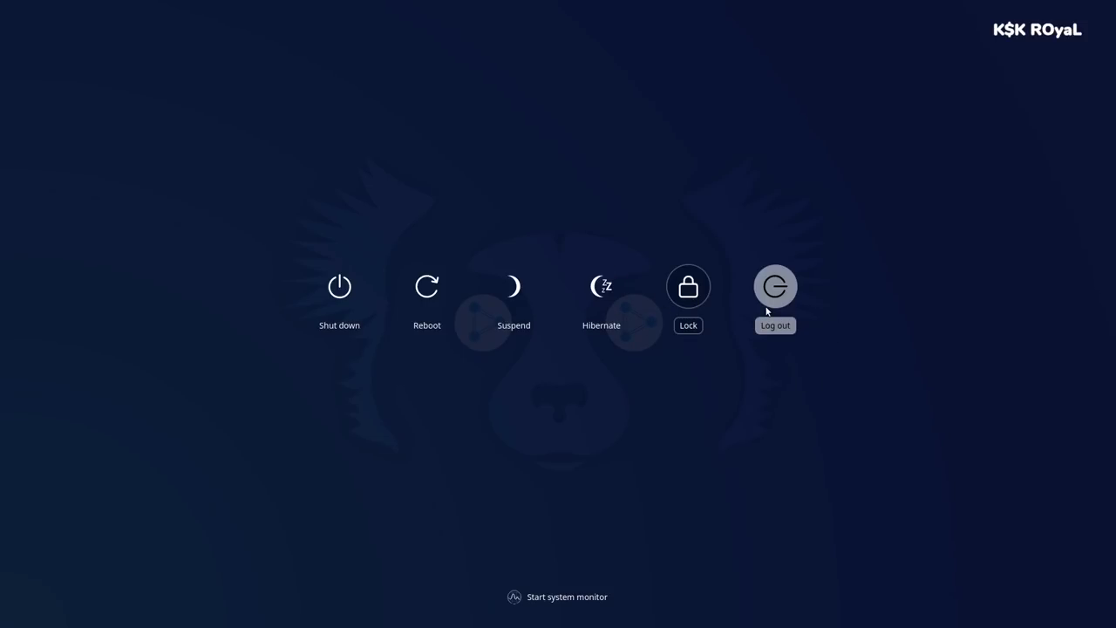
pyautogui.click(646, 480)
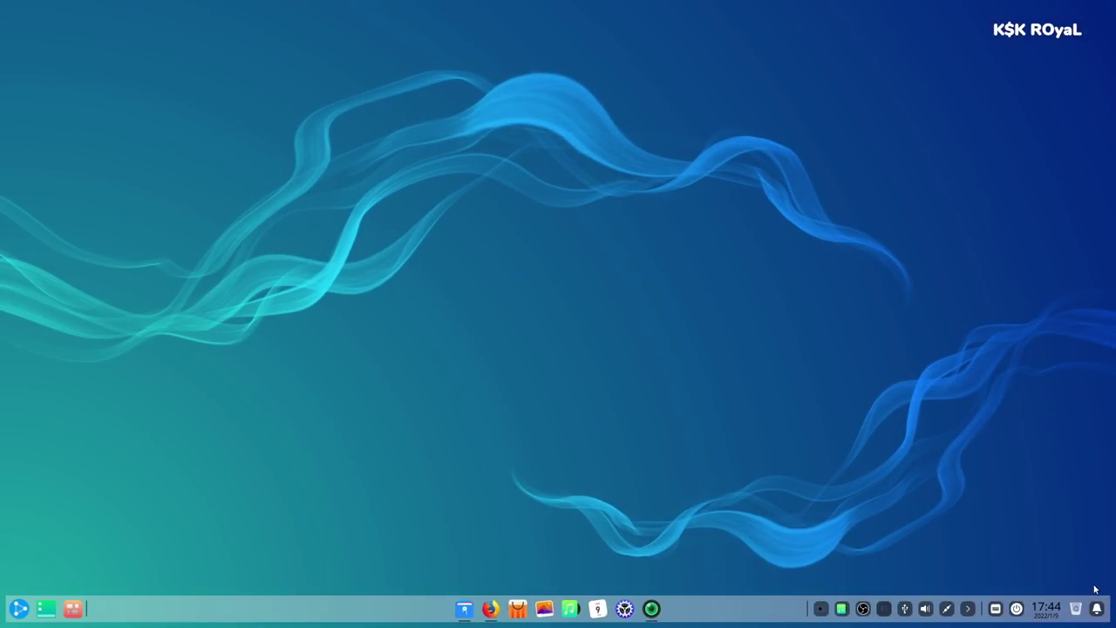
pyautogui.click(1078, 610)
pyautogui.click(540, 14)
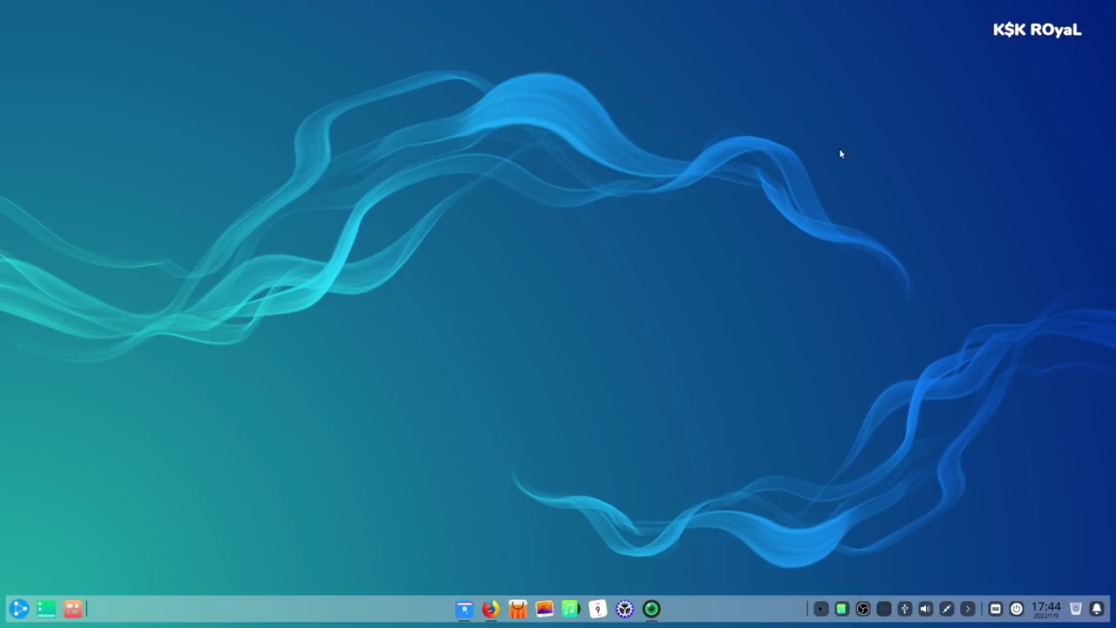
# - Show the notification centre with the stacked DDE Store notices for Eclipse and IDEA Community expanded
pyautogui.click(1097, 609)
pyautogui.click(1098, 609)
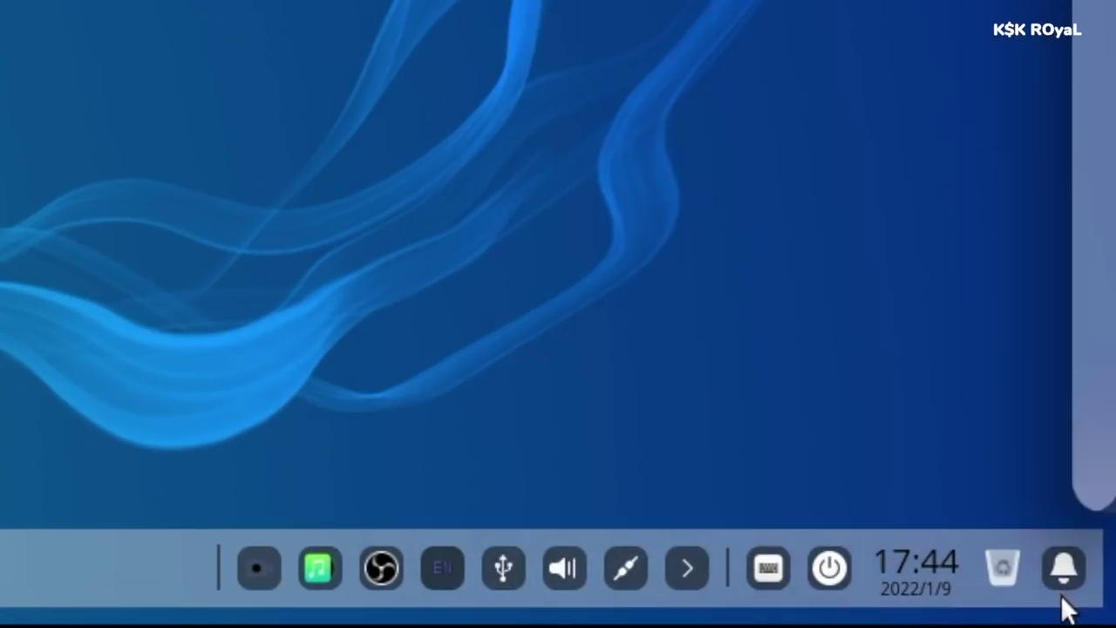
pyautogui.click(1066, 567)
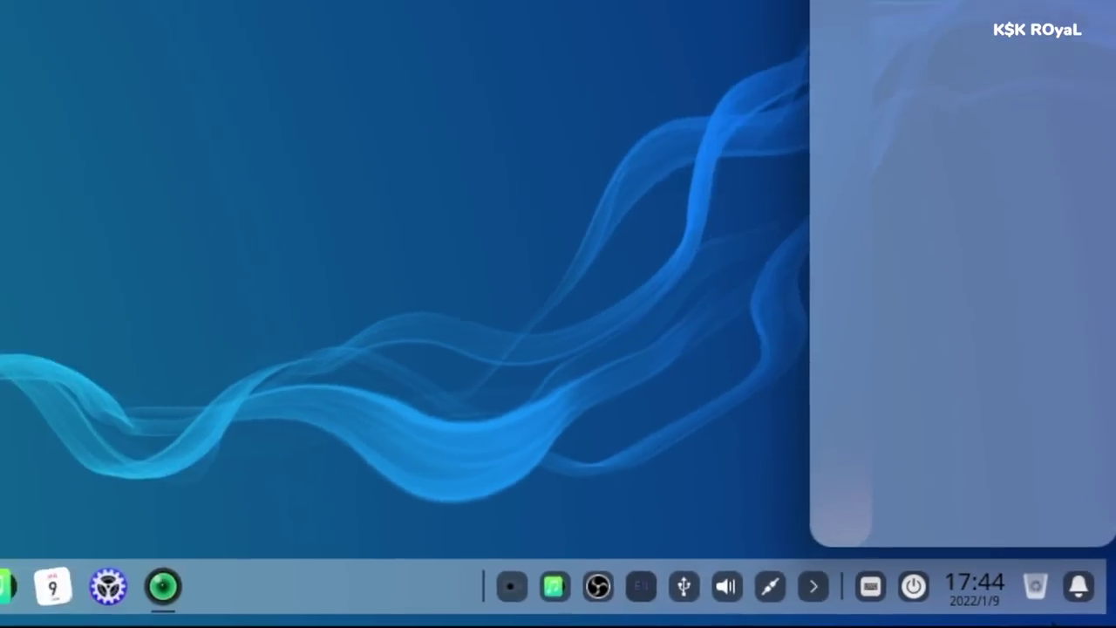
pyautogui.click(1066, 567)
pyautogui.click(1098, 609)
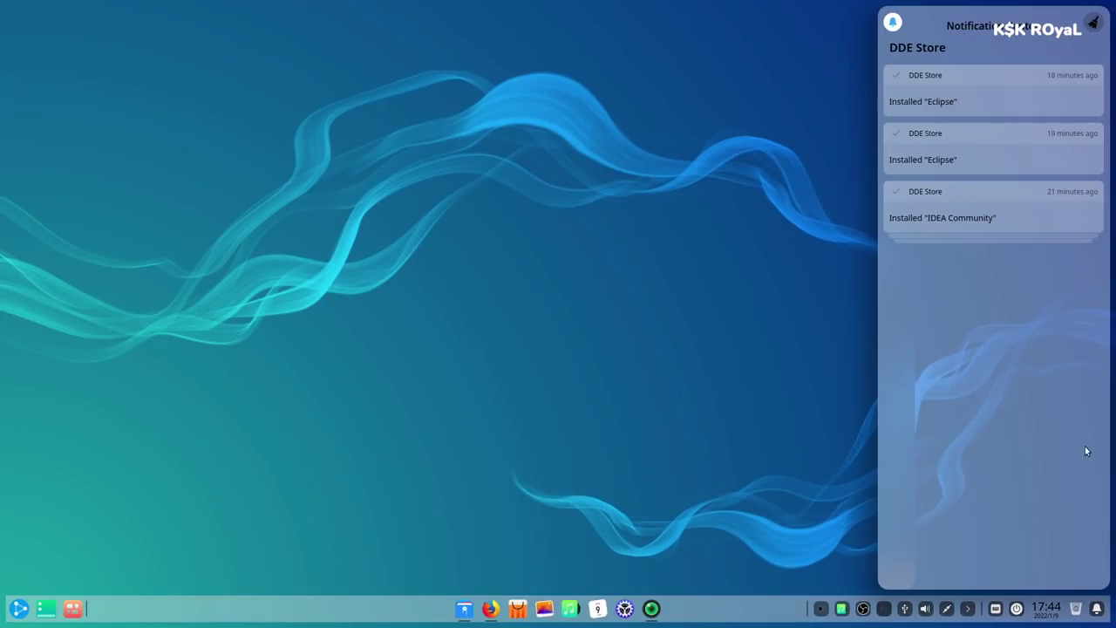
pyautogui.click(1018, 196)
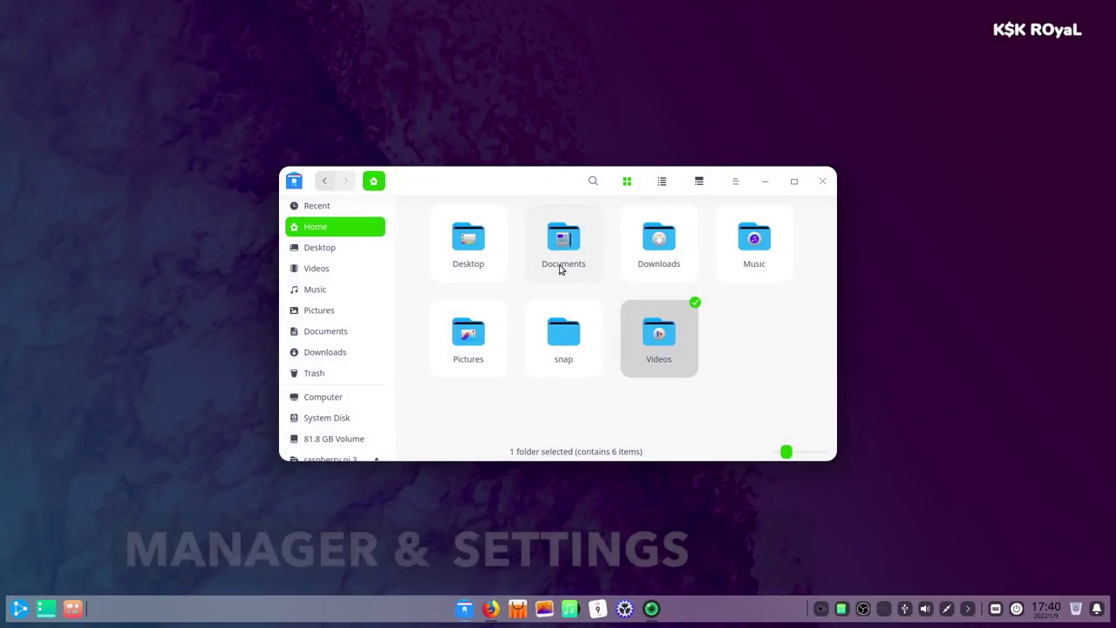
# - Show the file manager's Computer view and try opening and closing its location search field
pyautogui.scroll(-1, 340, 392)
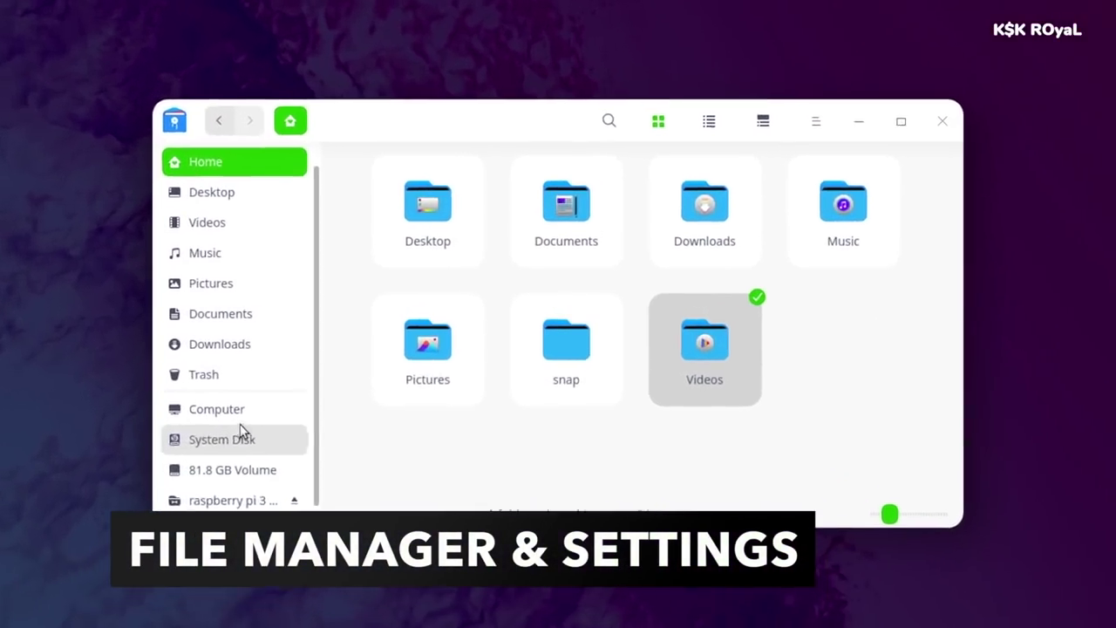
pyautogui.click(239, 419)
pyautogui.scroll(-3, 567, 382)
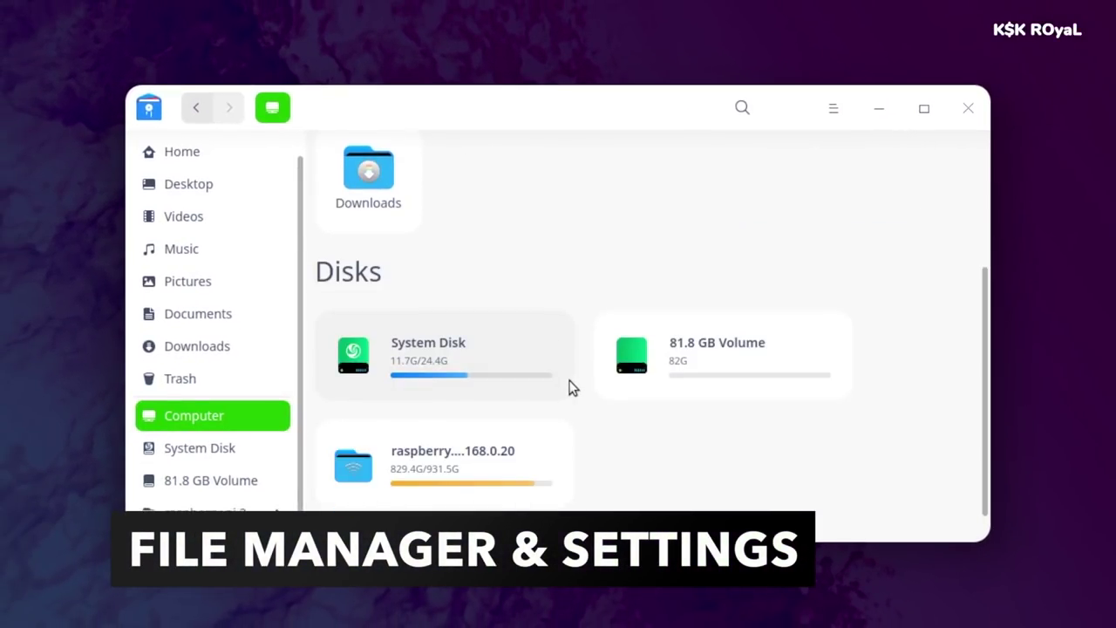
pyautogui.scroll(3, 638, 416)
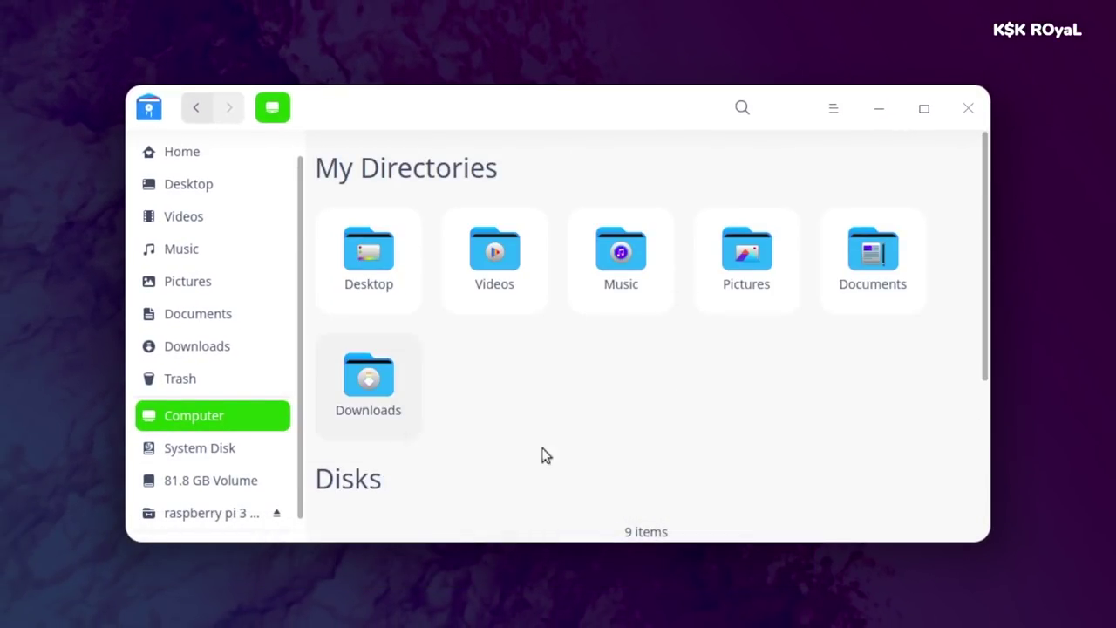
pyautogui.click(744, 109)
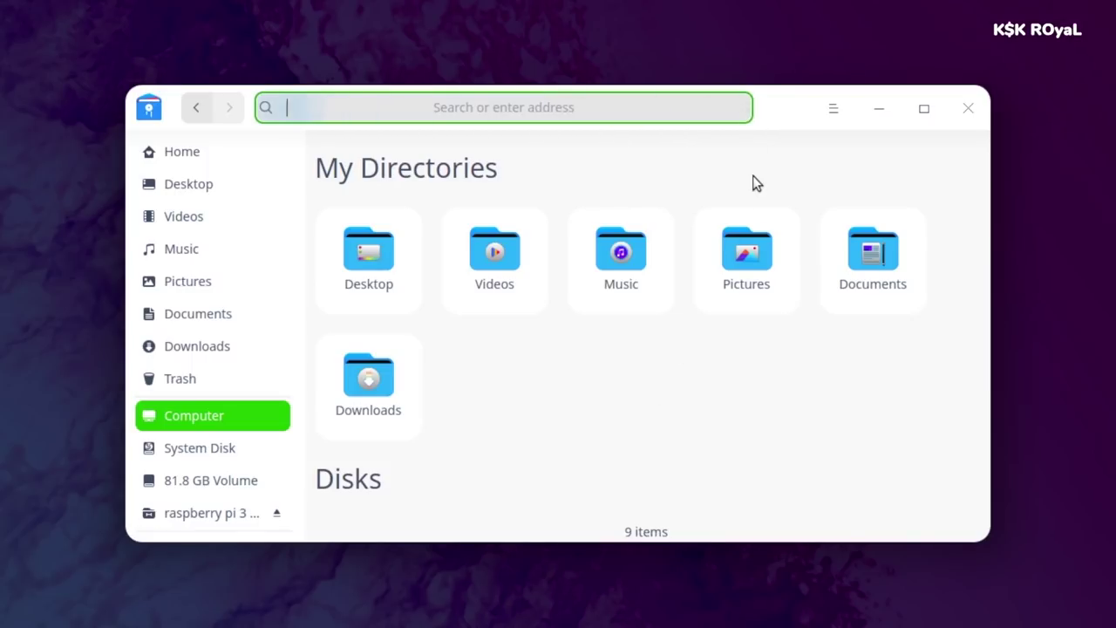
pyautogui.click(762, 181)
pyautogui.click(743, 108)
pyautogui.click(756, 167)
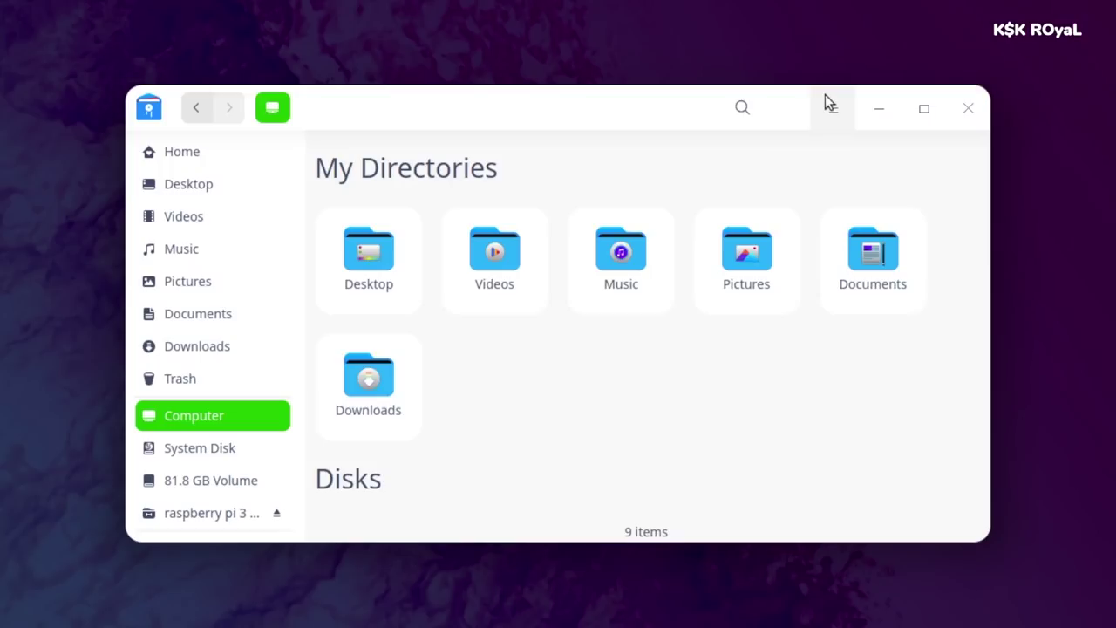
# - Switch the file manager to Dark Theme, then back to System Theme
pyautogui.click(833, 106)
pyautogui.moveTo(854, 252)
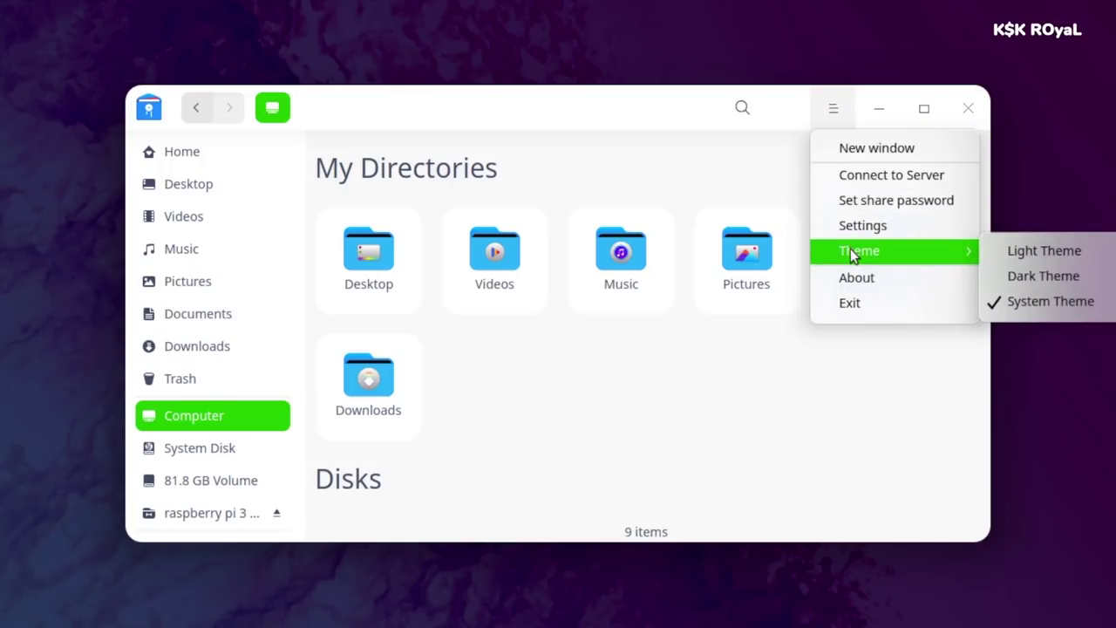
pyautogui.click(1024, 278)
pyautogui.click(835, 107)
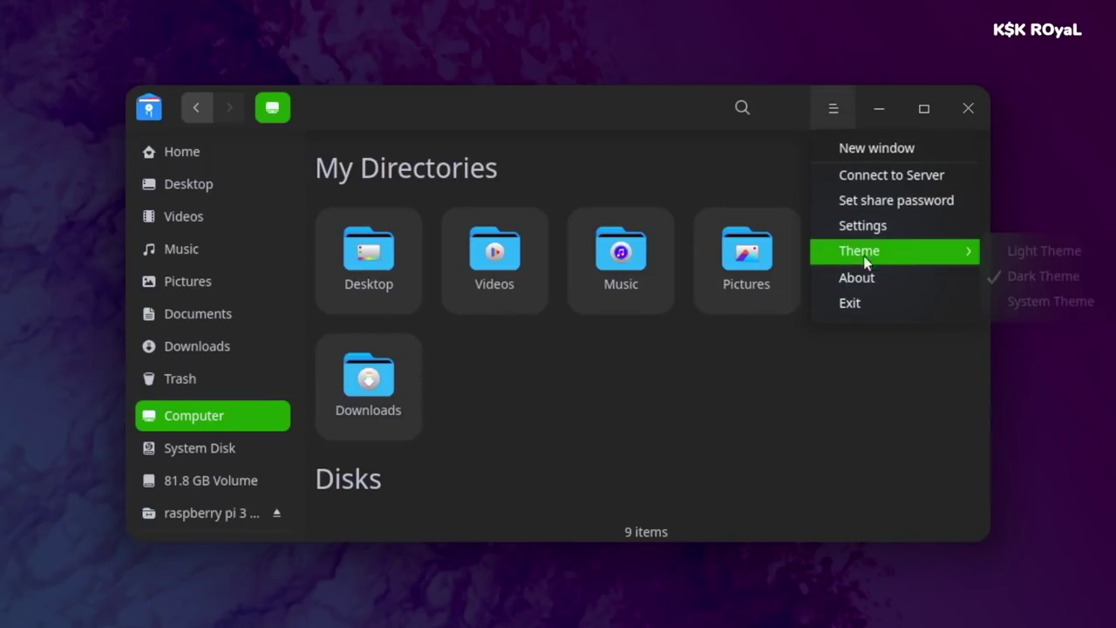
pyautogui.click(1034, 307)
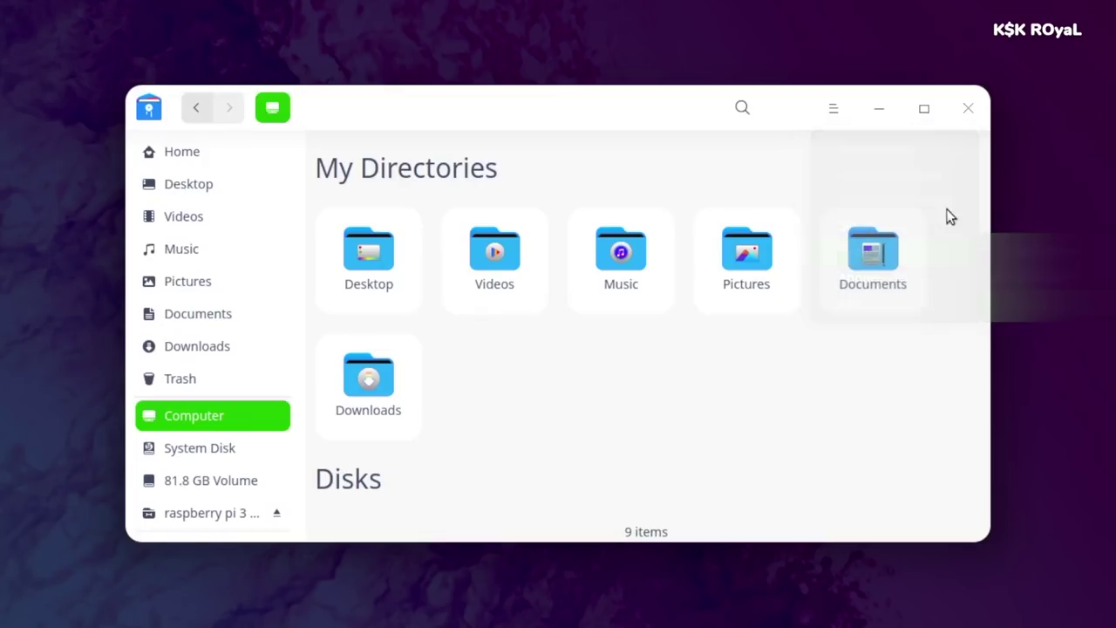
# - Open Connect to Server and check the address history, keeping smb://192.168.0.20
pyautogui.click(831, 108)
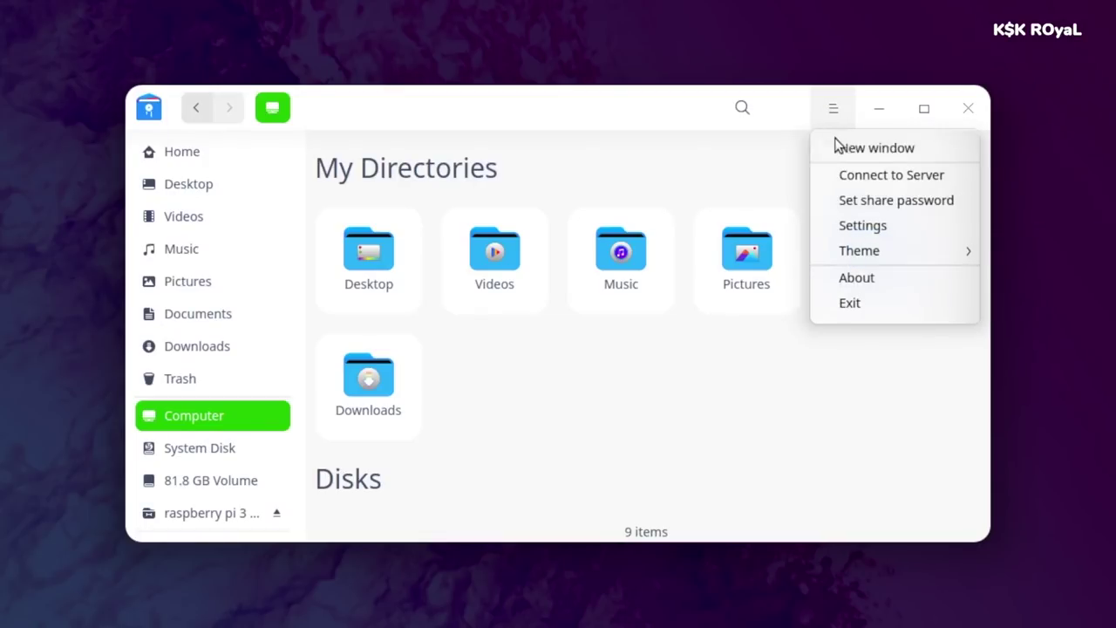
pyautogui.click(863, 176)
pyautogui.click(656, 218)
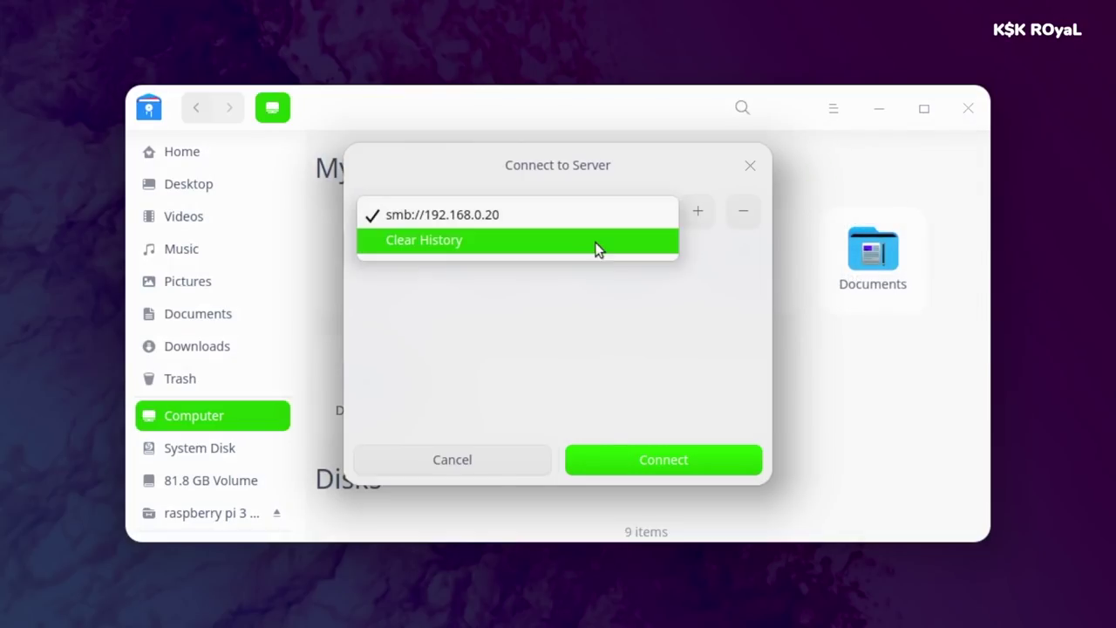
pyautogui.click(538, 242)
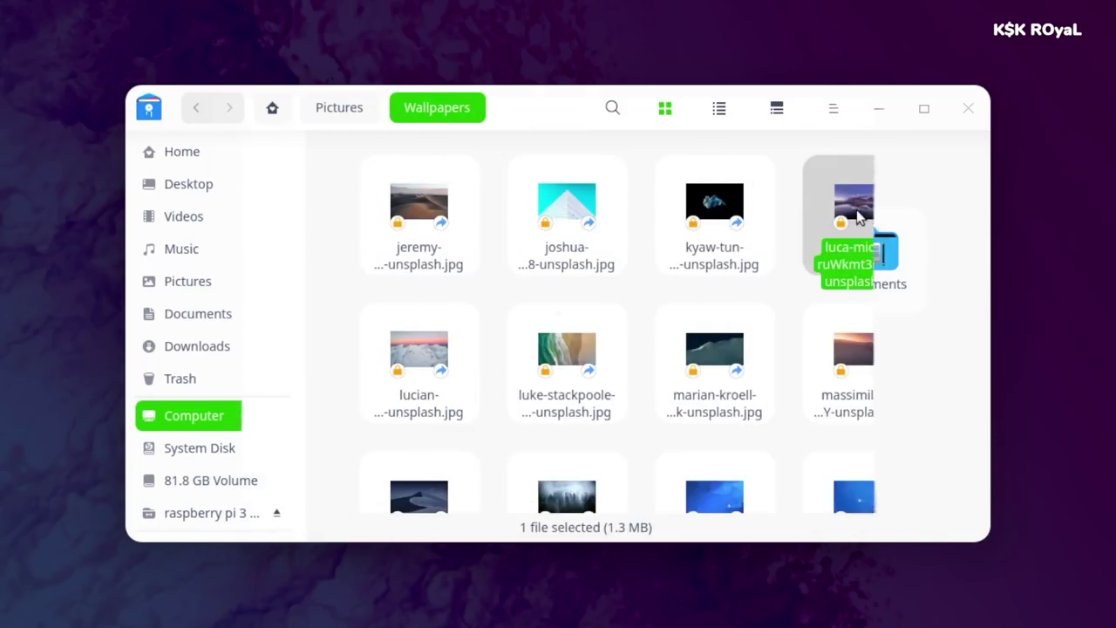
pyautogui.rightClick(860, 210)
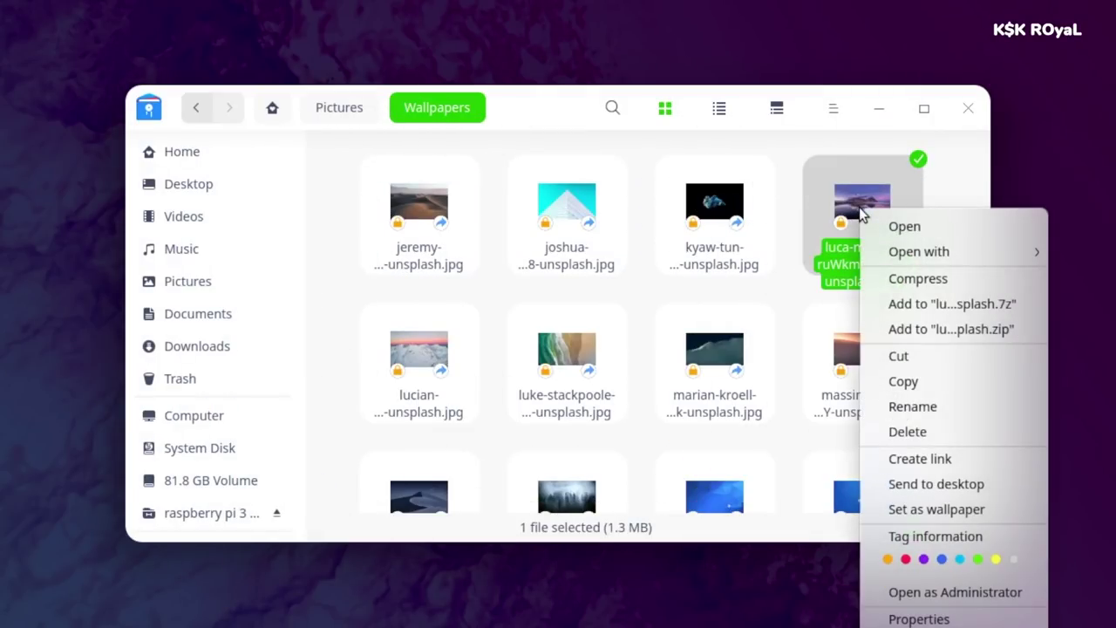
pyautogui.click(938, 278)
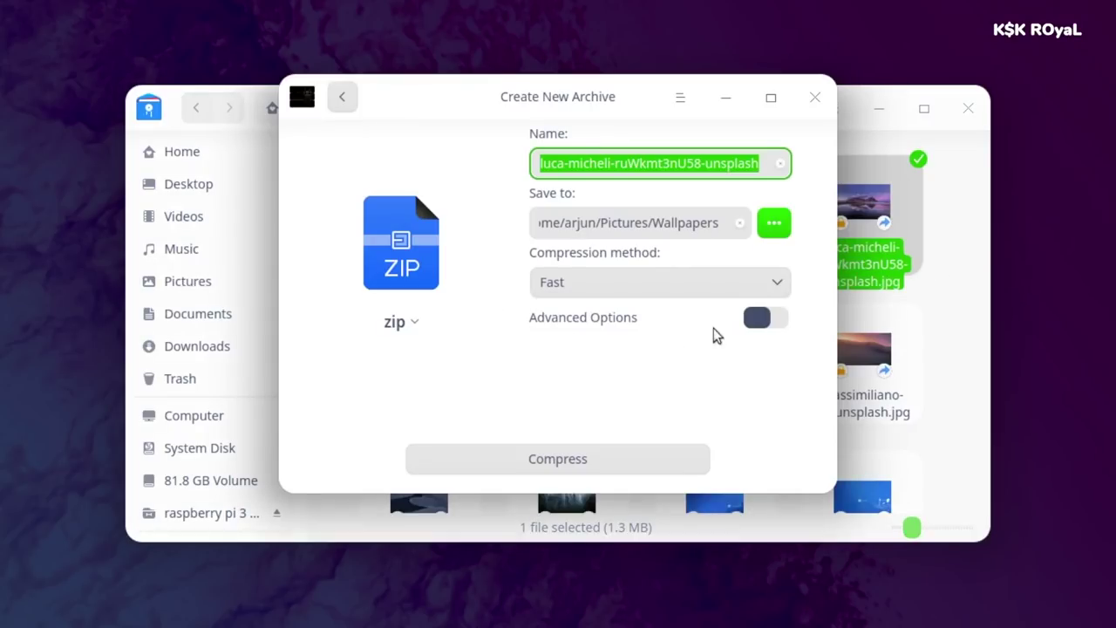
pyautogui.click(669, 287)
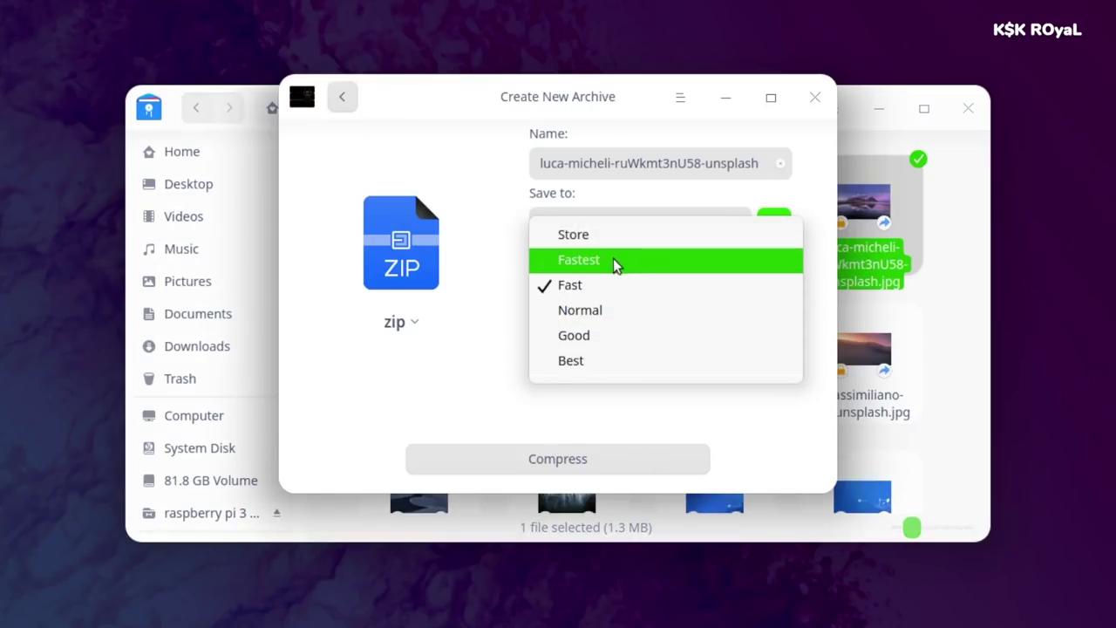
pyautogui.click(605, 283)
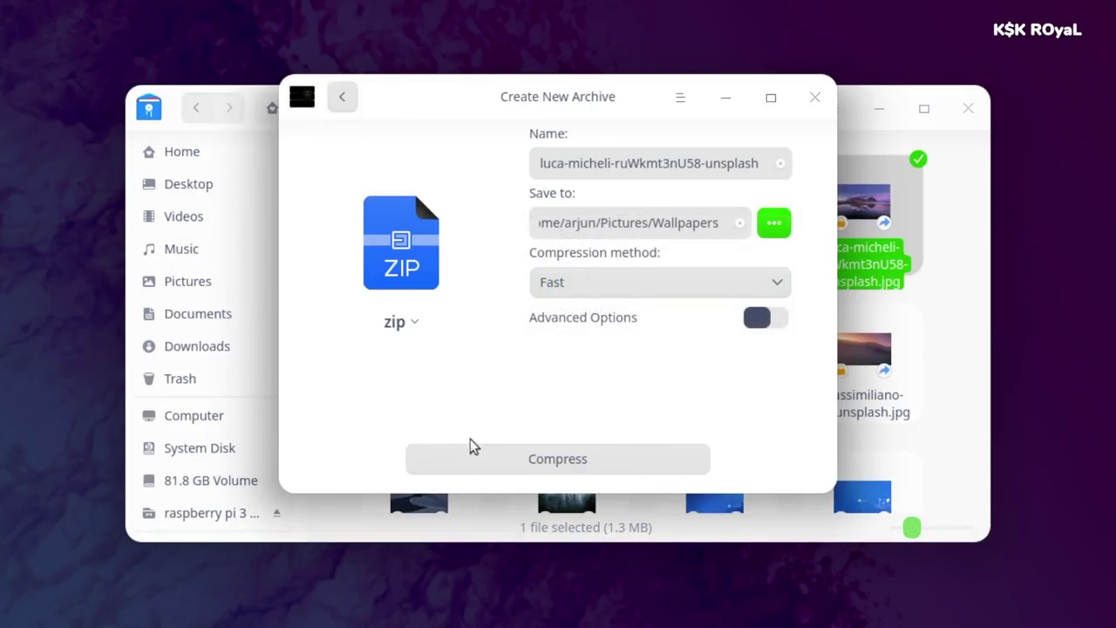
pyautogui.click(397, 324)
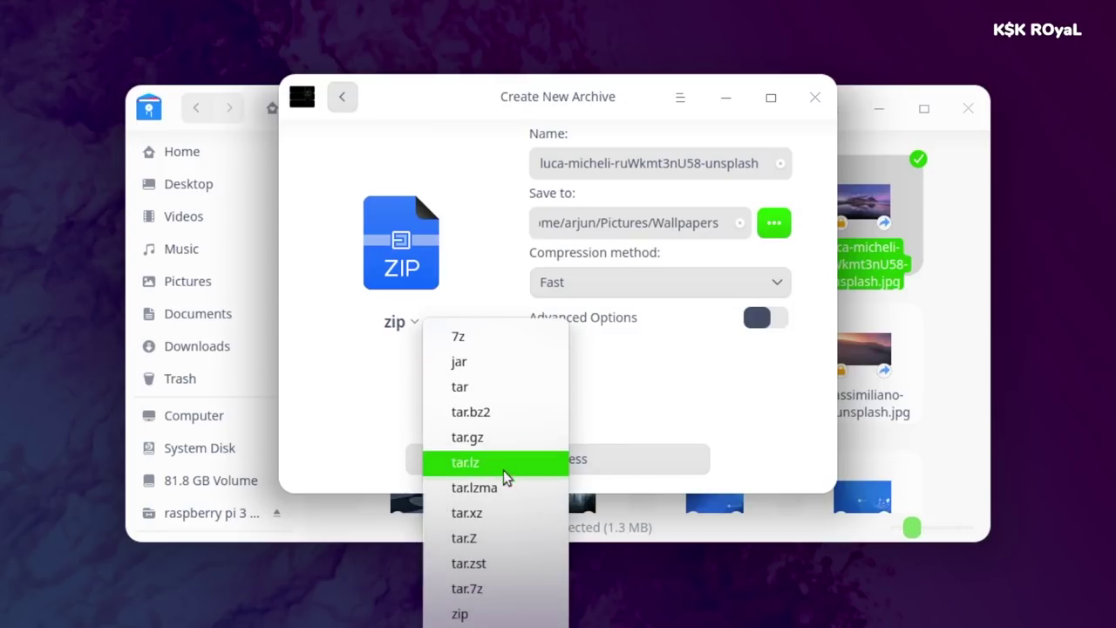
pyautogui.click(660, 410)
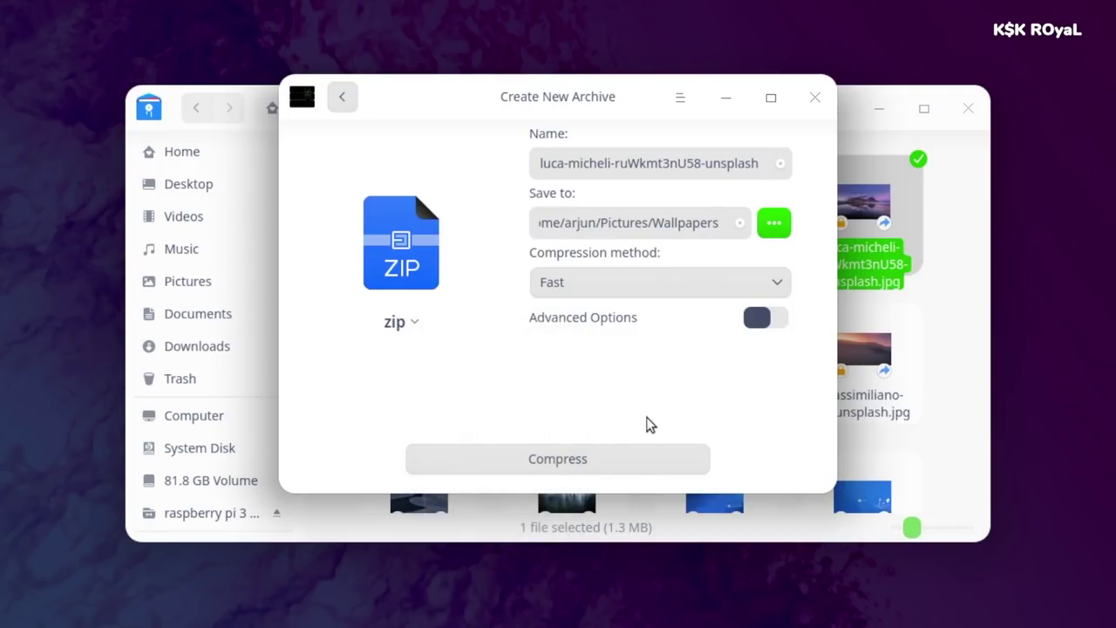
pyautogui.click(816, 96)
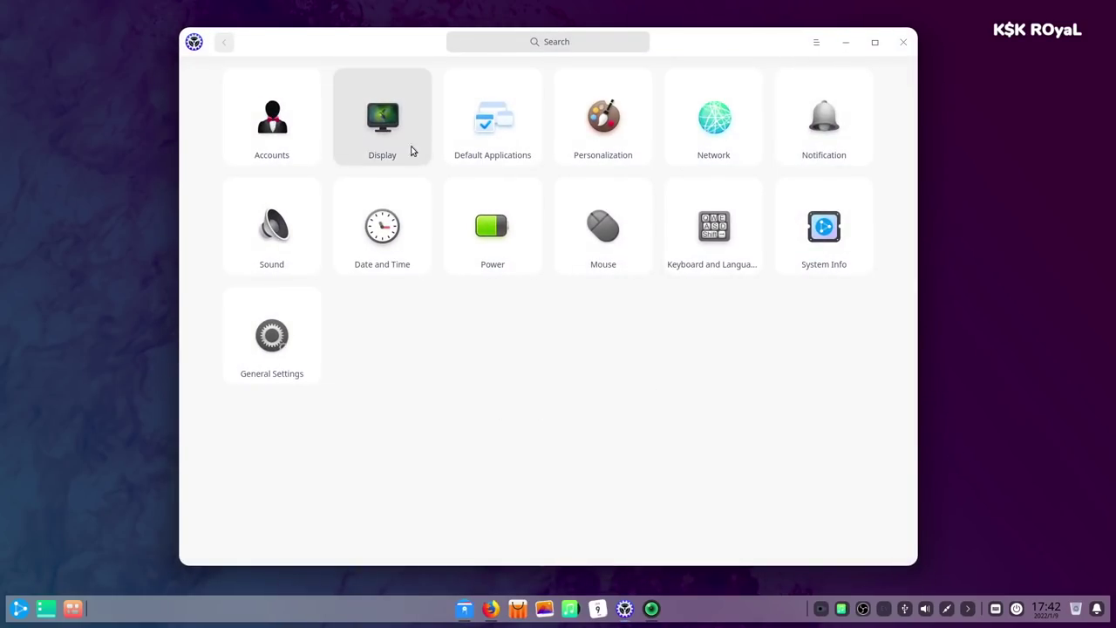
pyautogui.click(406, 117)
pyautogui.click(224, 42)
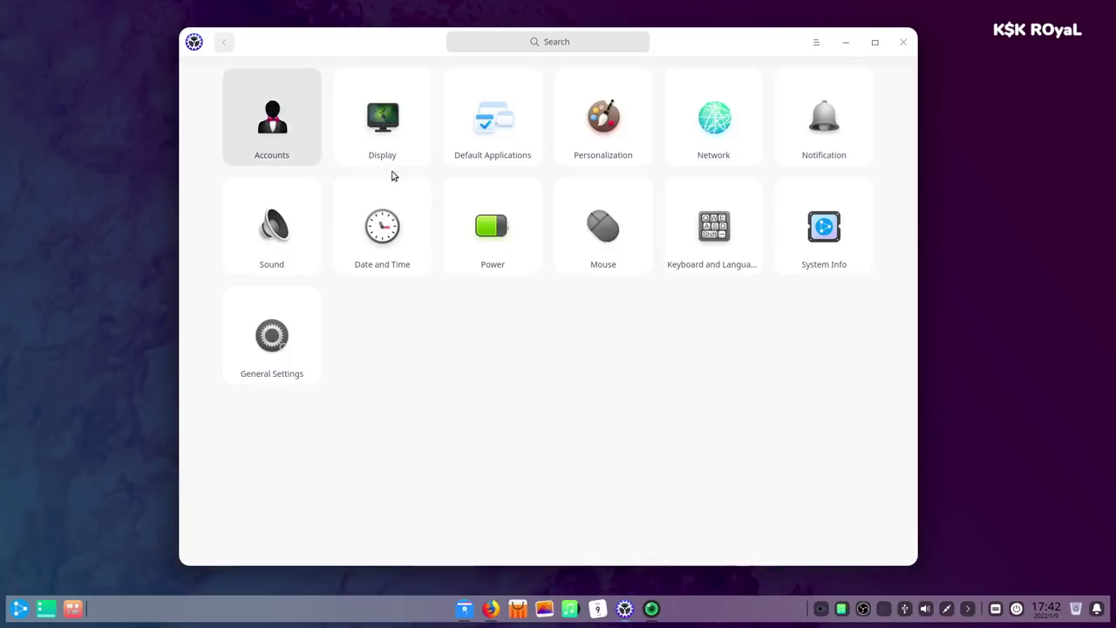
pyautogui.click(635, 133)
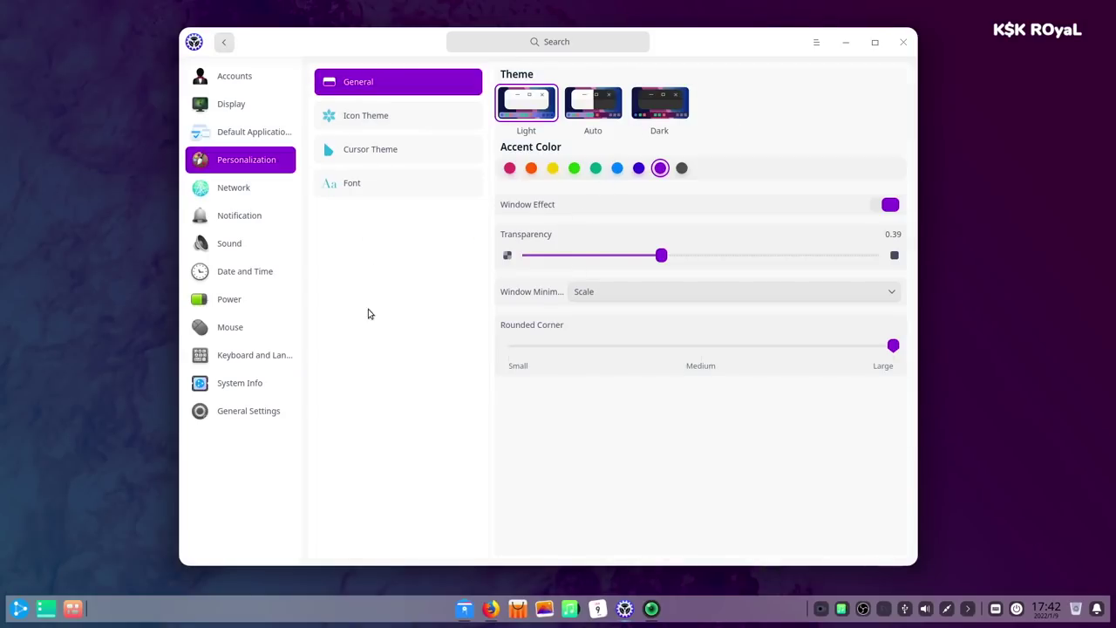
pyautogui.click(401, 118)
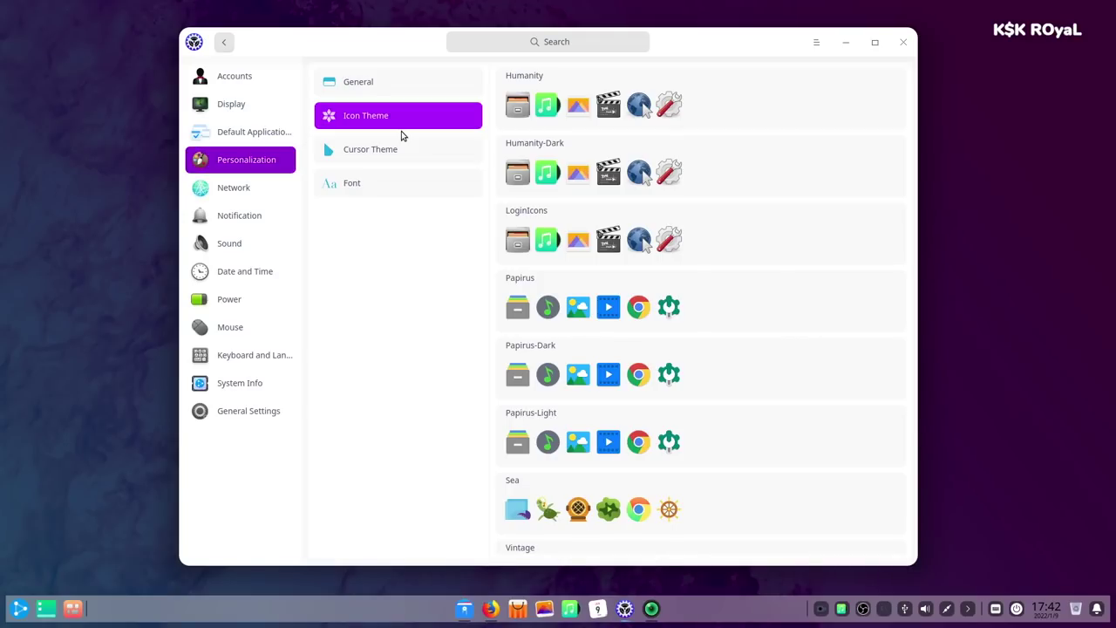
pyautogui.click(427, 144)
pyautogui.click(412, 190)
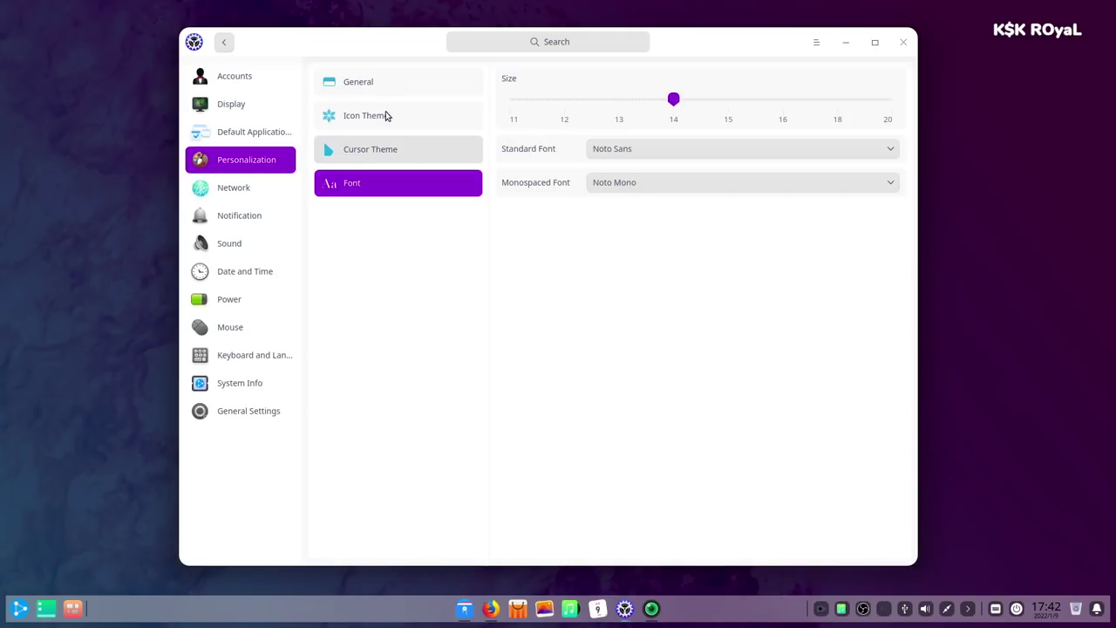
pyautogui.click(380, 80)
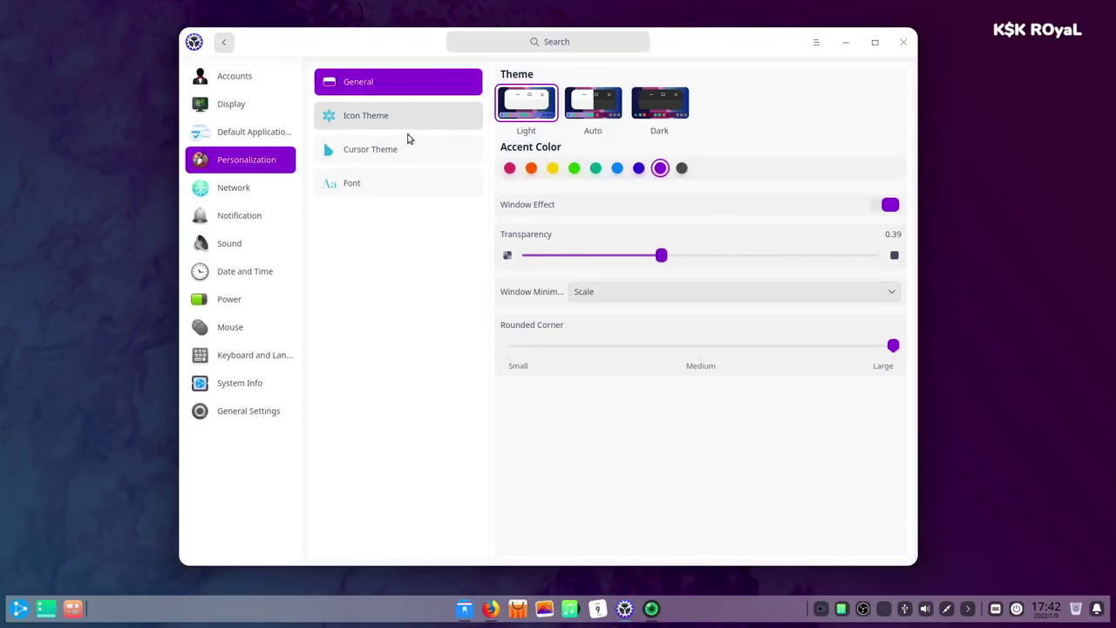
pyautogui.click(233, 190)
pyautogui.click(226, 217)
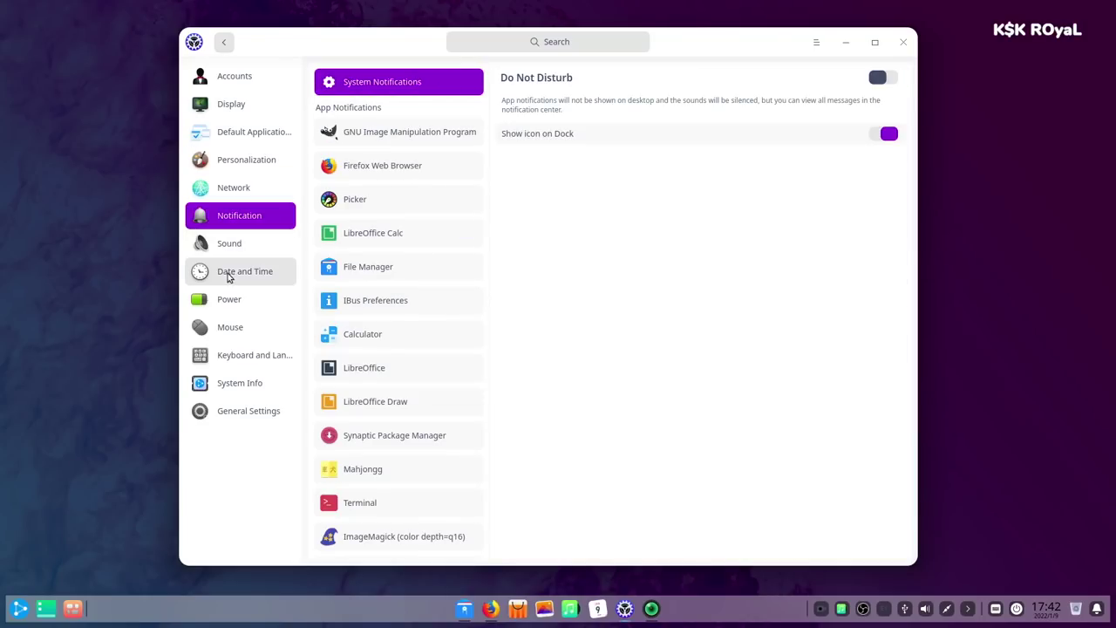
pyautogui.click(231, 255)
pyautogui.click(244, 285)
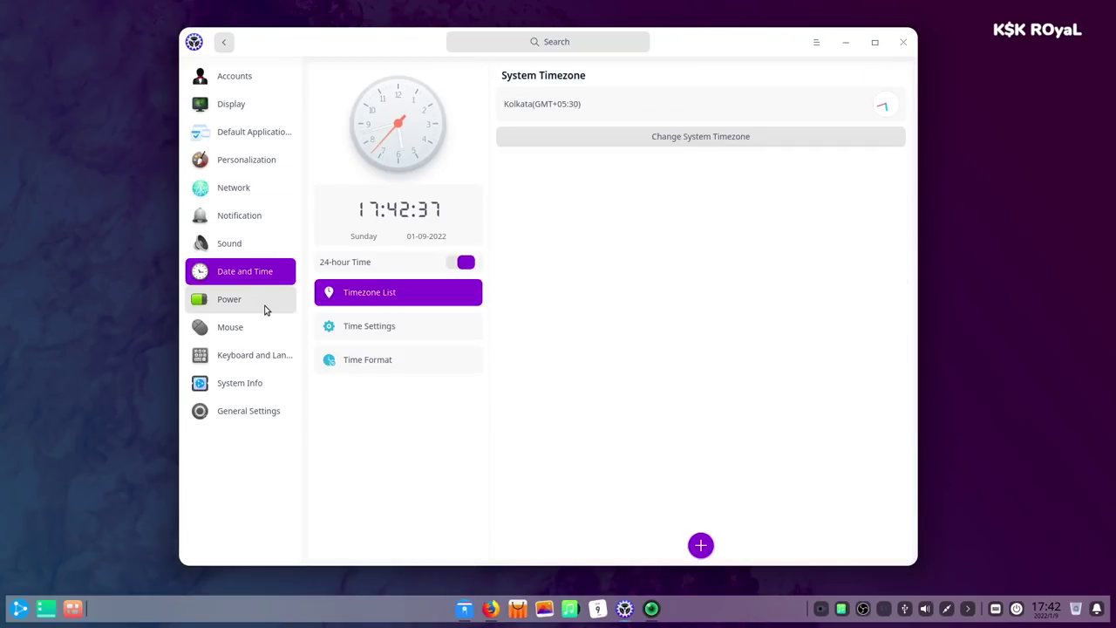
pyautogui.click(266, 309)
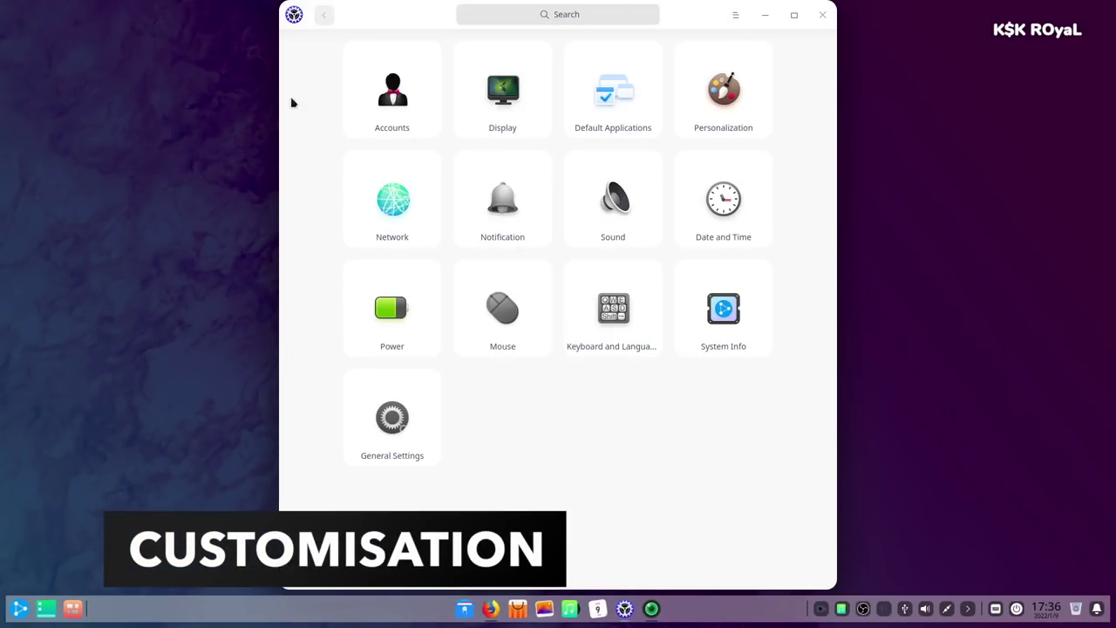
# - In Personalization, switch the desktop to the Dark theme and settle on a green accent colour
pyautogui.click(723, 96)
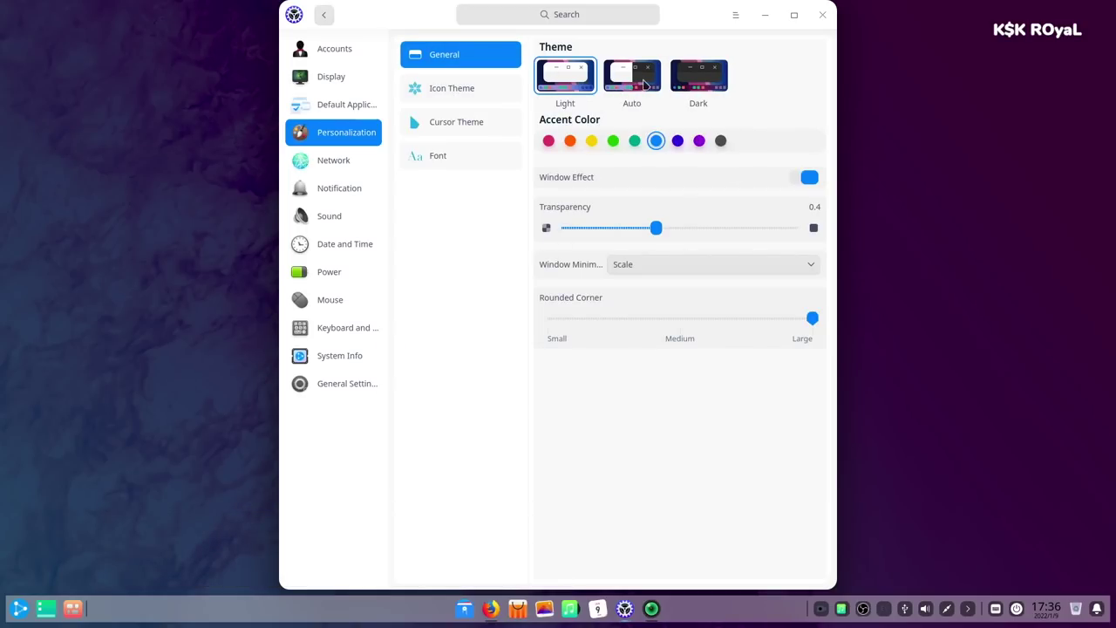
pyautogui.click(693, 83)
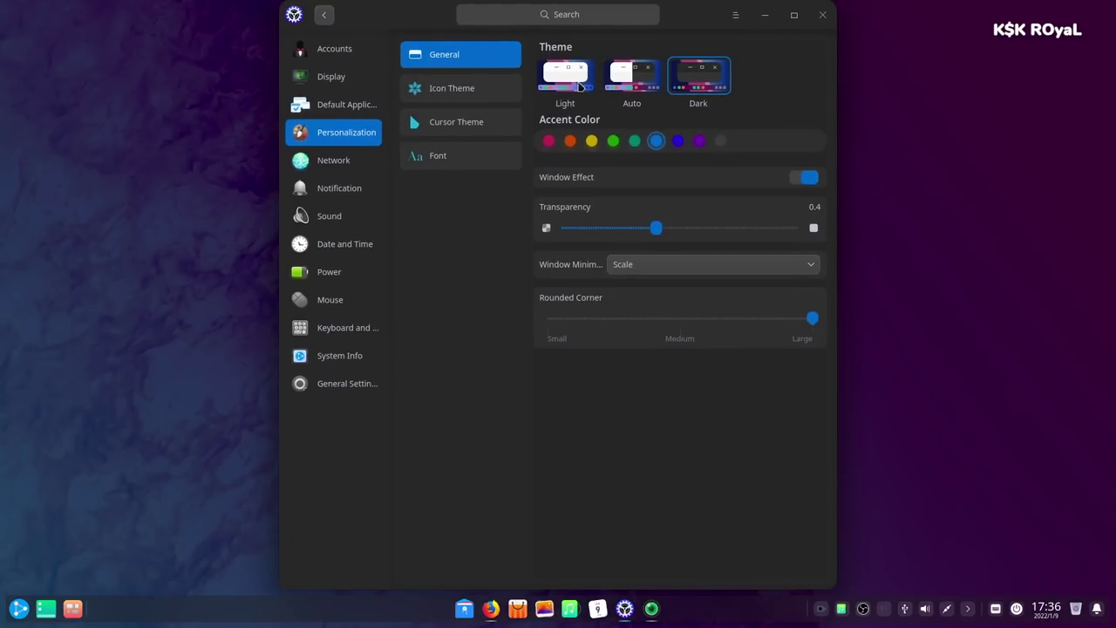
pyautogui.click(575, 82)
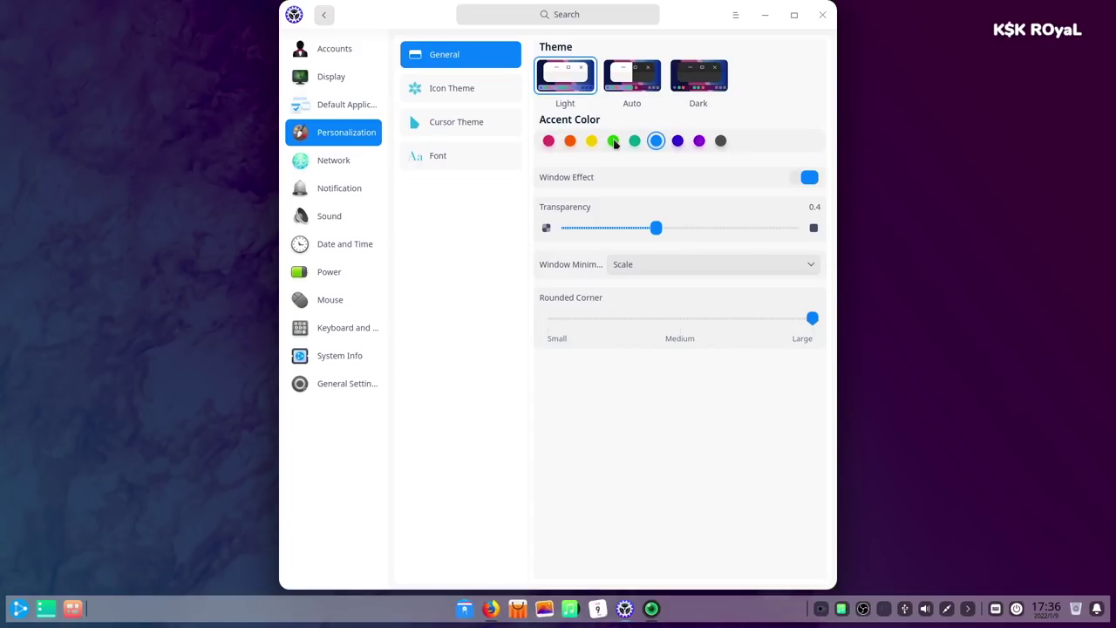
pyautogui.click(677, 79)
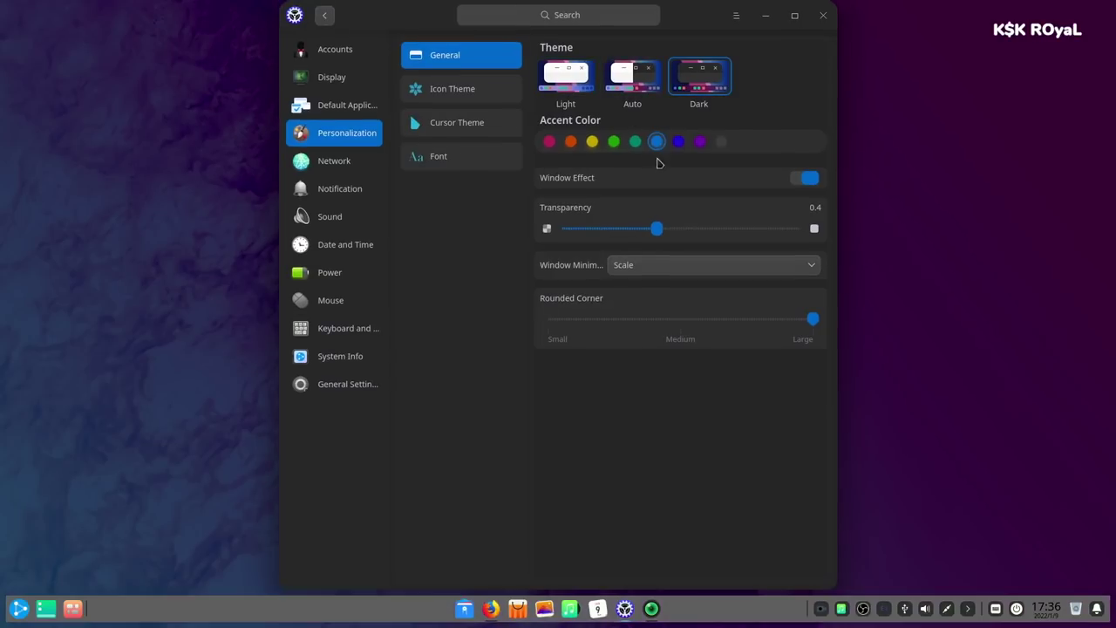
pyautogui.click(592, 141)
pyautogui.click(570, 143)
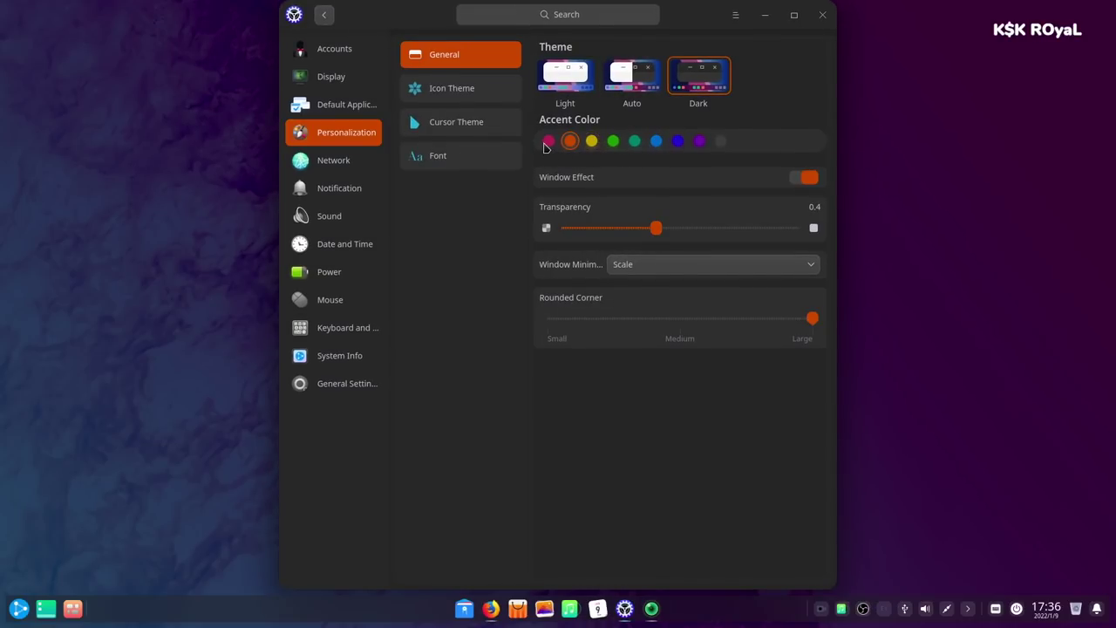
pyautogui.click(548, 143)
pyautogui.click(592, 141)
pyautogui.click(614, 141)
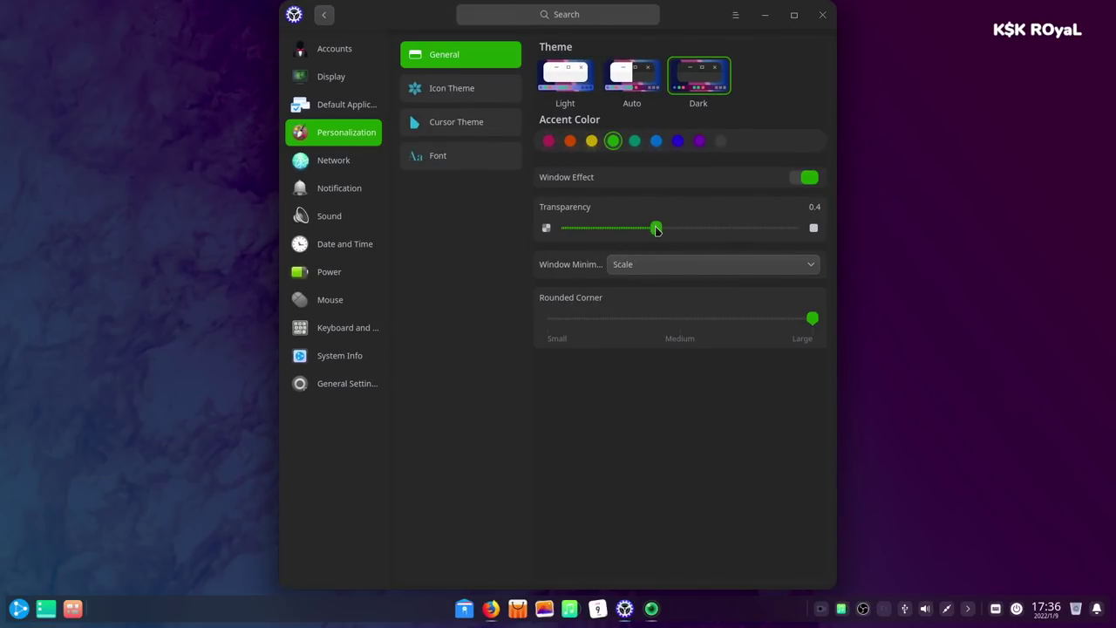
# - Set window transparency to 0.39, then toggle Window Effect off and back on
pyautogui.moveTo(656, 228); pyautogui.dragTo(708, 251)
pyautogui.click(806, 178)
pyautogui.click(802, 179)
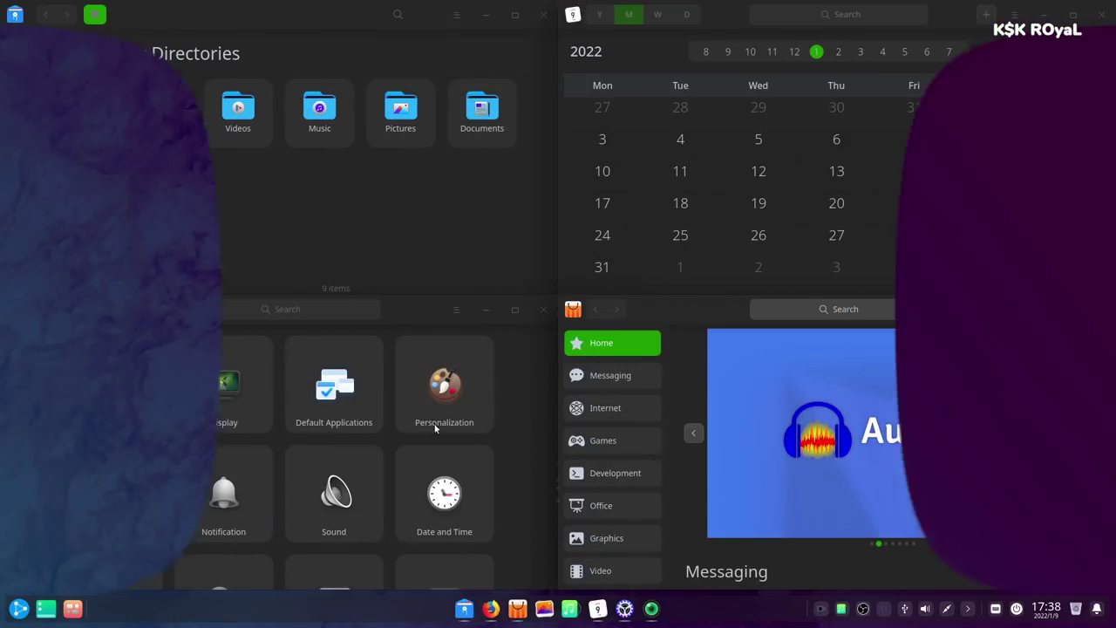
# - Flip the desktop between Light and Dark themes twice, then open and close the Launcher
pyautogui.click(464, 392)
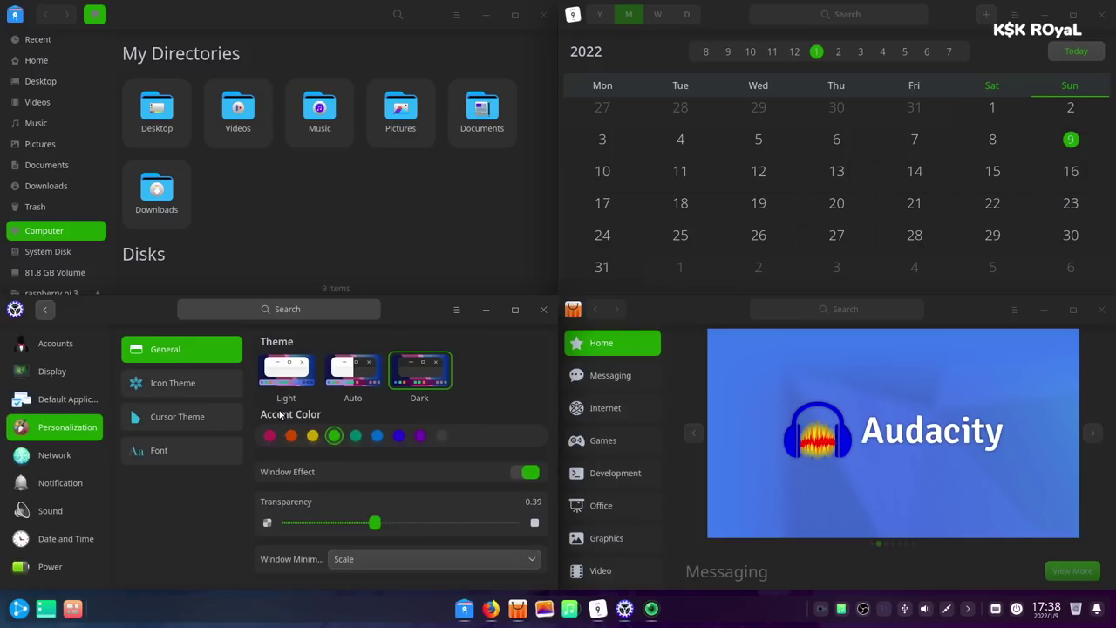
pyautogui.click(281, 375)
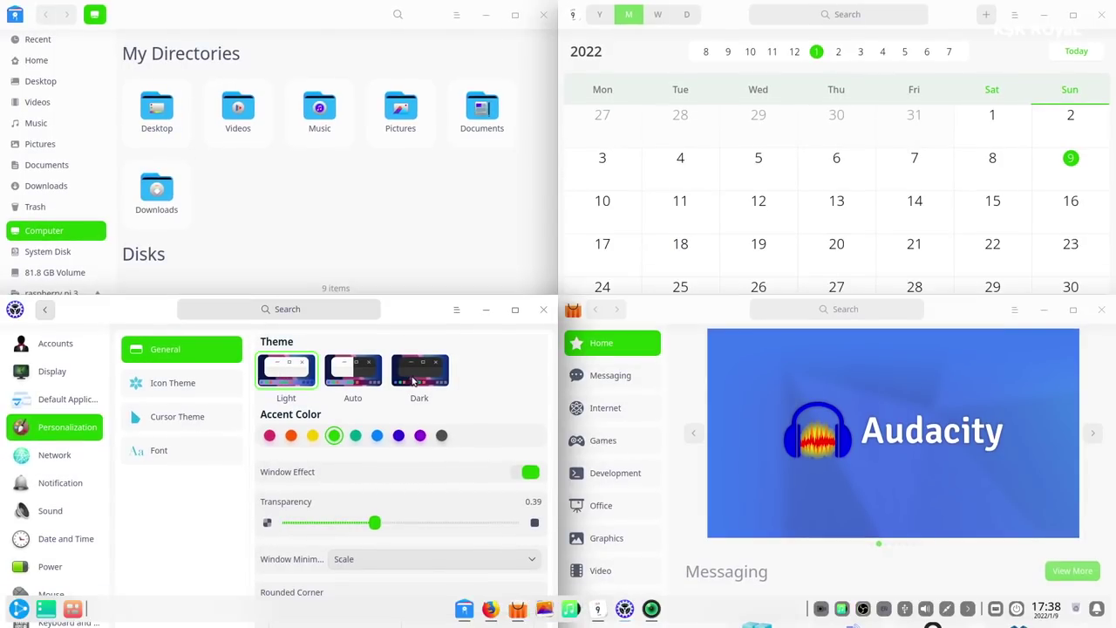
pyautogui.click(415, 378)
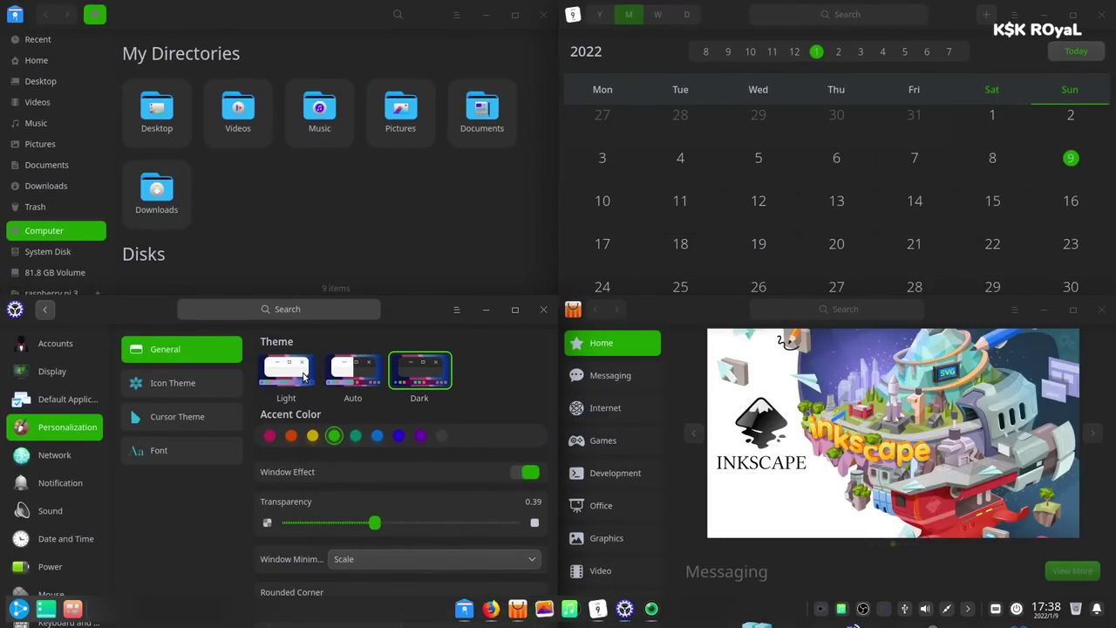
pyautogui.click(304, 375)
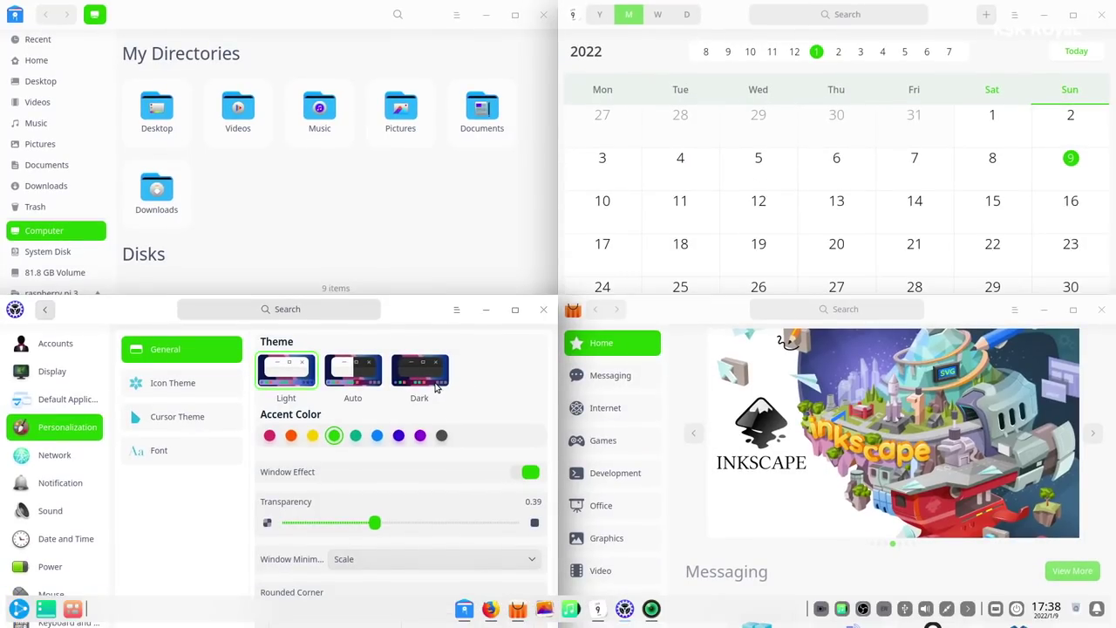
pyautogui.click(436, 385)
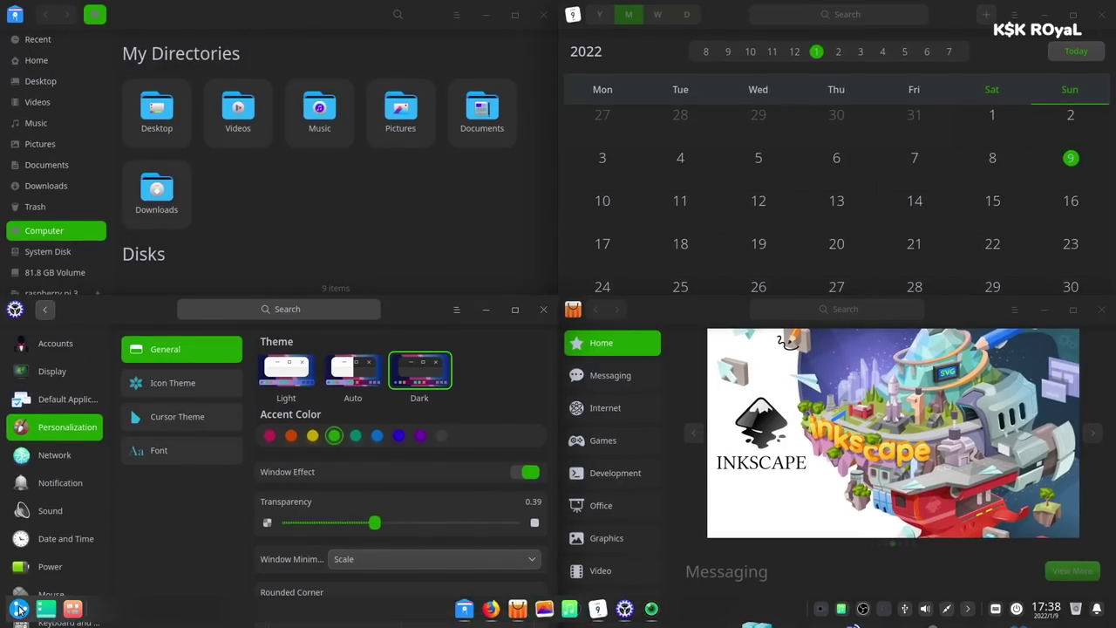
pyautogui.click(19, 609)
pyautogui.click(19, 609)
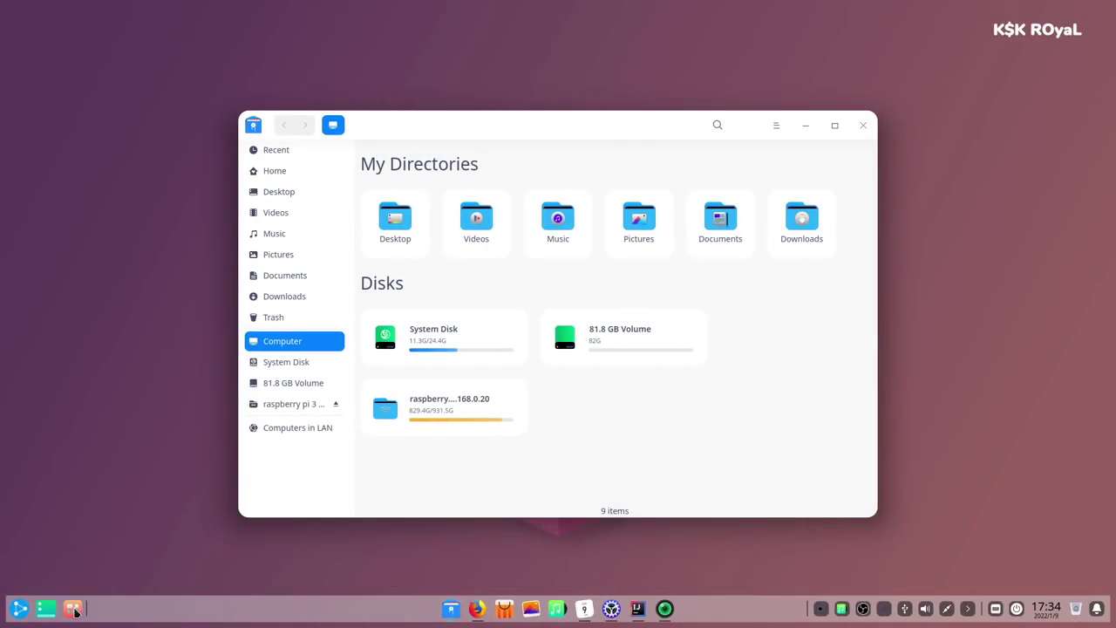
# - Browse the workspace overview, bringing the Calendar forward and viewing the first three workspaces
pyautogui.click(74, 610)
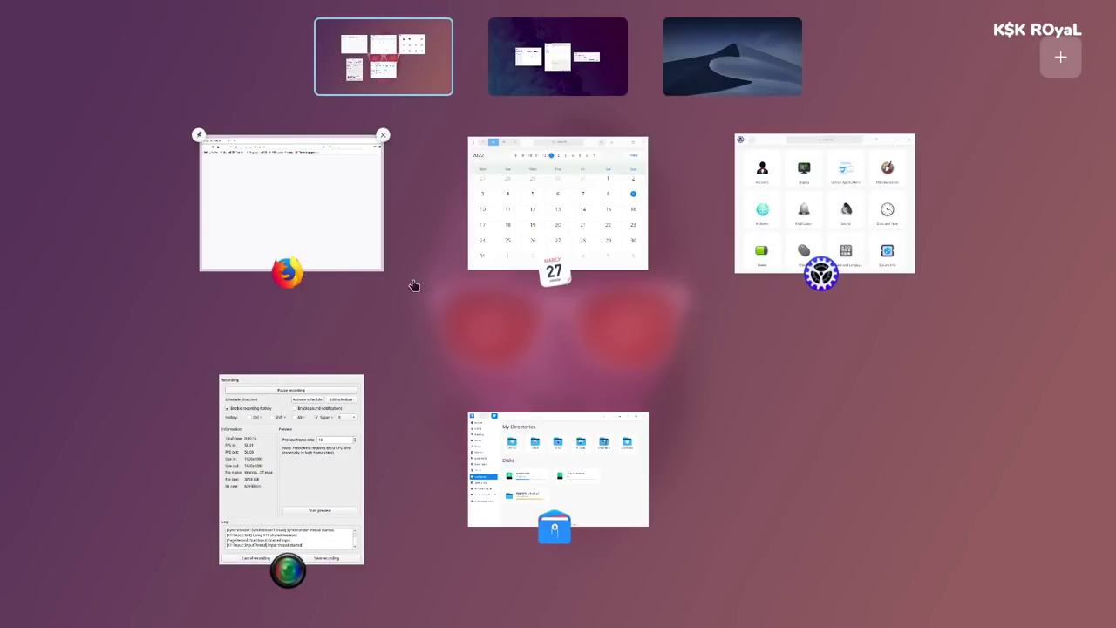
pyautogui.click(567, 226)
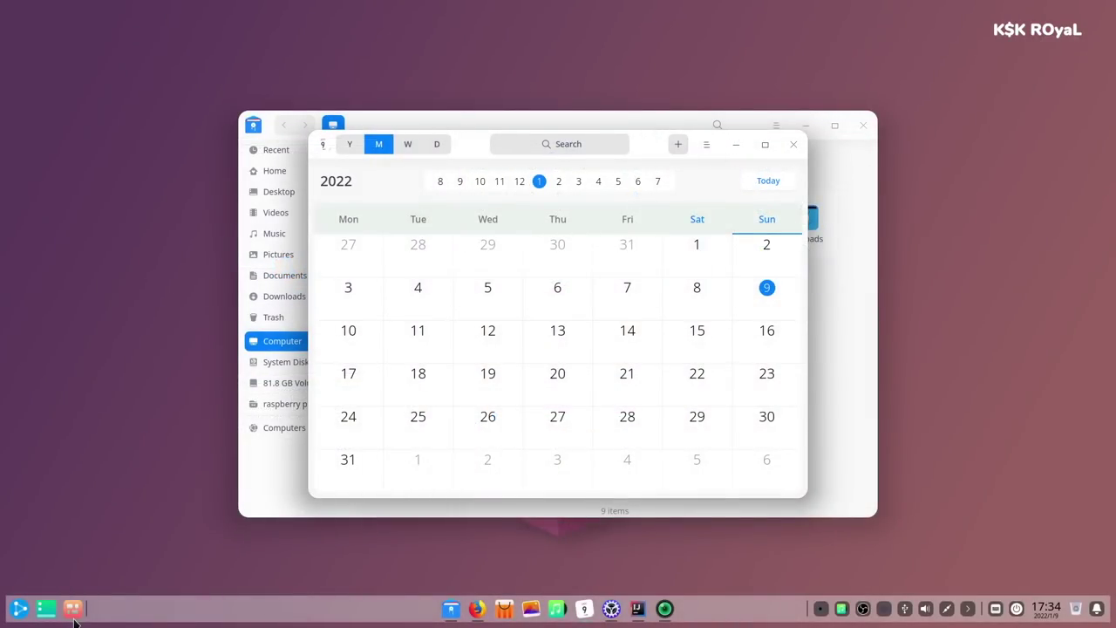
pyautogui.click(74, 619)
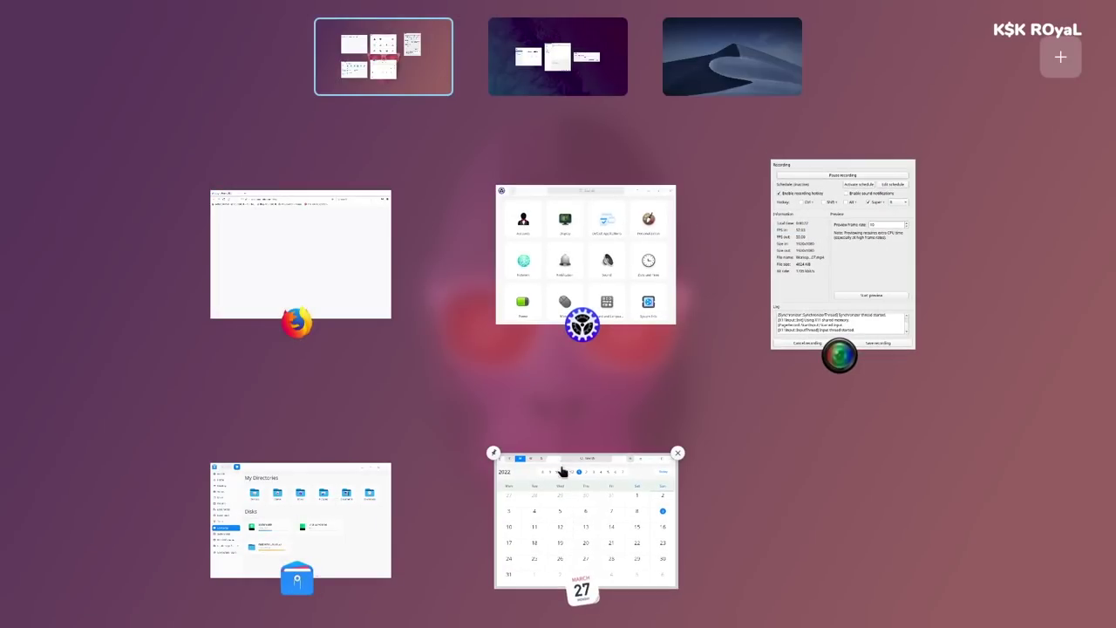
pyautogui.click(563, 471)
pyautogui.click(74, 611)
pyautogui.click(563, 65)
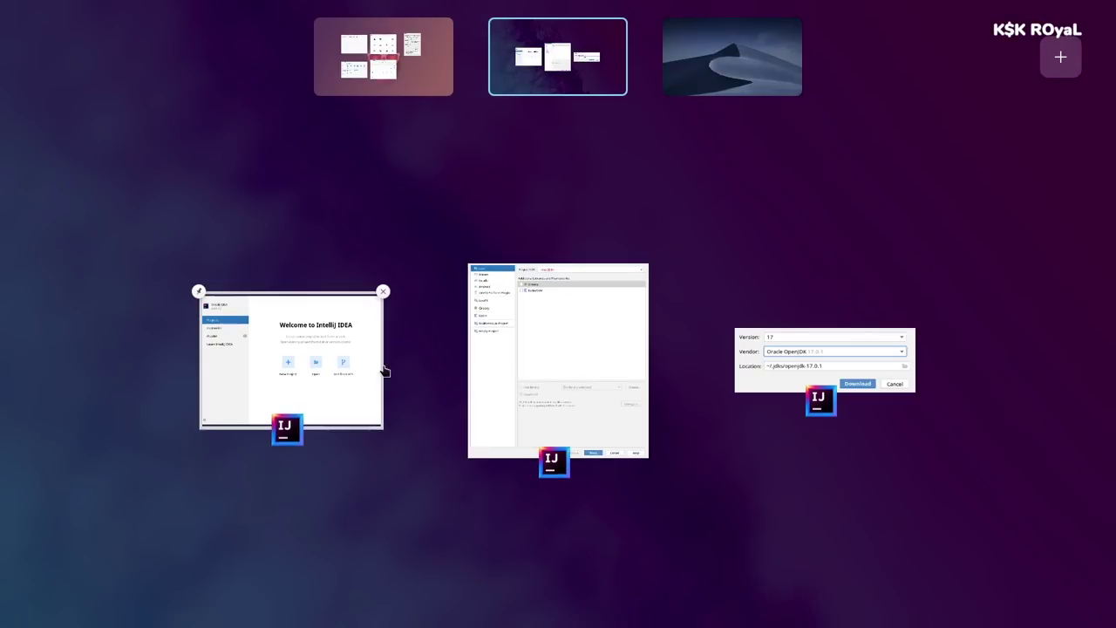
pyautogui.click(726, 70)
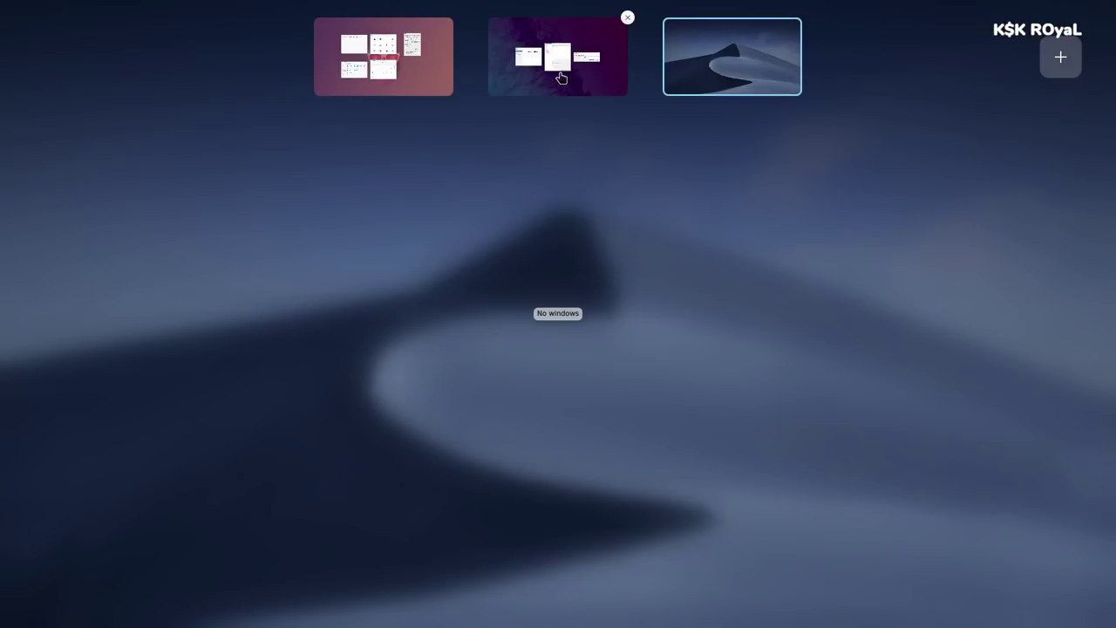
pyautogui.click(563, 79)
pyautogui.click(362, 70)
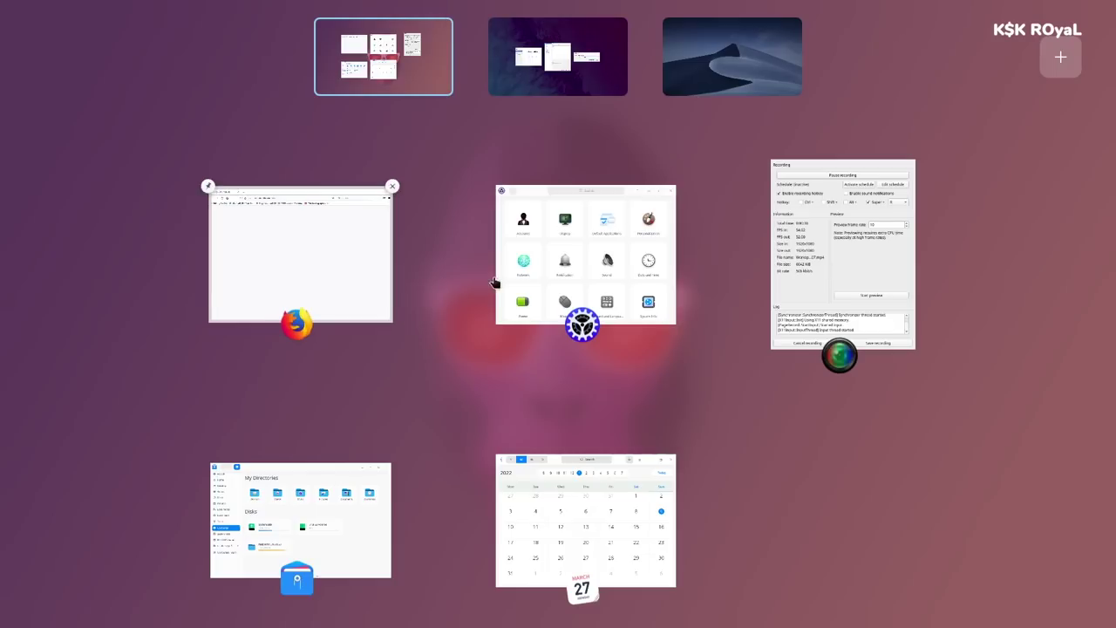
# - Move the Calendar to workspace 3, add a fourth workspace, and switch to the IntelliJ workspace
pyautogui.moveTo(532, 455); pyautogui.dragTo(735, 63)
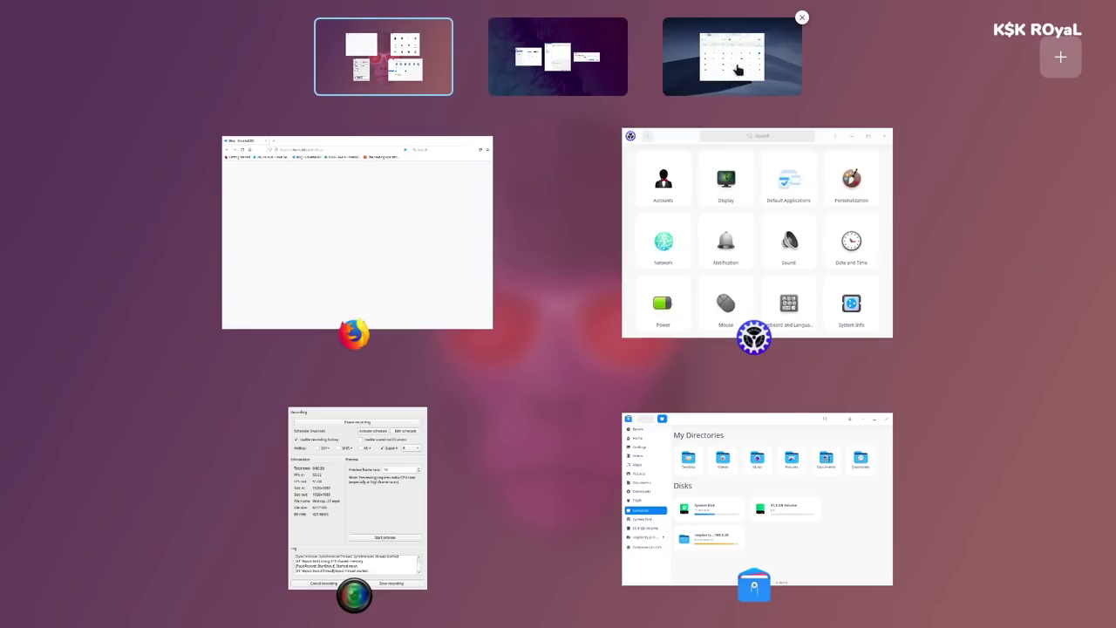
pyautogui.click(1064, 56)
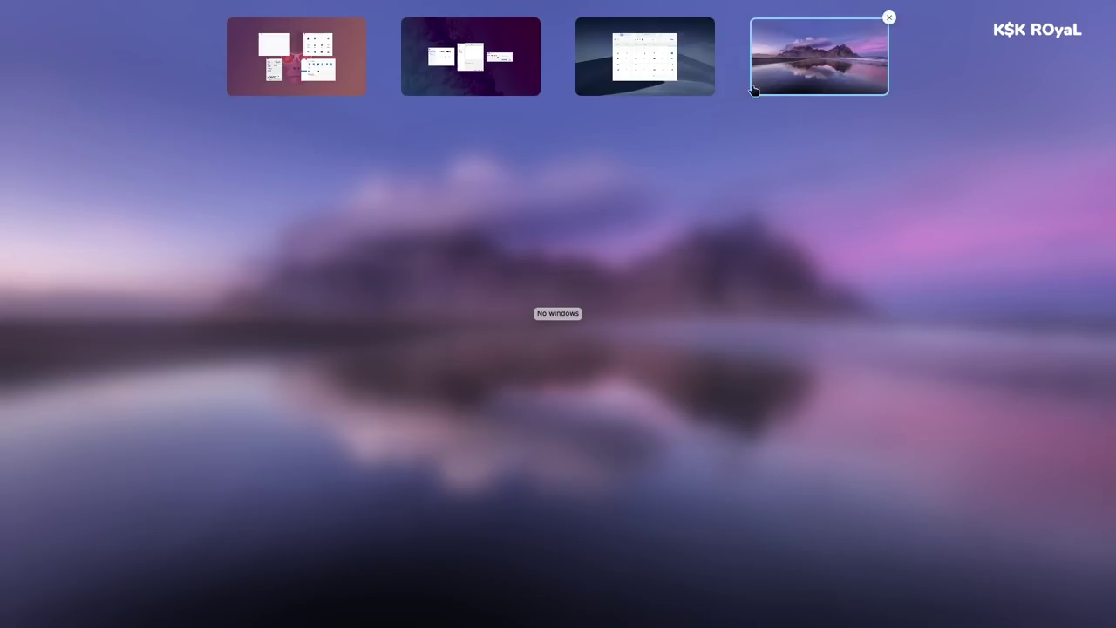
pyautogui.click(673, 68)
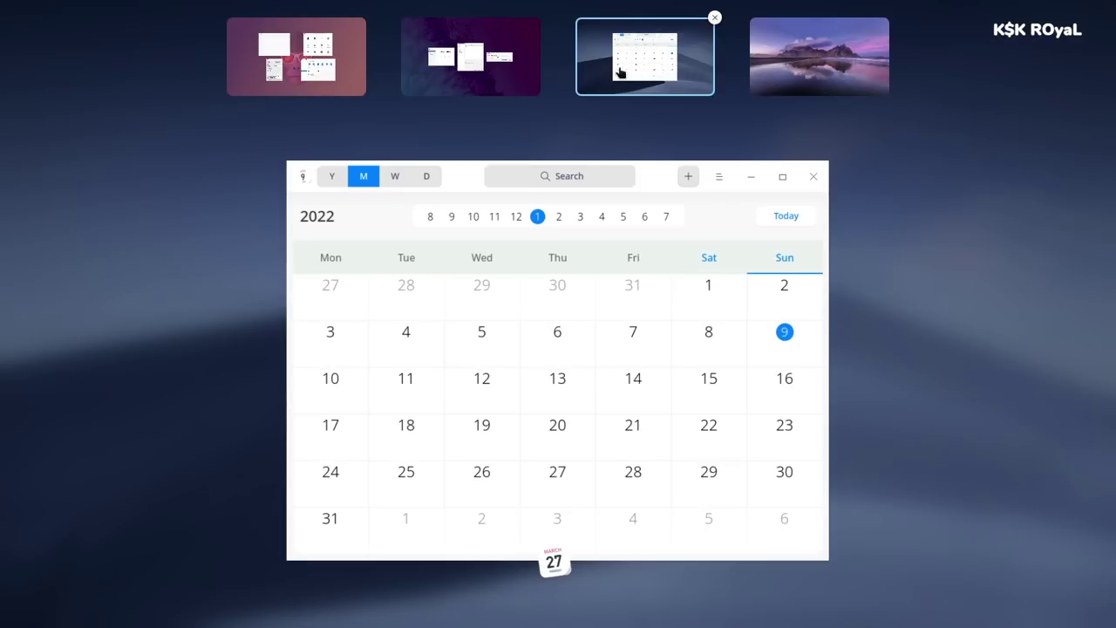
pyautogui.click(500, 71)
pyautogui.click(305, 79)
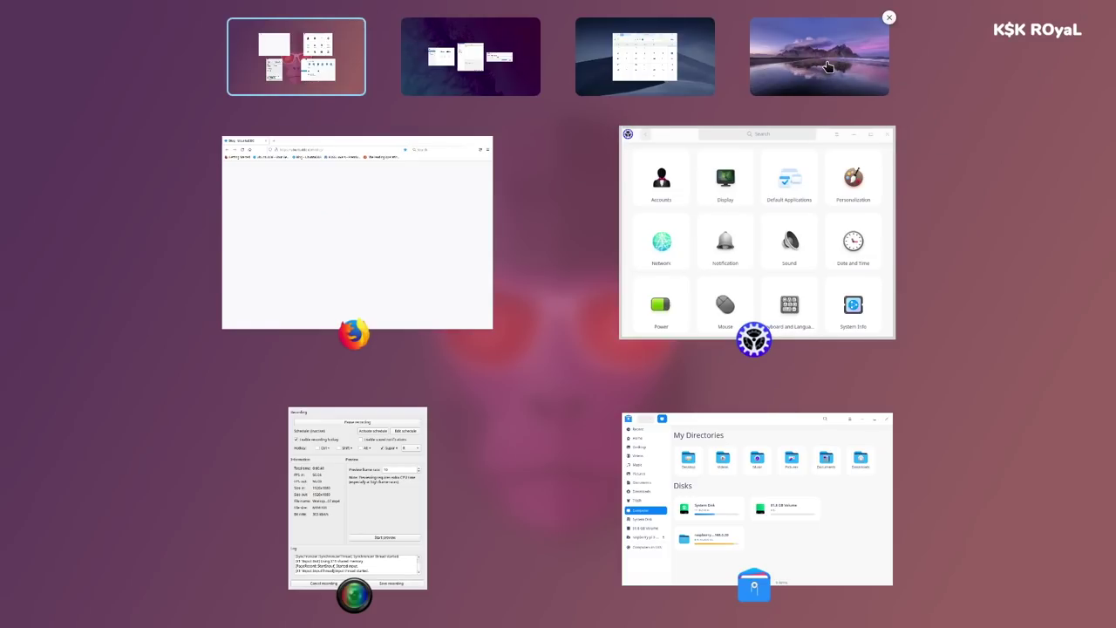
pyautogui.click(834, 62)
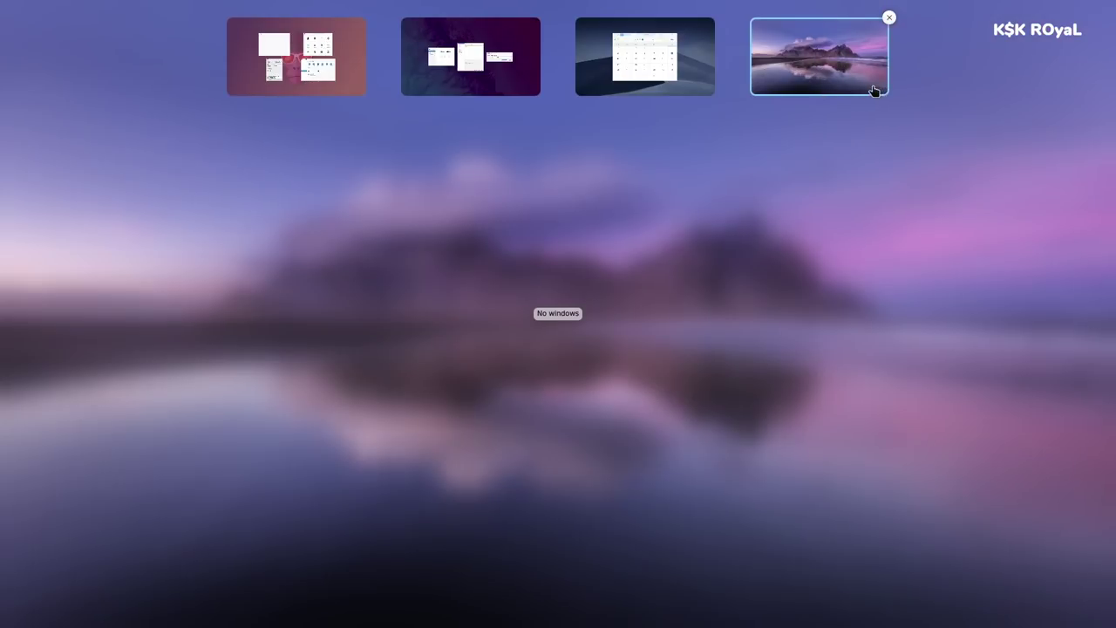
pyautogui.click(504, 66)
# - Start the OpenJDK 17.0.1 download for the new project, then flip between workspaces with Super+Left/Right
pyautogui.click(800, 389)
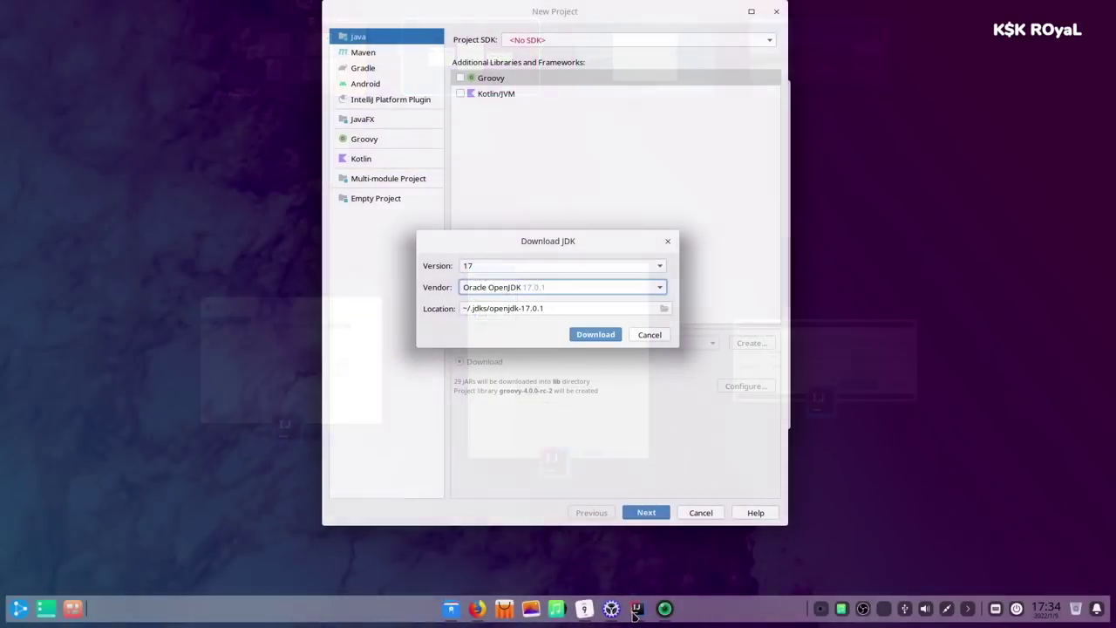
pyautogui.click(593, 334)
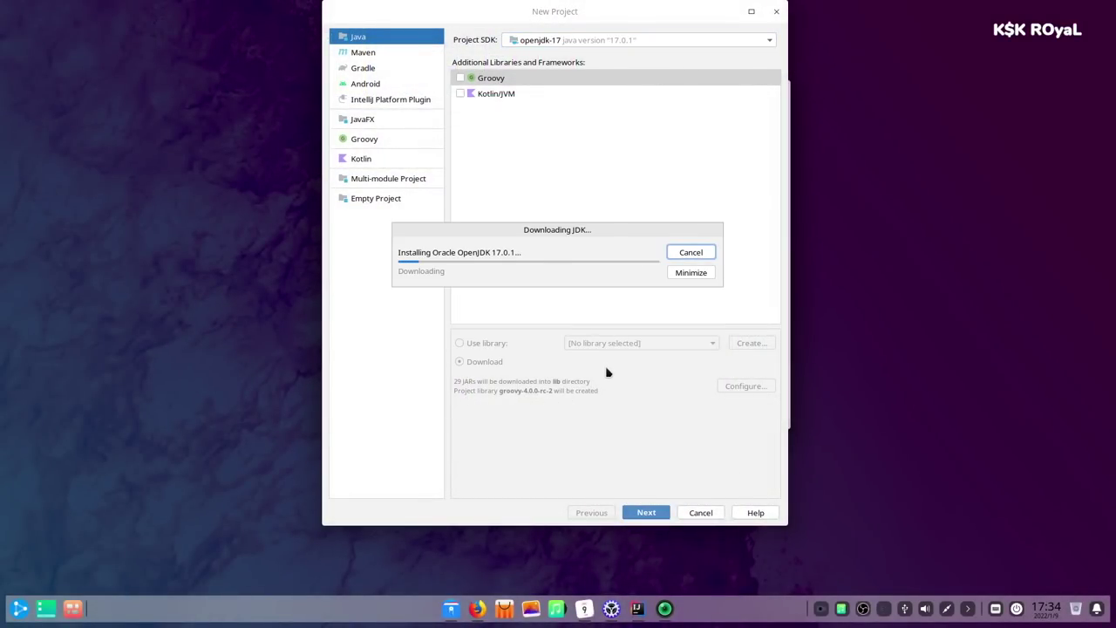
pyautogui.press('super+Left')
pyautogui.press('super+Right')
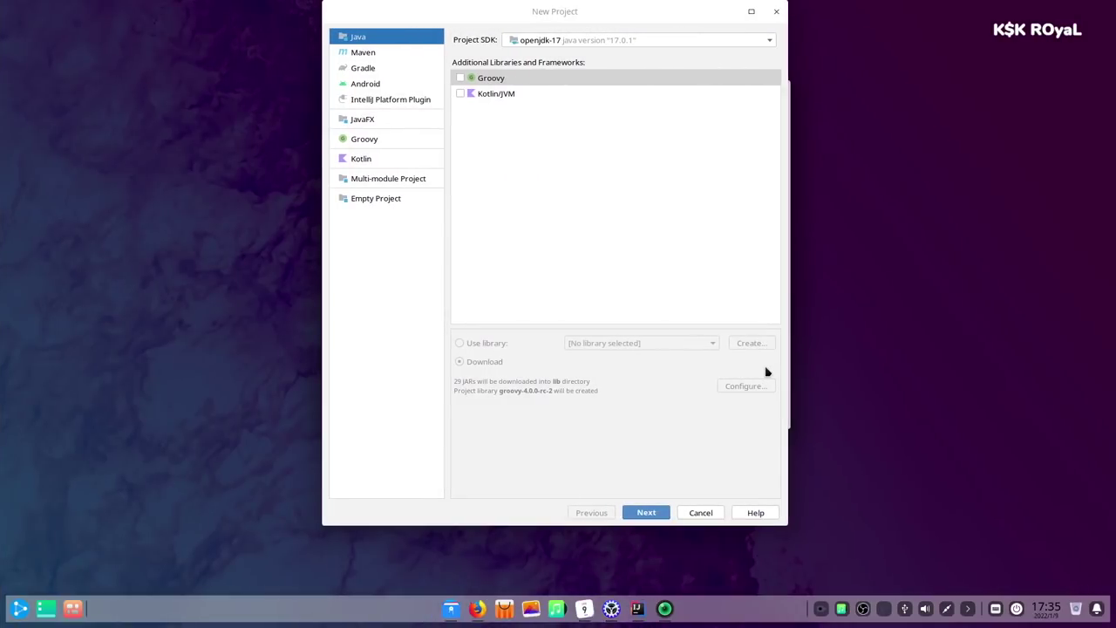
pyautogui.press('super+Right')
pyautogui.press('super+Right')
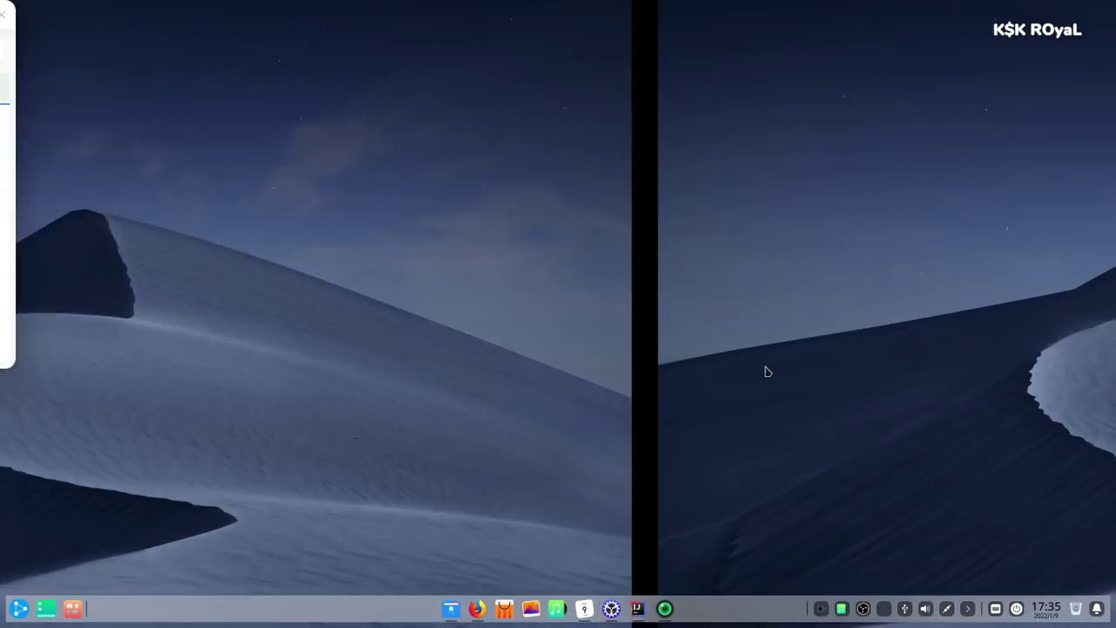
pyautogui.press('super+Left')
pyautogui.press('super+Left')
pyautogui.press('super+Left')
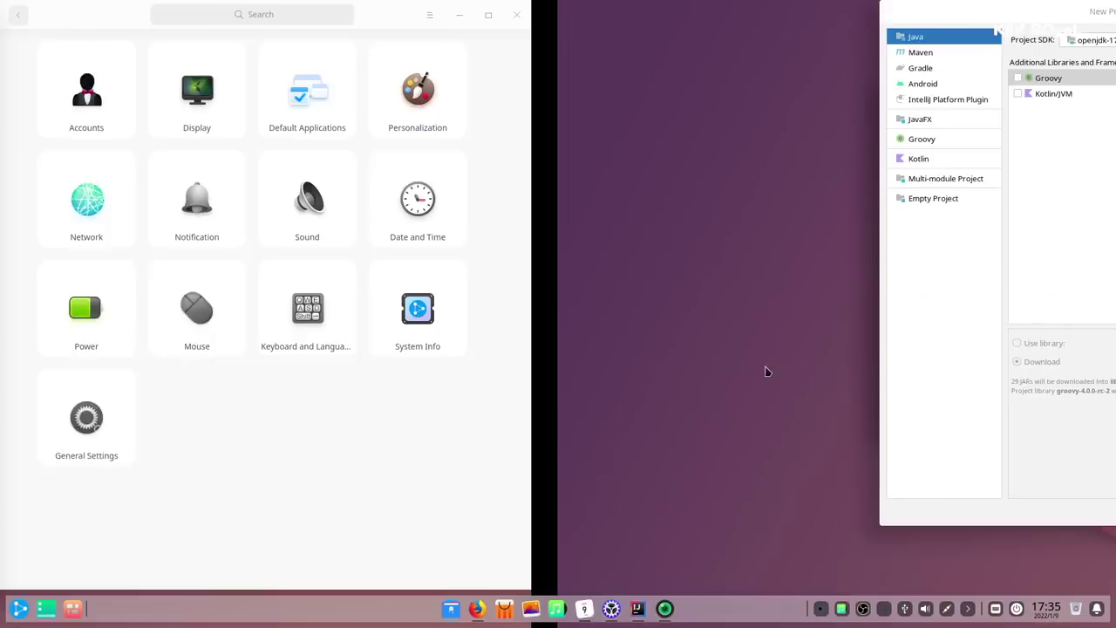
pyautogui.press('super+Left')
pyautogui.press('super+Right')
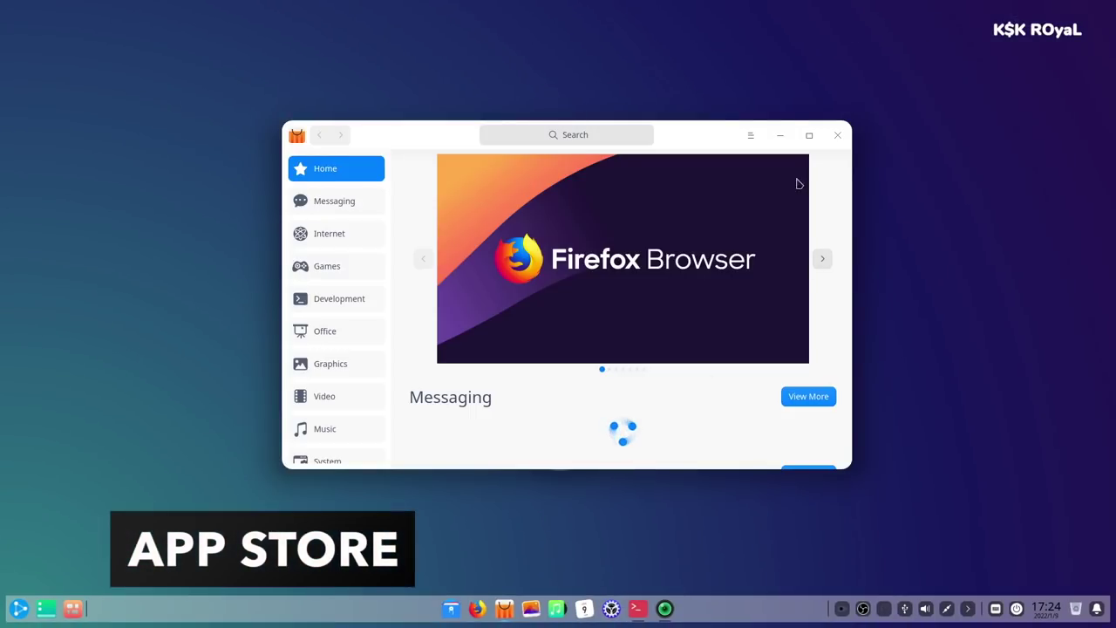
# - Scroll through the store's Home page and view its About version information
pyautogui.scroll(-1, 656, 284)
pyautogui.scroll(-5, 660, 289)
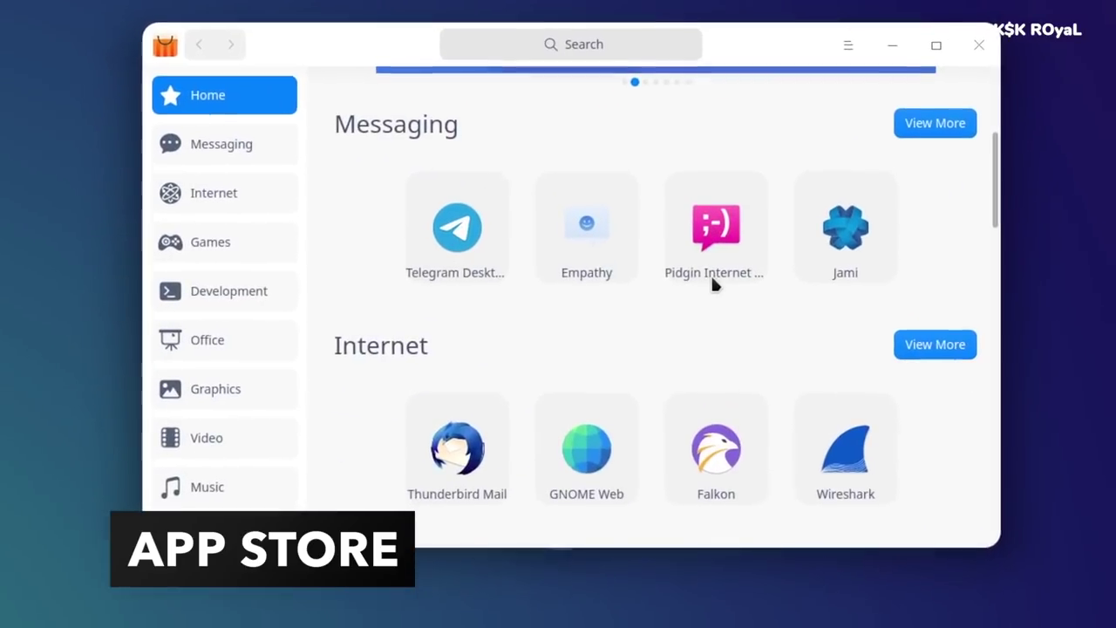
pyautogui.scroll(-3, 709, 283)
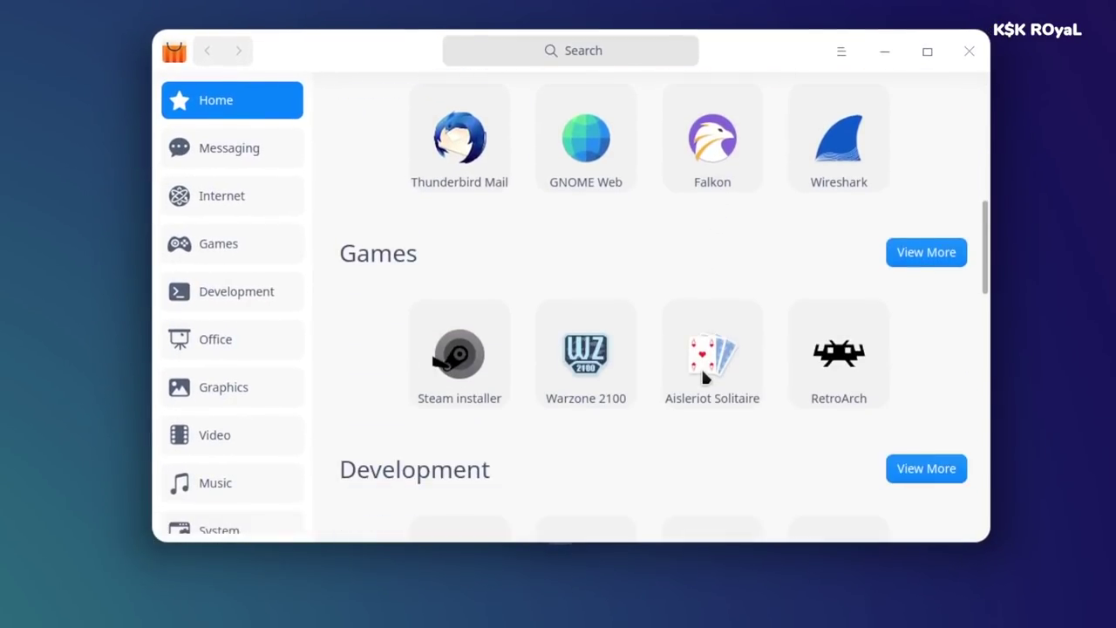
pyautogui.scroll(-2, 699, 398)
pyautogui.scroll(-2, 702, 415)
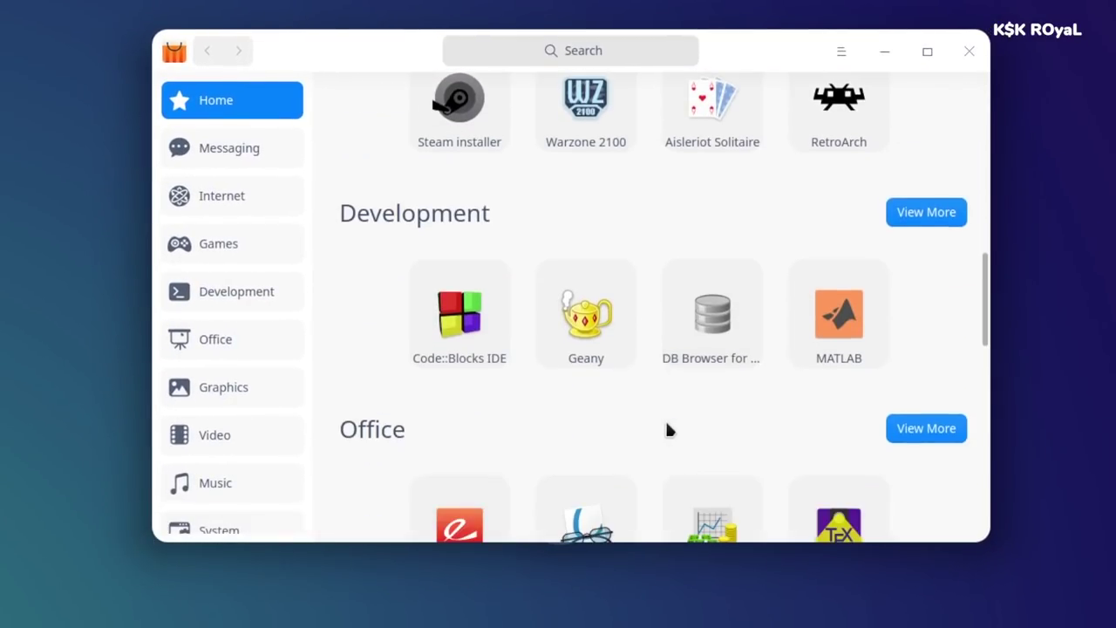
pyautogui.click(851, 55)
pyautogui.click(874, 140)
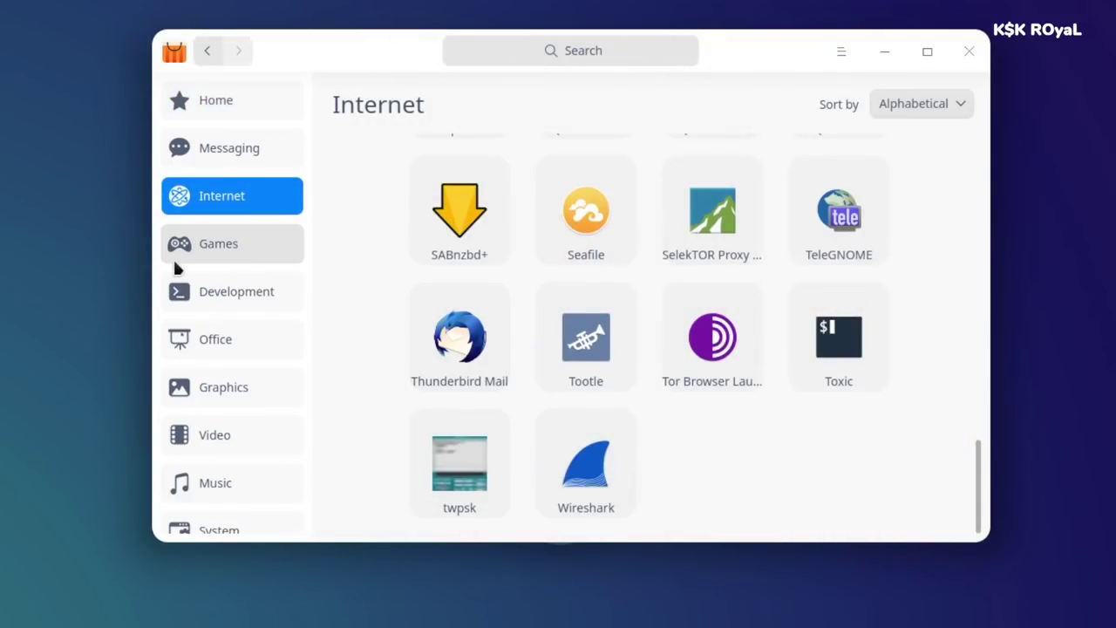
# - Browse the Games, Development and Office categories, then start a store search for gimp
pyautogui.click(175, 254)
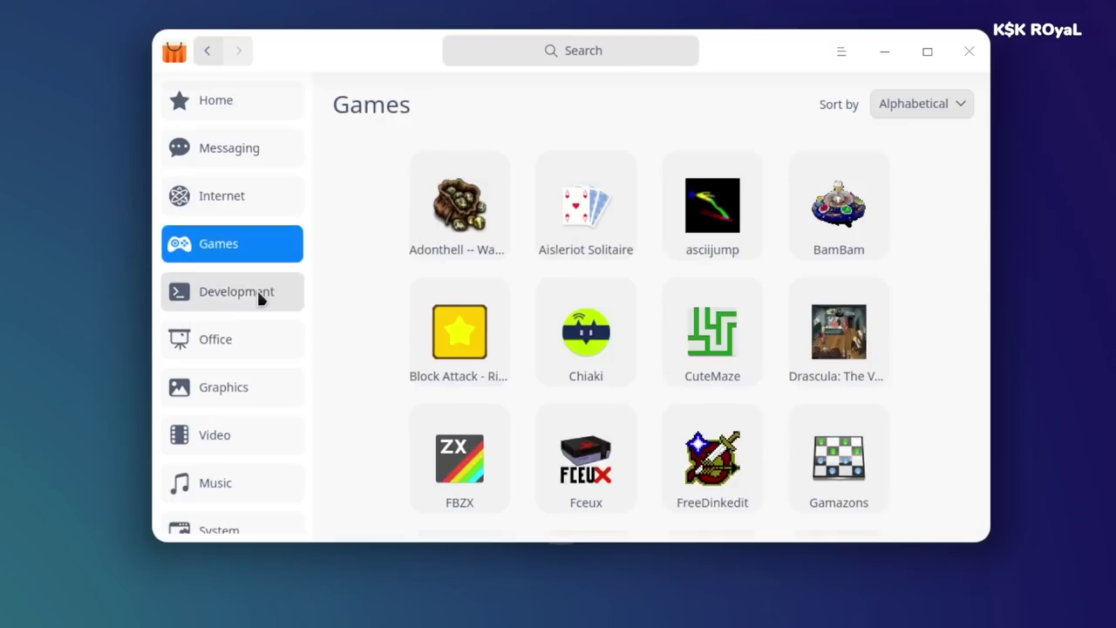
pyautogui.click(256, 295)
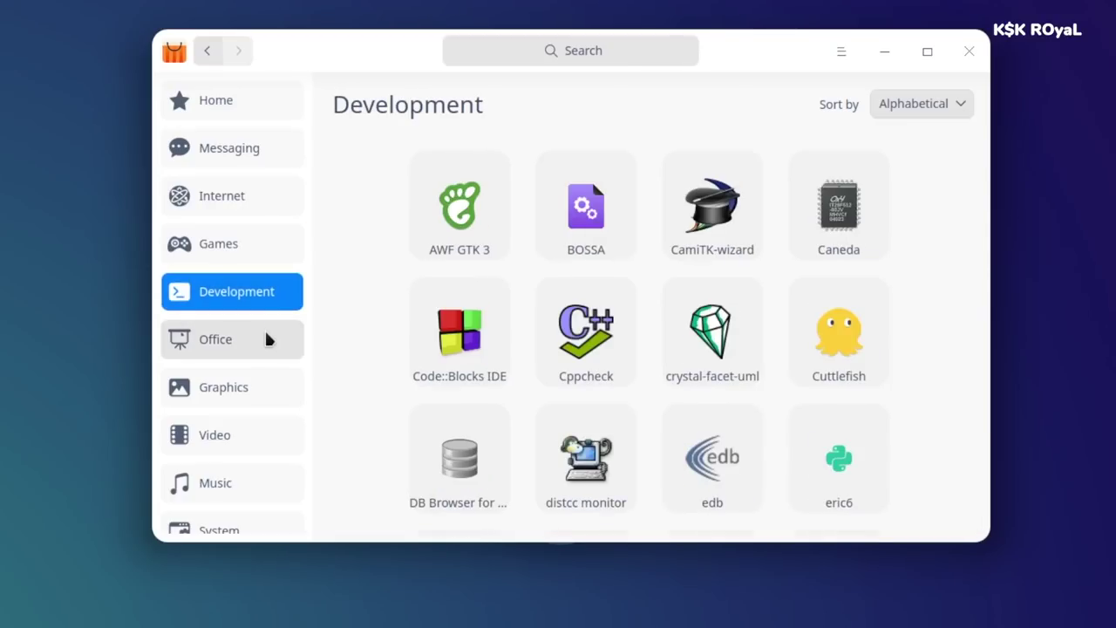
pyautogui.click(265, 331)
pyautogui.click(635, 44)
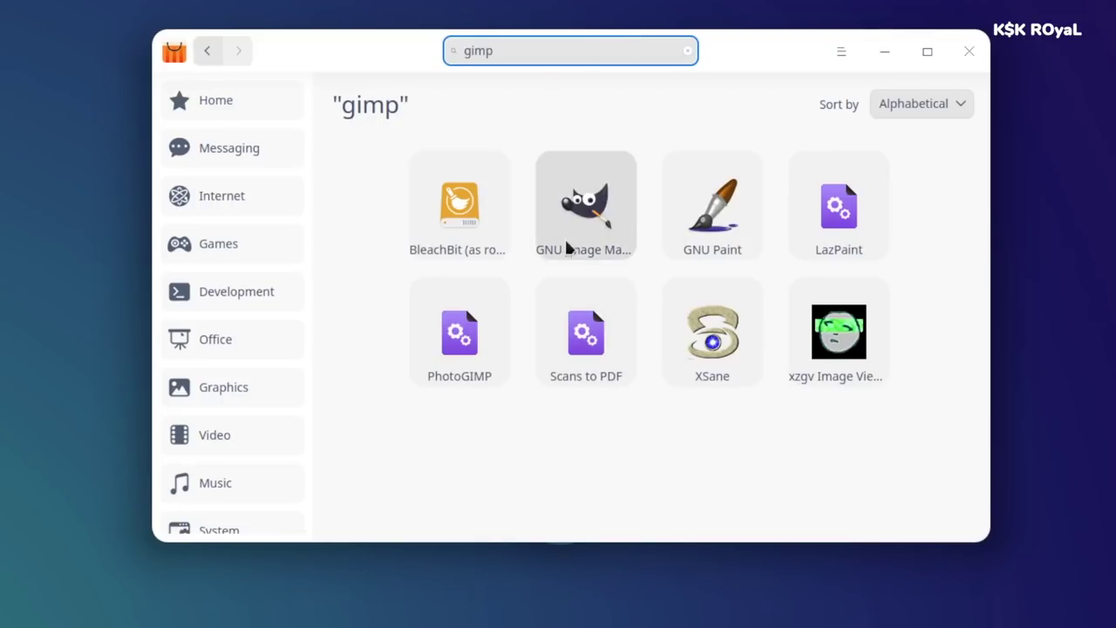
# - Look over the GIMP details page, then search the store for eclipse
pyautogui.click(609, 223)
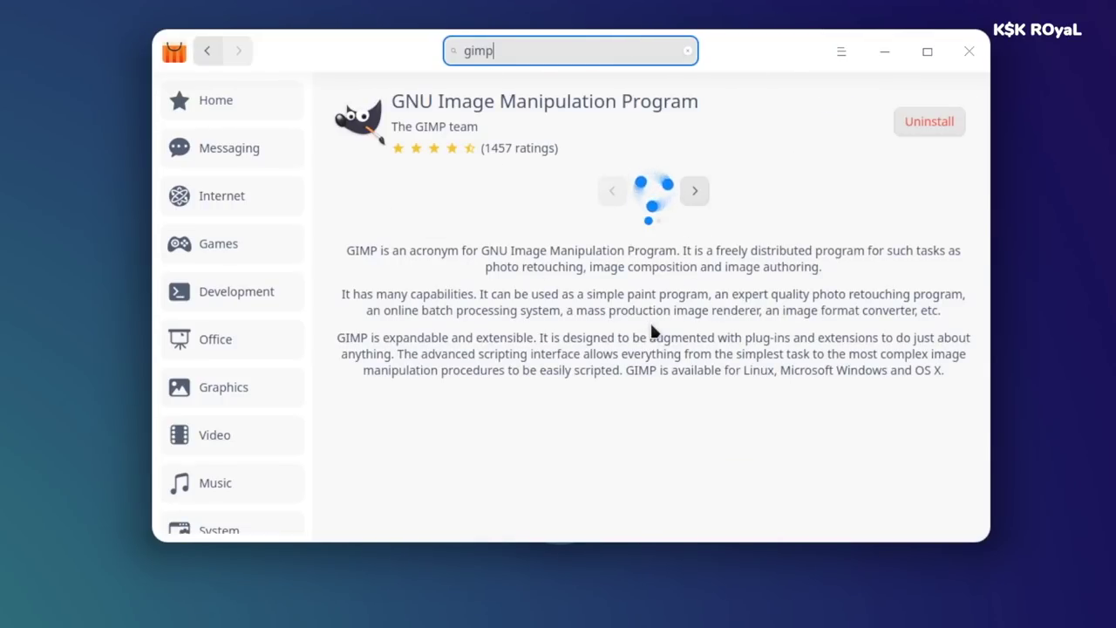
pyautogui.scroll(-1, 650, 319)
pyautogui.scroll(1, 672, 322)
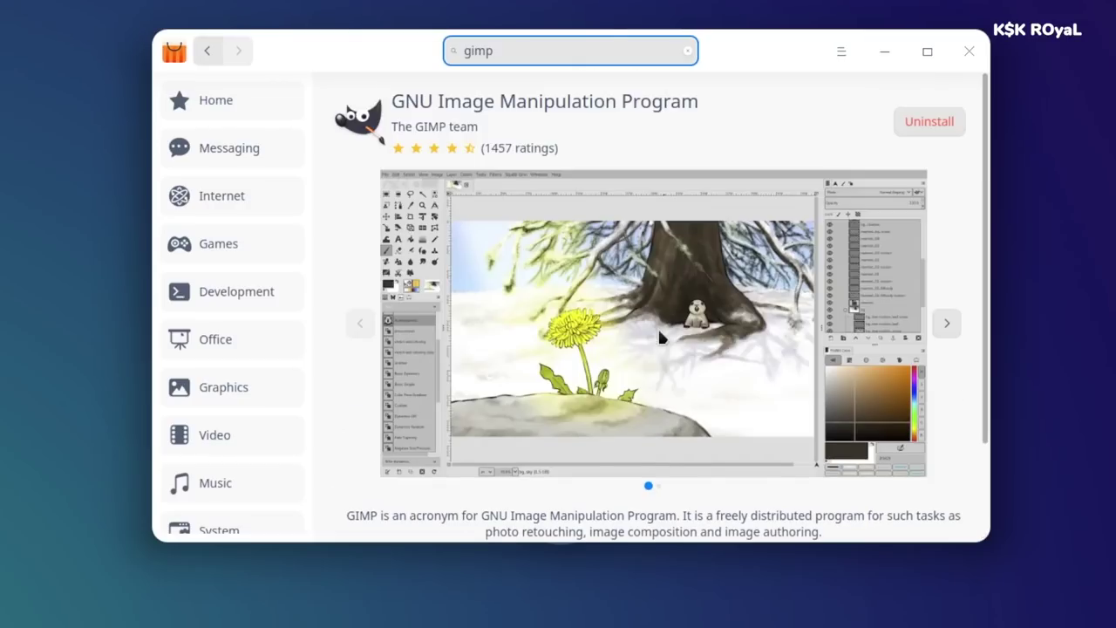
pyautogui.click(687, 50)
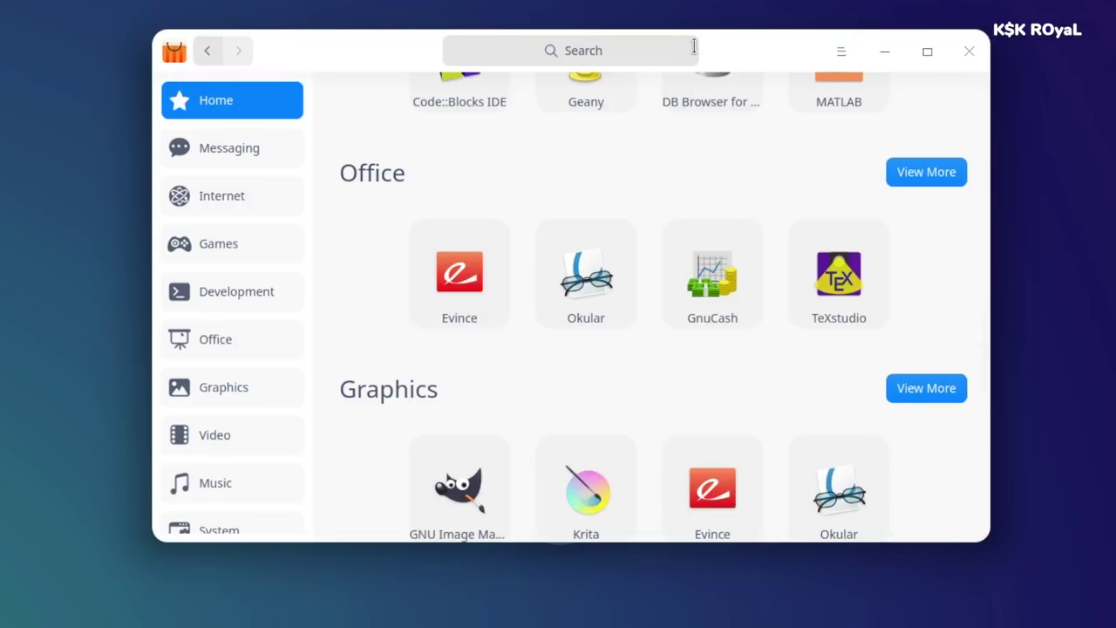
pyautogui.write('eclipse')
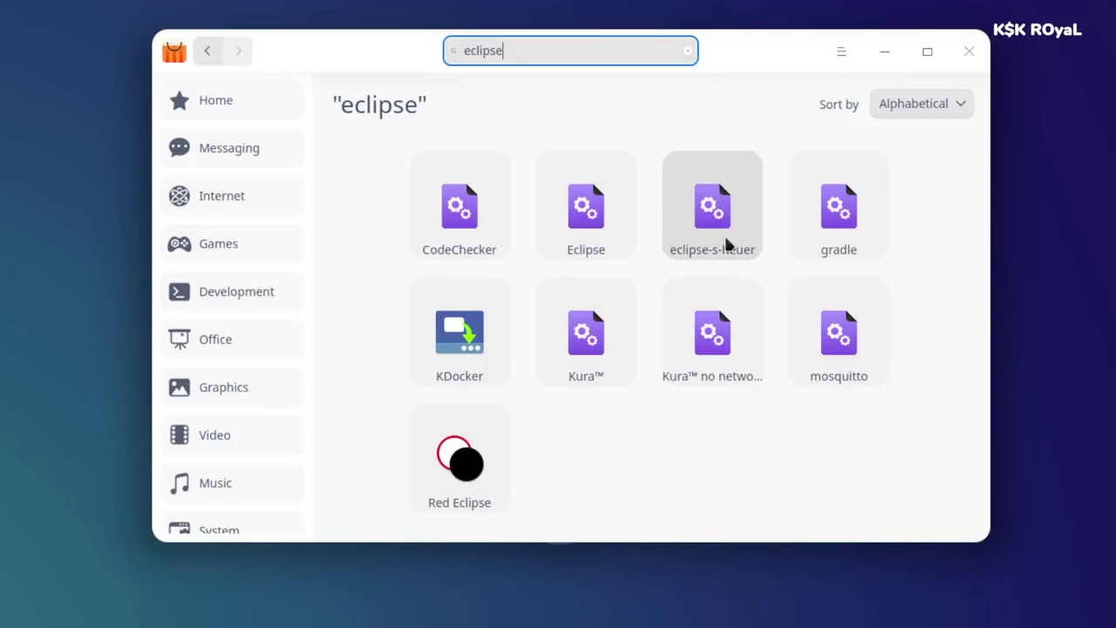
# - Install Eclipse (210.11 MiB), authorising with the account password and accepting the classic mode notice
pyautogui.click(581, 252)
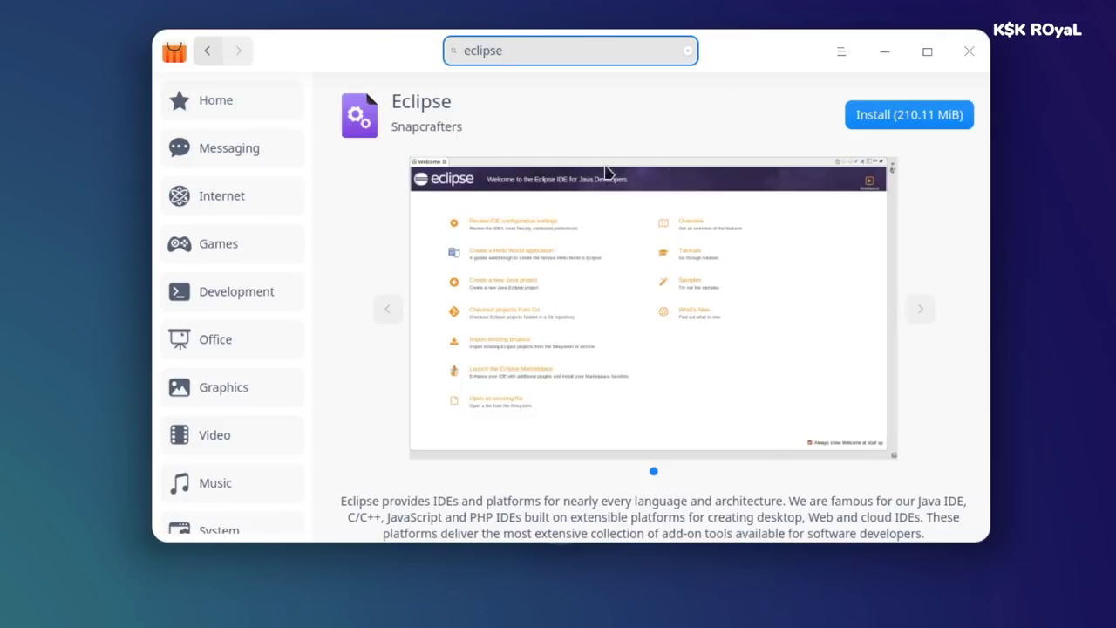
pyautogui.scroll(-2, 506, 233)
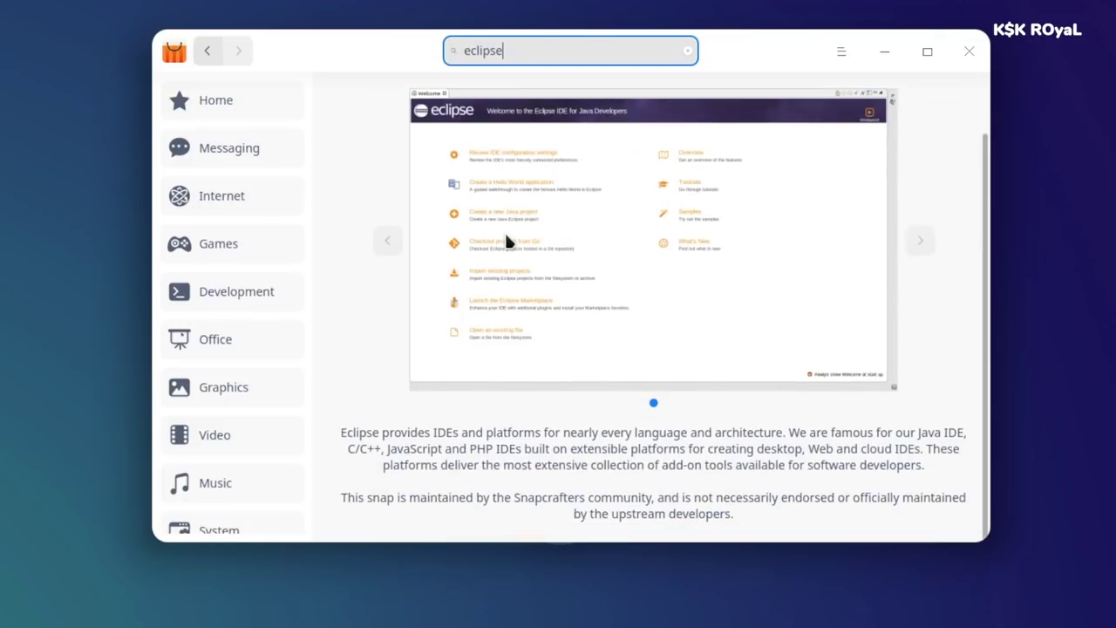
pyautogui.scroll(2, 633, 424)
pyautogui.click(920, 123)
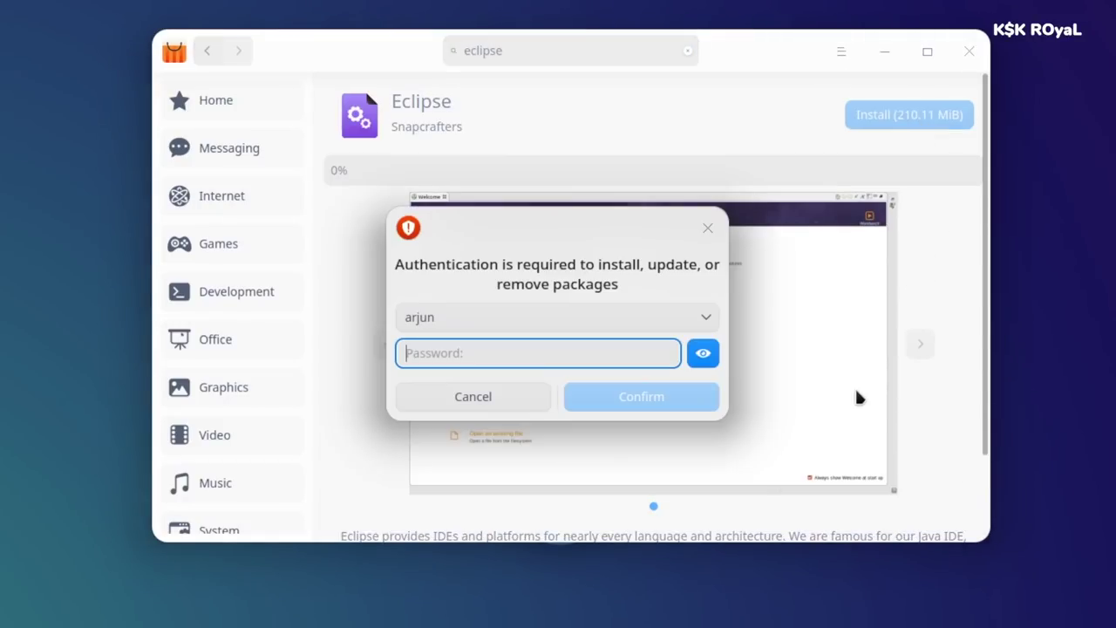
pyautogui.write('••••')
pyautogui.press('Return')
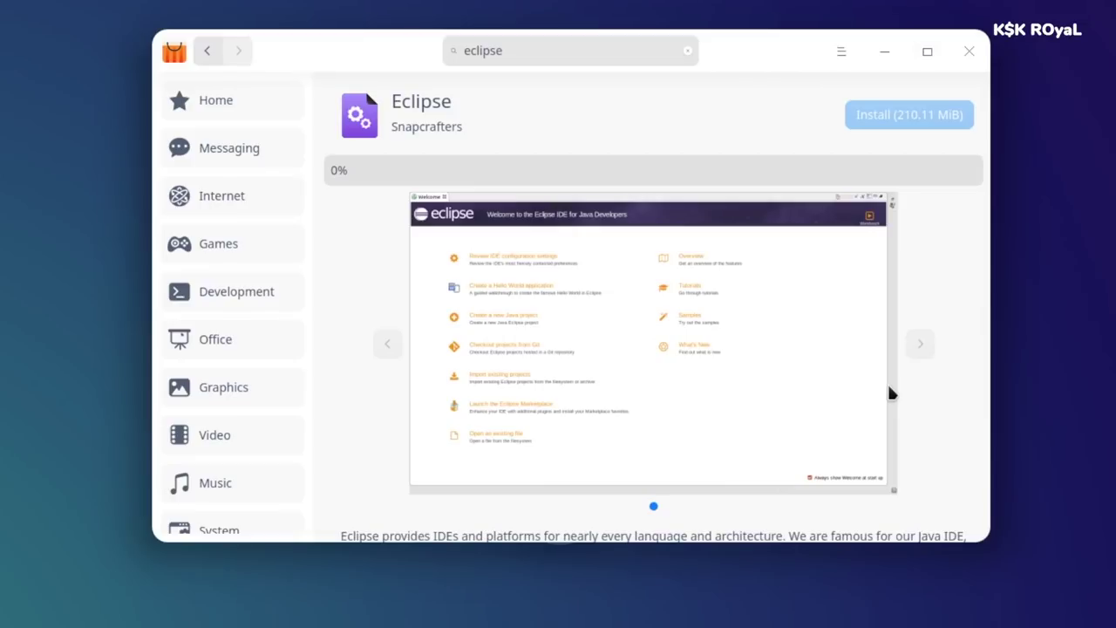
pyautogui.click(645, 371)
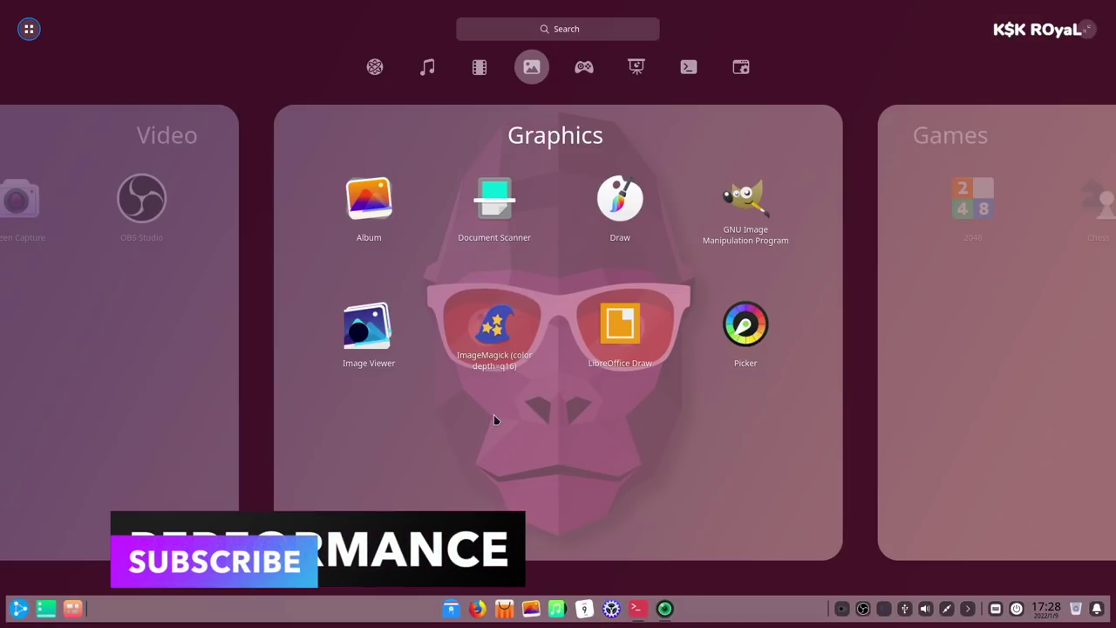
# - Launch LibreOffice from the full-screen Launcher
pyautogui.scroll(-3, 494, 414)
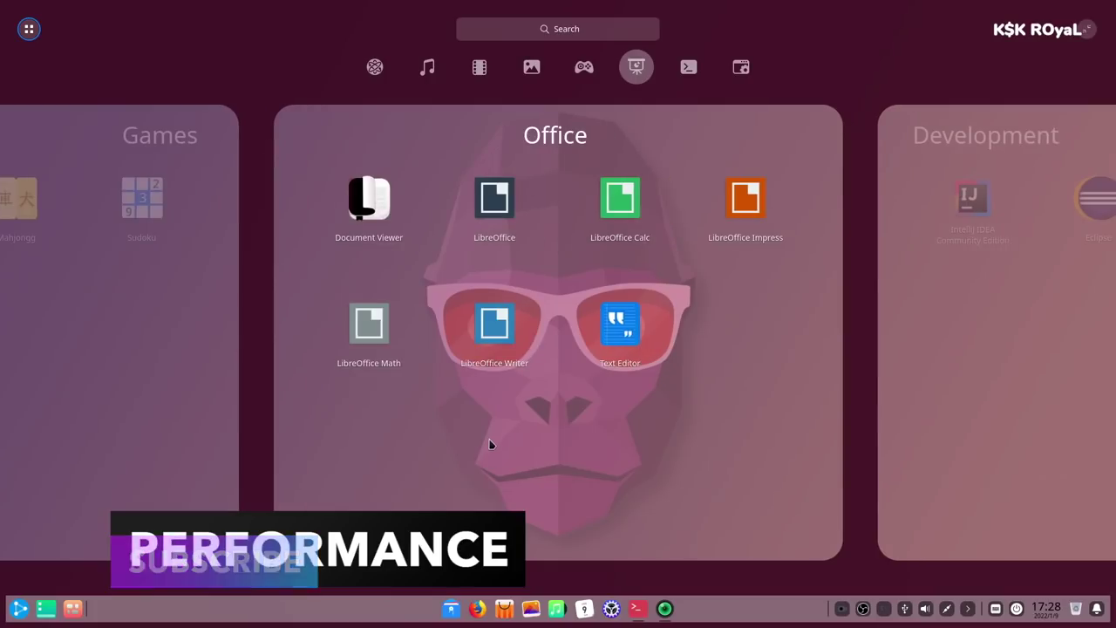
pyautogui.scroll(1, 486, 441)
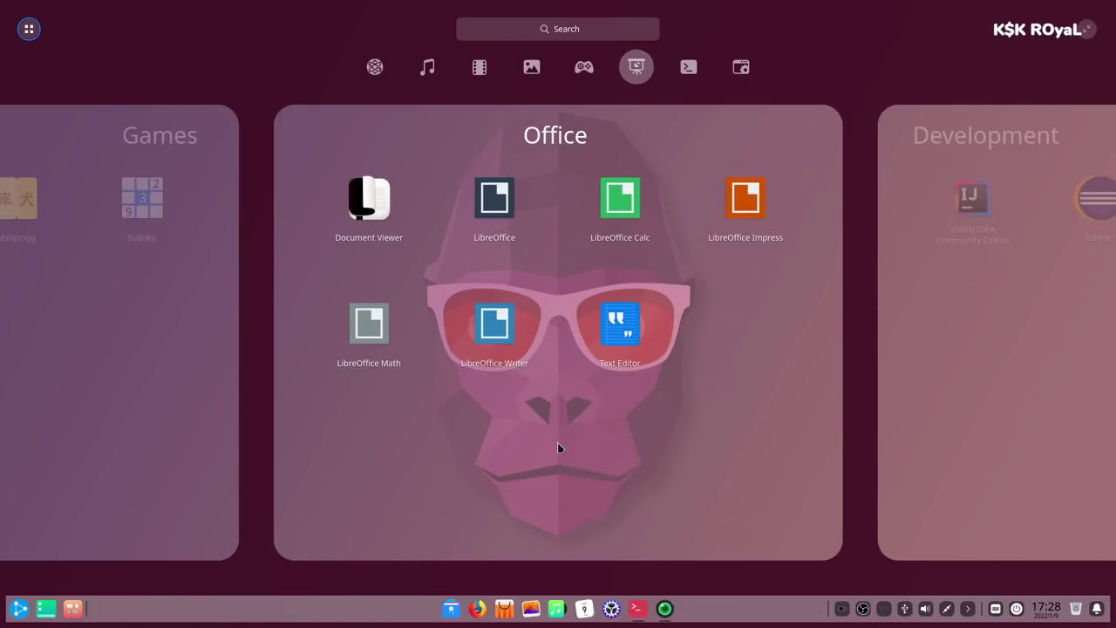
pyautogui.click(494, 205)
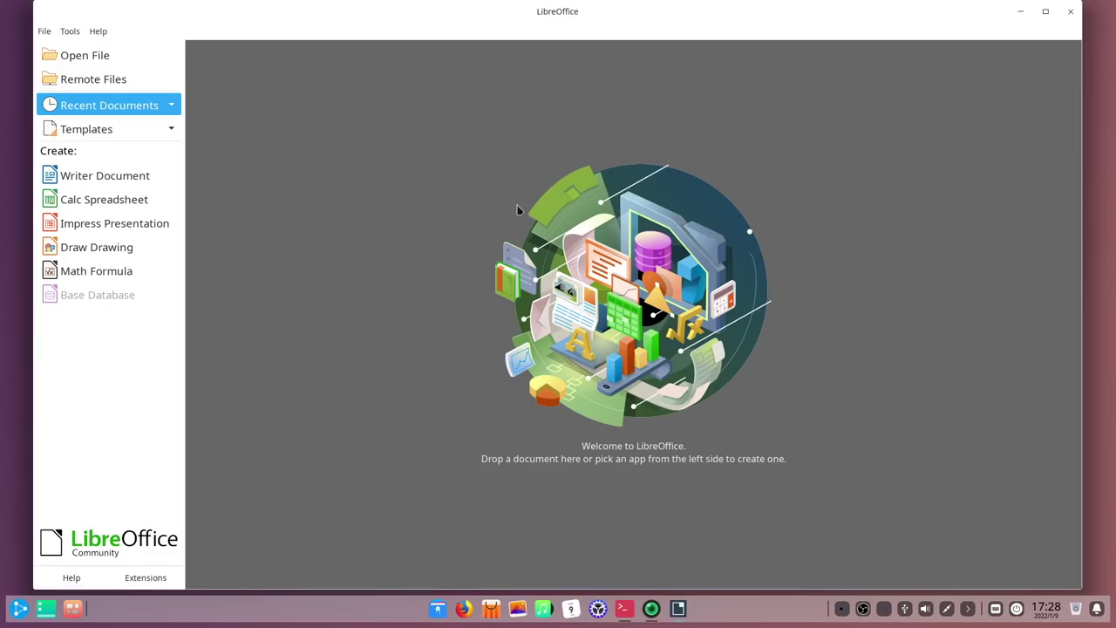
# - Launch Album and Document Scanner, then show the all-windows overview with Super+W
pyautogui.click(20, 609)
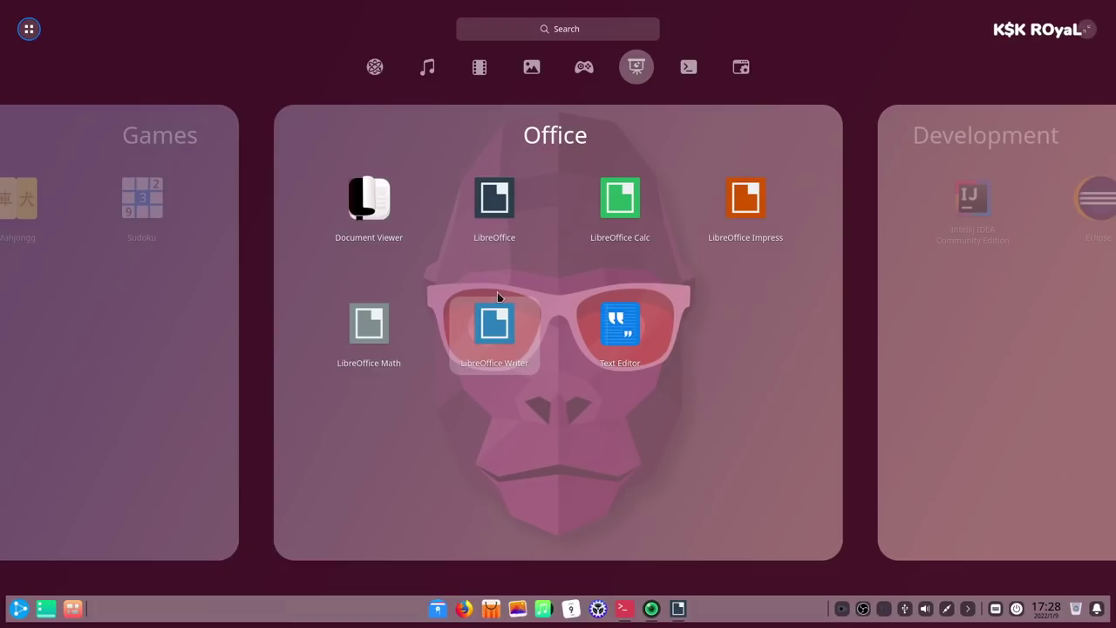
pyautogui.scroll(1, 495, 307)
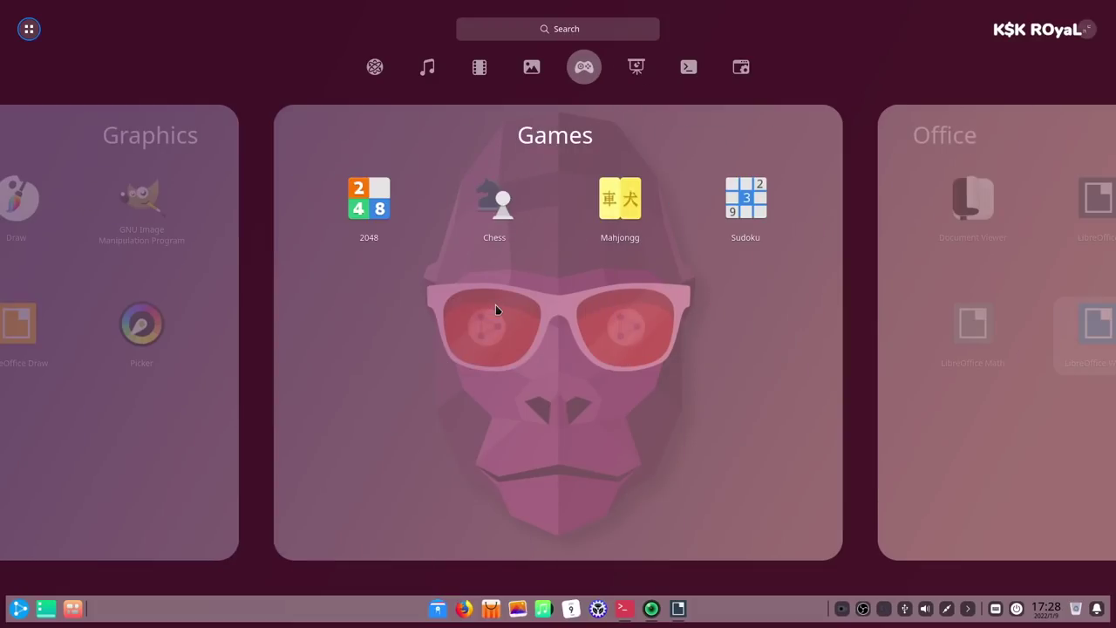
pyautogui.scroll(1, 410, 262)
pyautogui.click(374, 212)
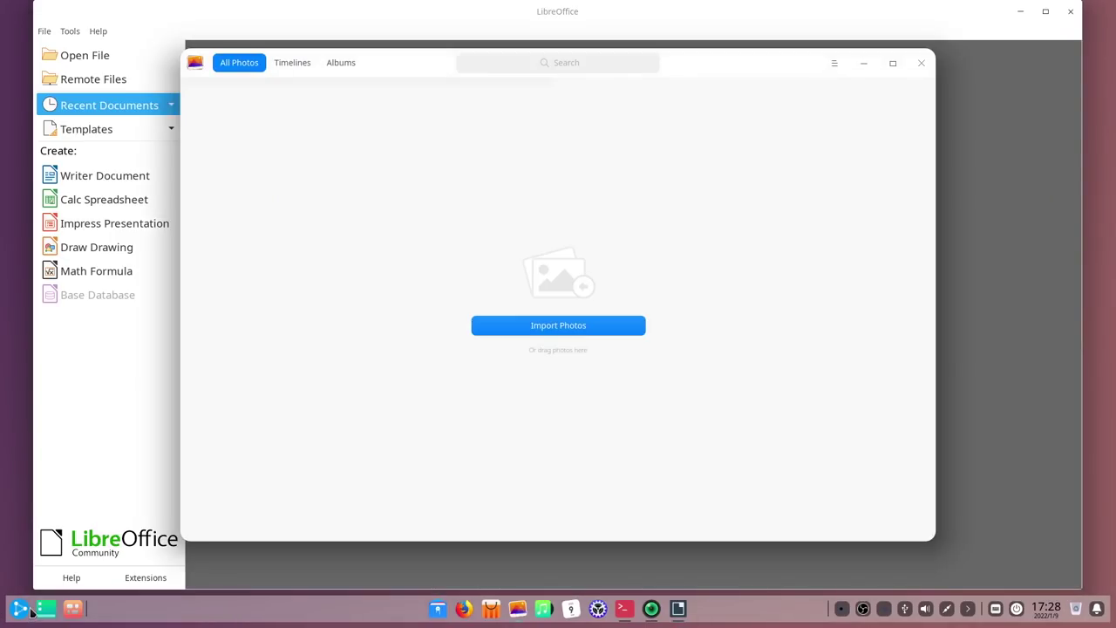
pyautogui.click(26, 611)
pyautogui.click(451, 246)
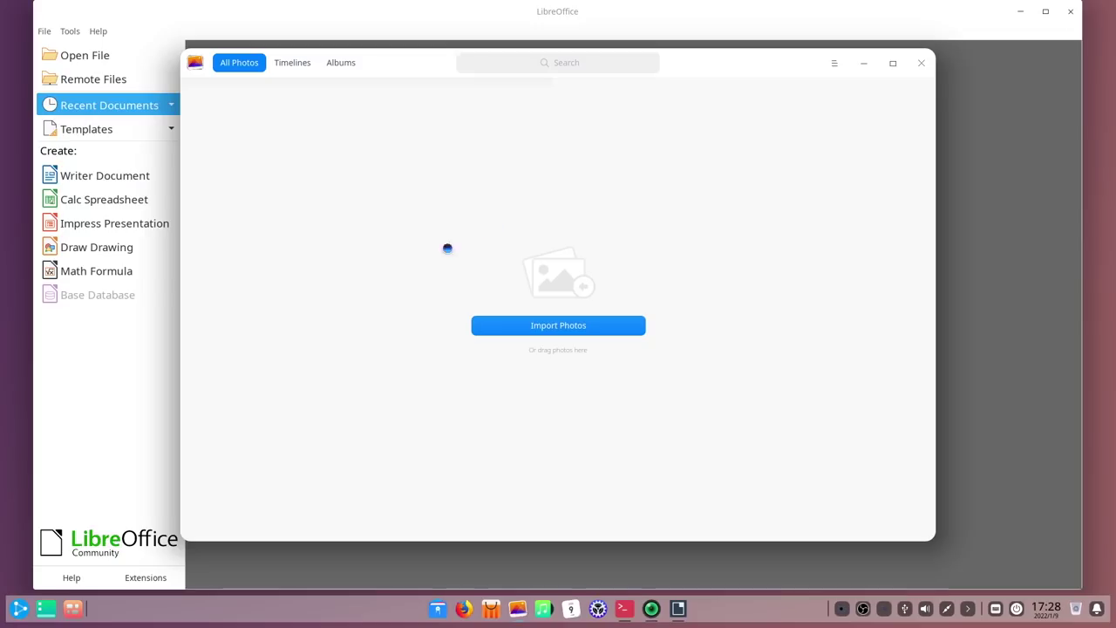
pyautogui.click(20, 611)
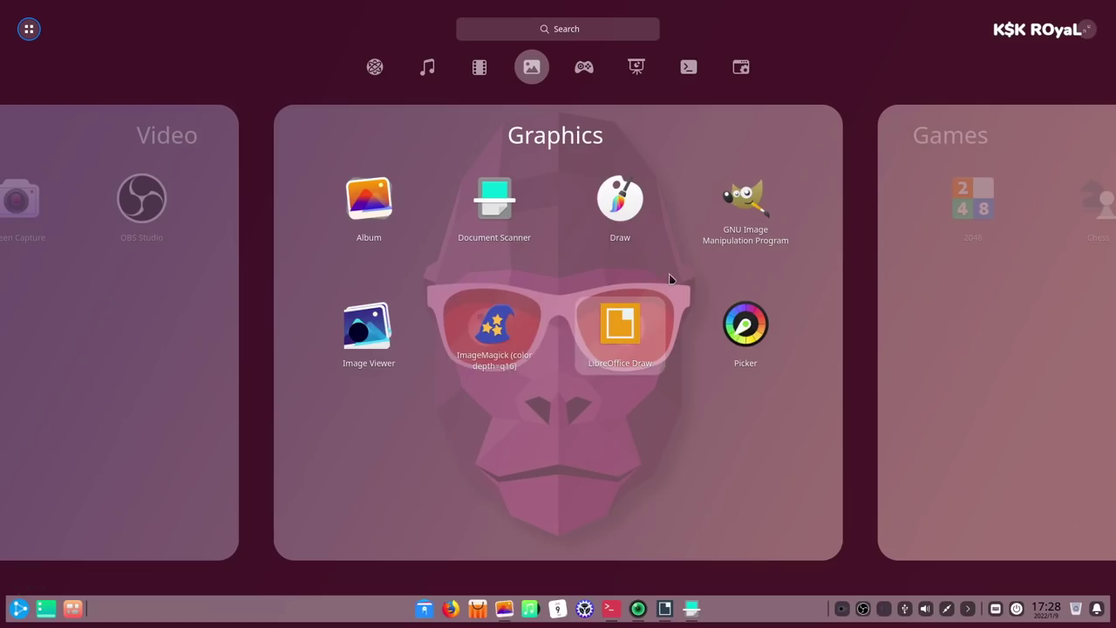
pyautogui.press('super+w')
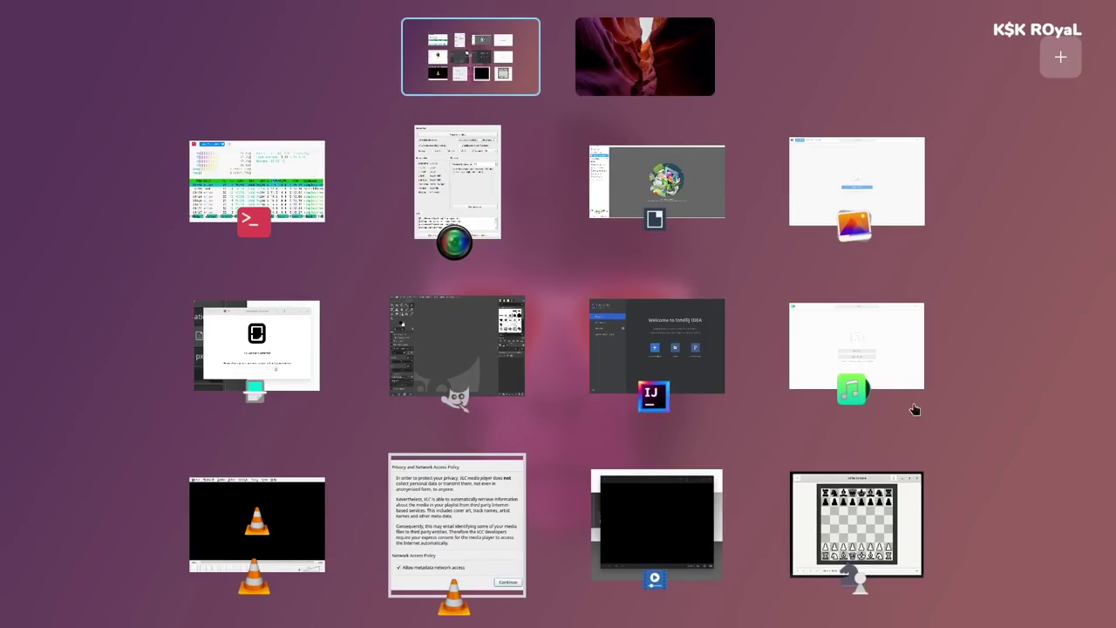
# - Bring the htop terminal to the front from the window overview, after minimising and restoring the store
pyautogui.click(246, 173)
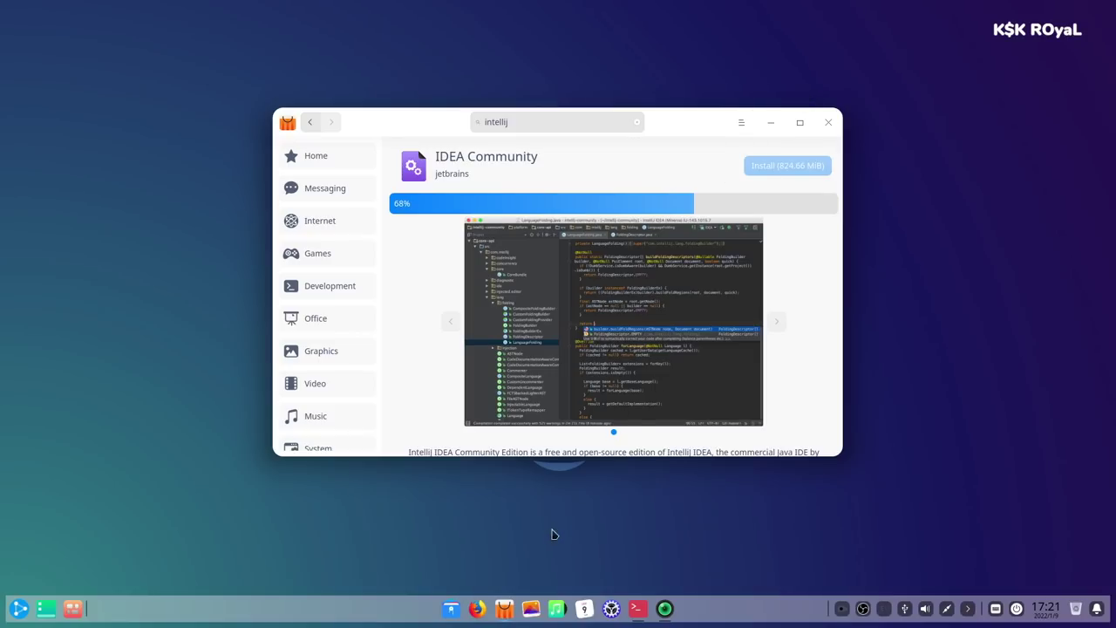
pyautogui.click(507, 616)
pyautogui.click(506, 616)
pyautogui.press('super+w')
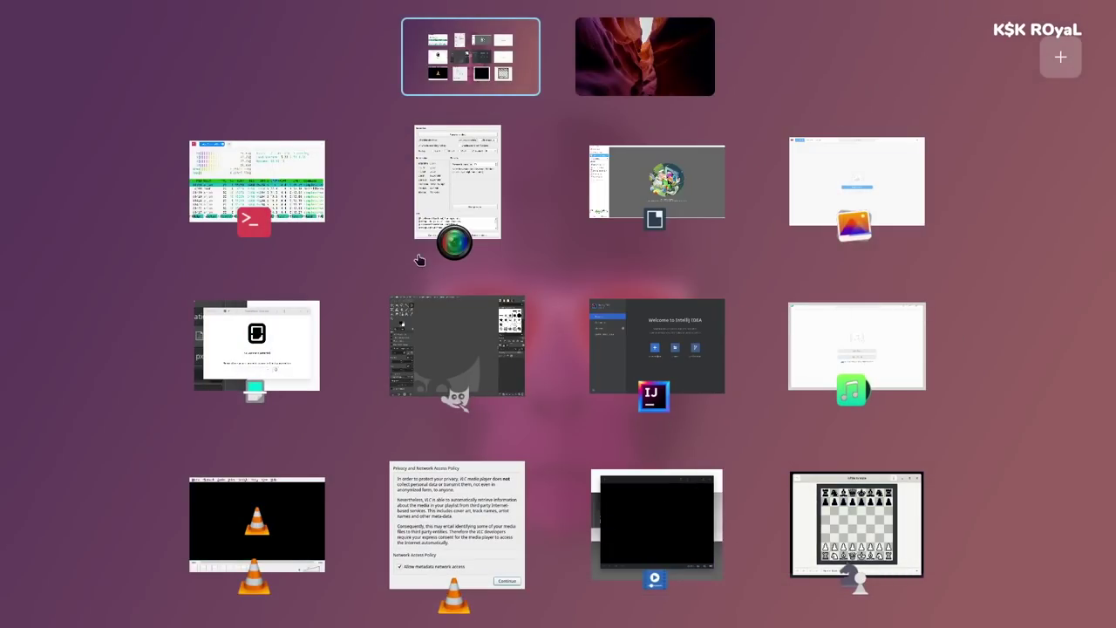
pyautogui.click(257, 180)
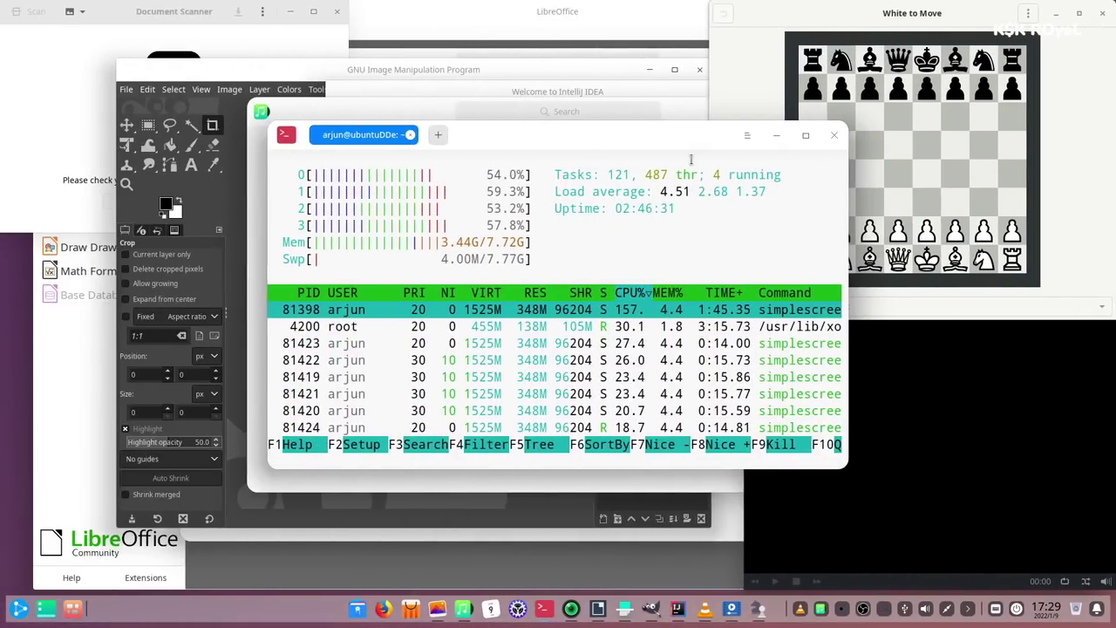
# - Glance at the neighbouring workspace and return, then close the htop terminal window
pyautogui.press('super+Right')
pyautogui.press('super+Left')
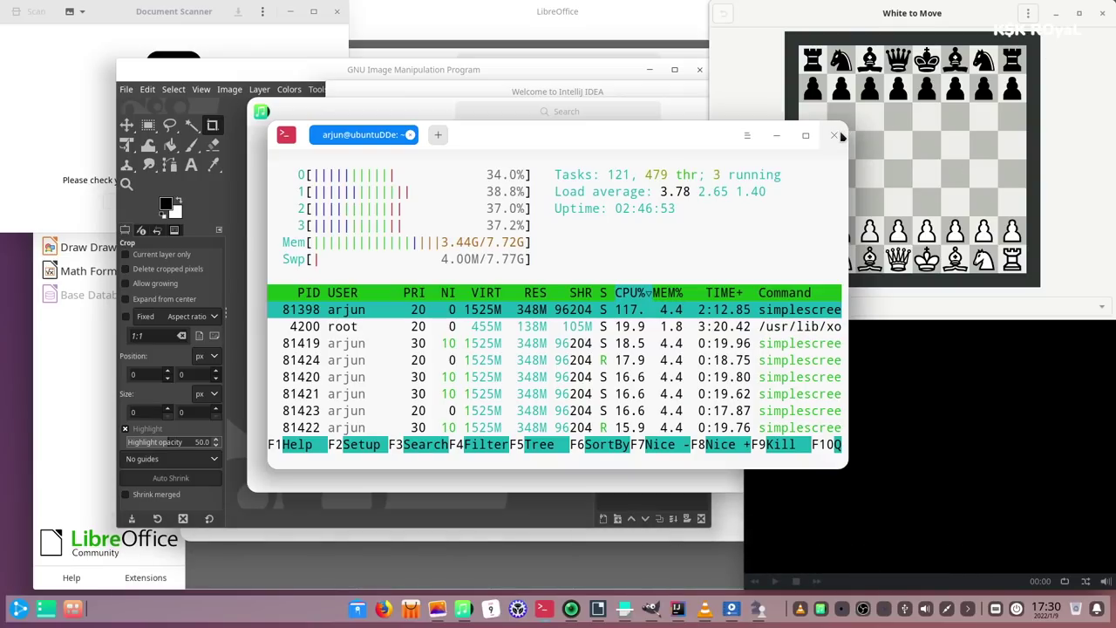
pyautogui.click(835, 136)
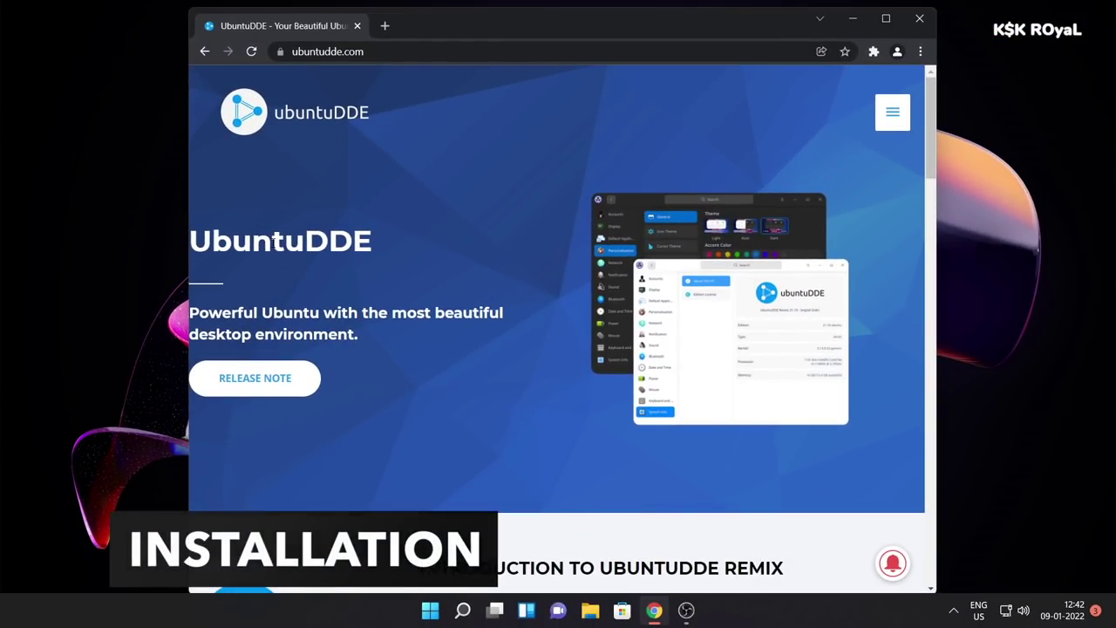
# - Scroll down the ubuntudde.com home page and go to its Download page, dismissing the ad
pyautogui.doubleClick(293, 246)
pyautogui.scroll(-2, 553, 424)
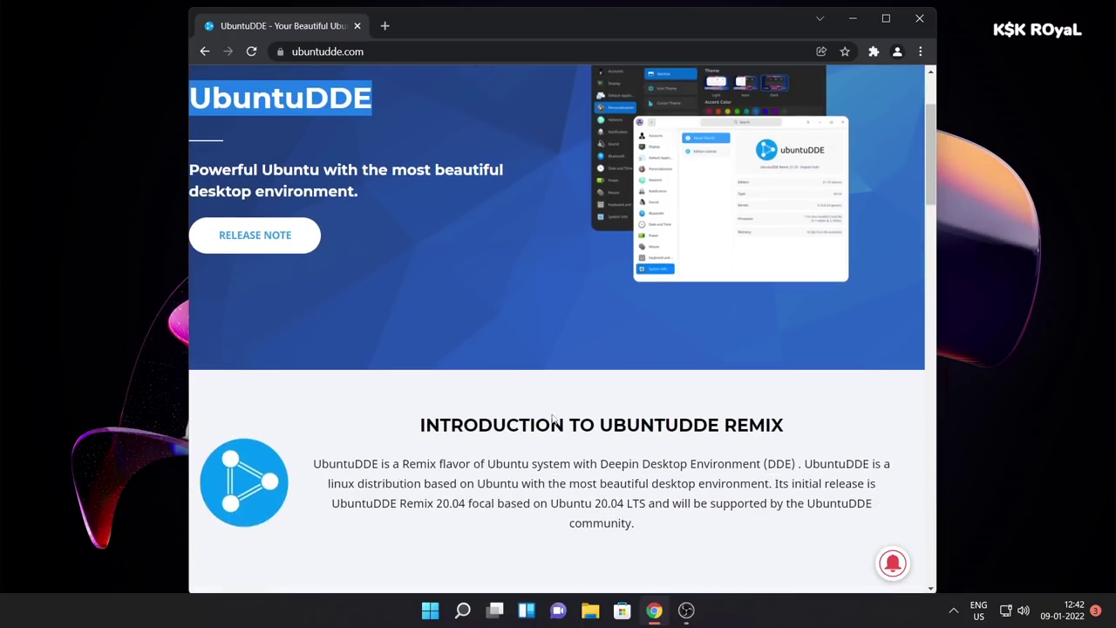
pyautogui.scroll(-5, 558, 439)
pyautogui.scroll(-6, 560, 439)
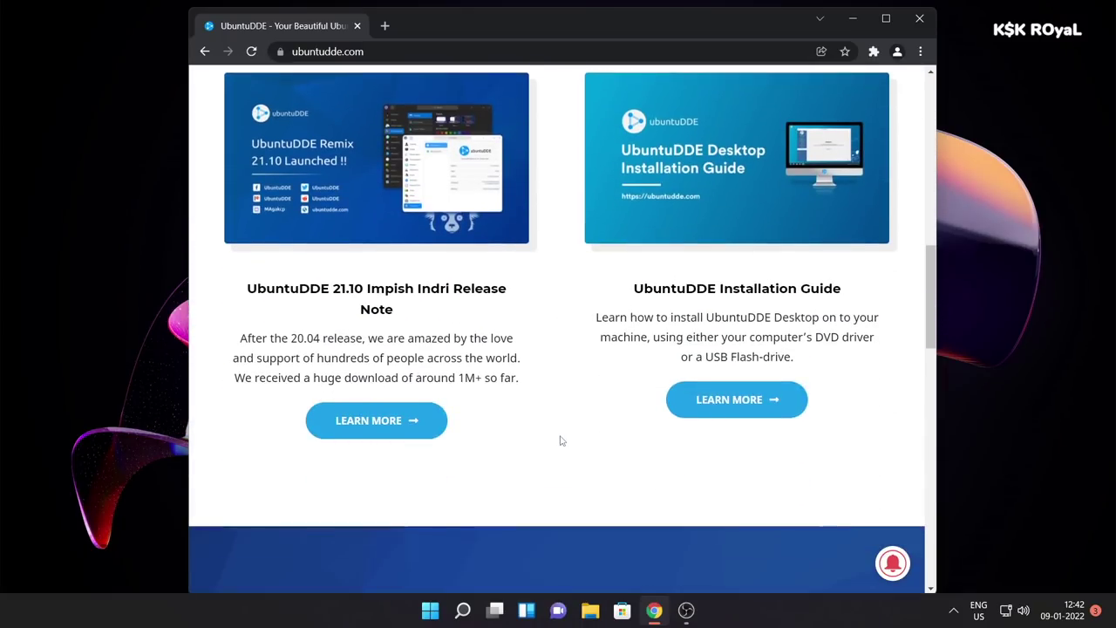
pyautogui.scroll(-1, 560, 439)
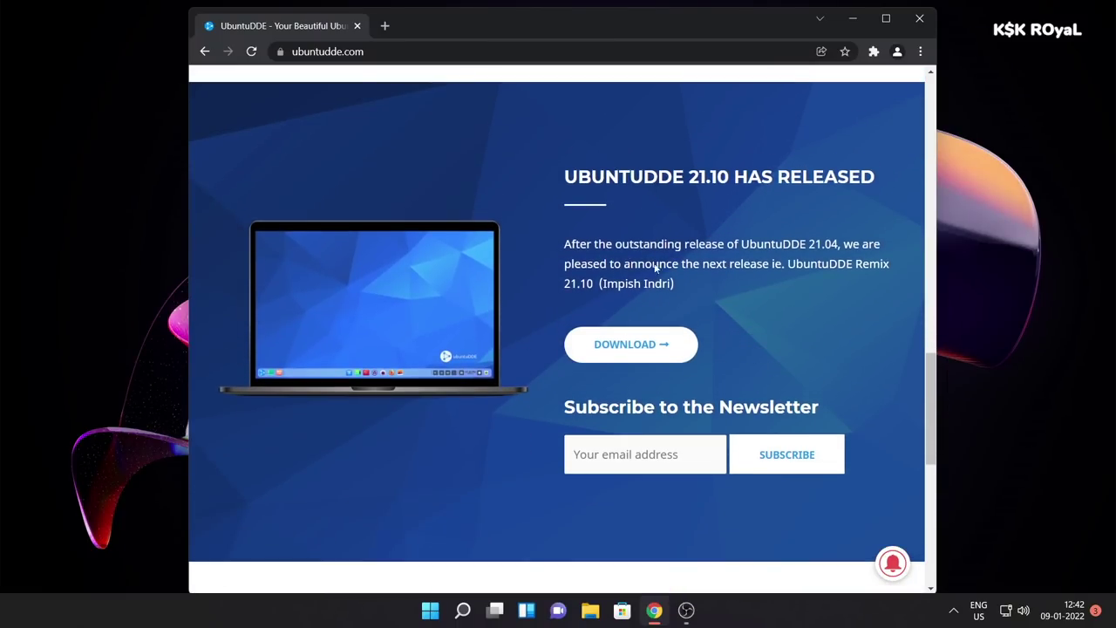
pyautogui.click(650, 345)
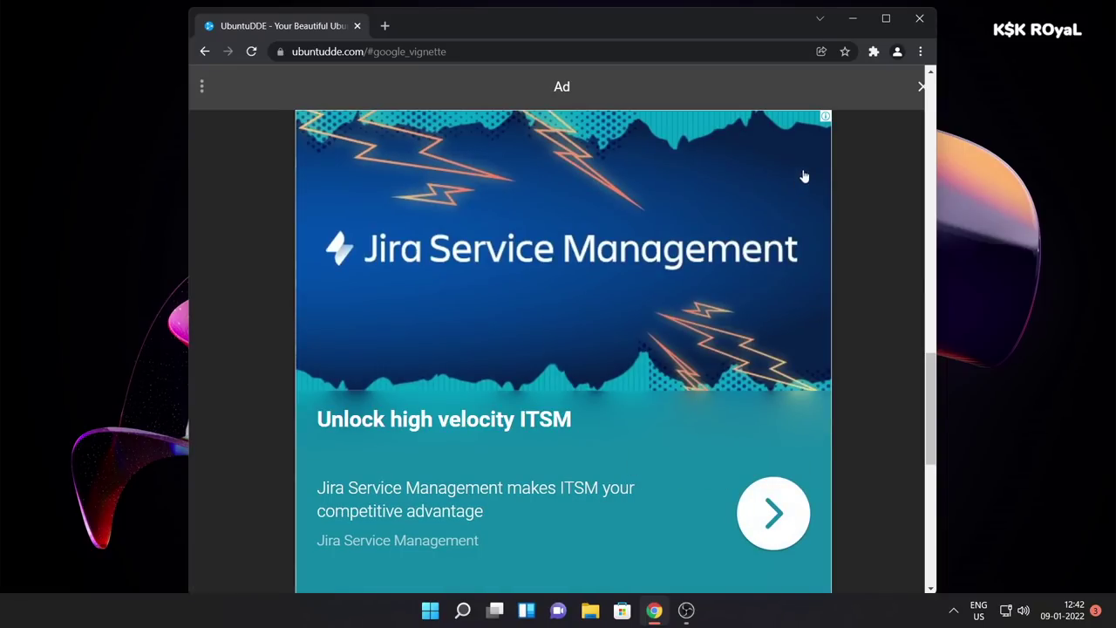
pyautogui.click(920, 88)
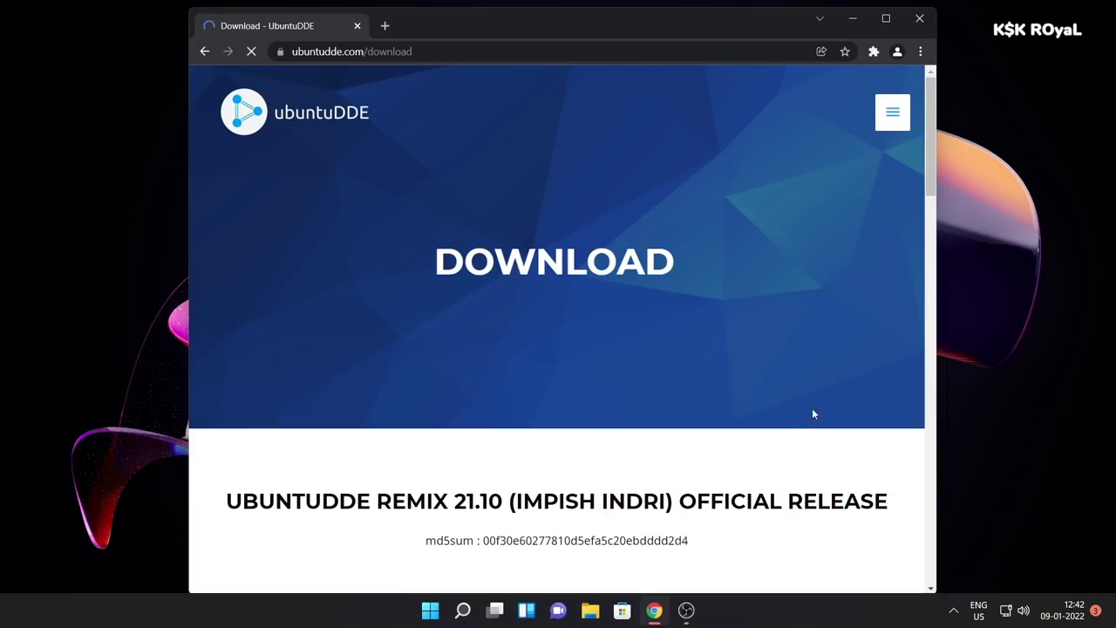
# - Scroll through the Download page's release list, starting at UbuntuDDE Remix 21.10
pyautogui.scroll(-1, 812, 408)
pyautogui.scroll(-1, 797, 414)
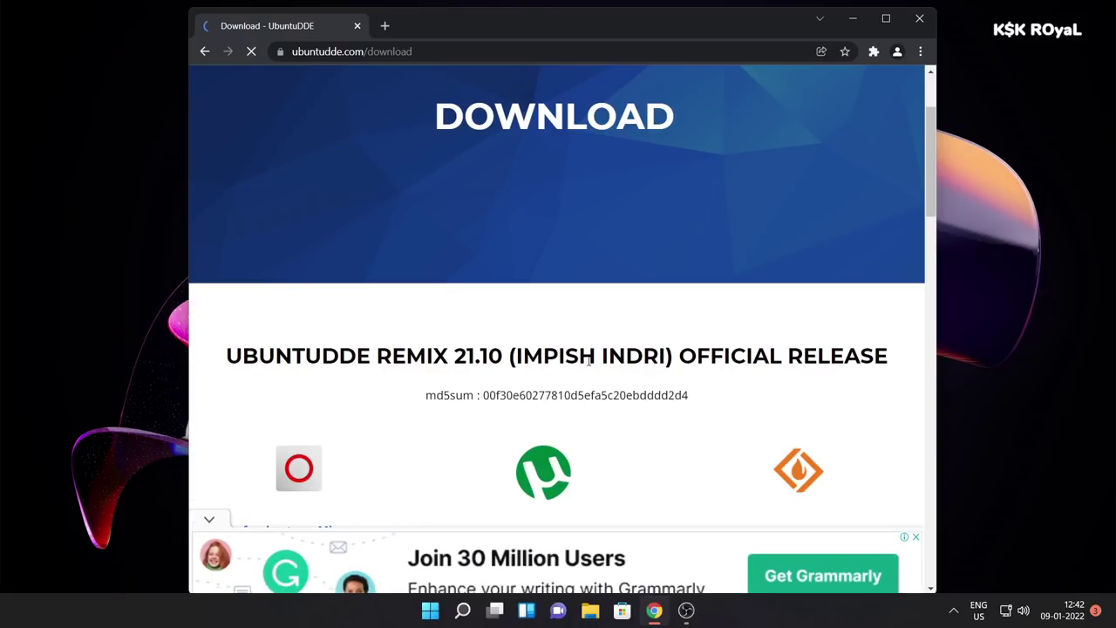
pyautogui.tripleClick(521, 352)
pyautogui.scroll(-2, 521, 355)
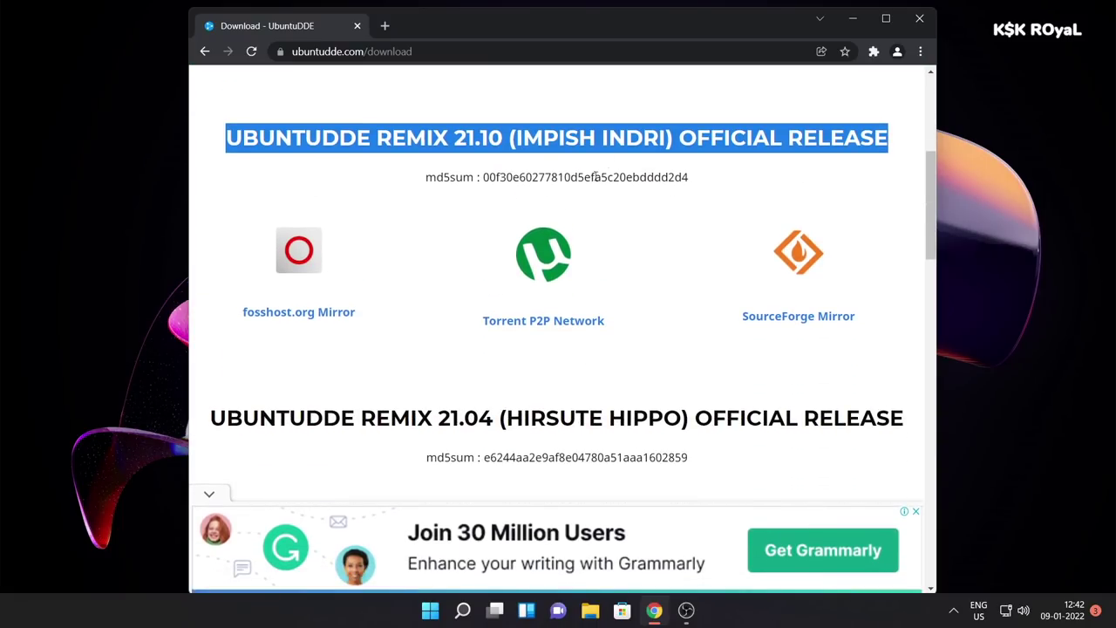
pyautogui.scroll(-5, 718, 323)
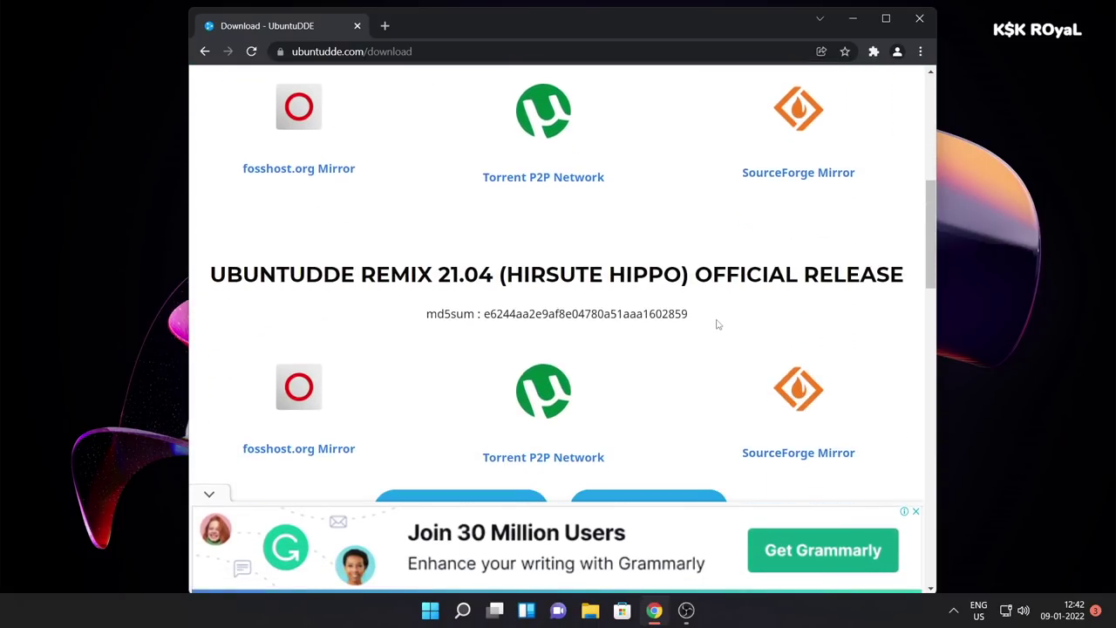
pyautogui.scroll(-4, 638, 364)
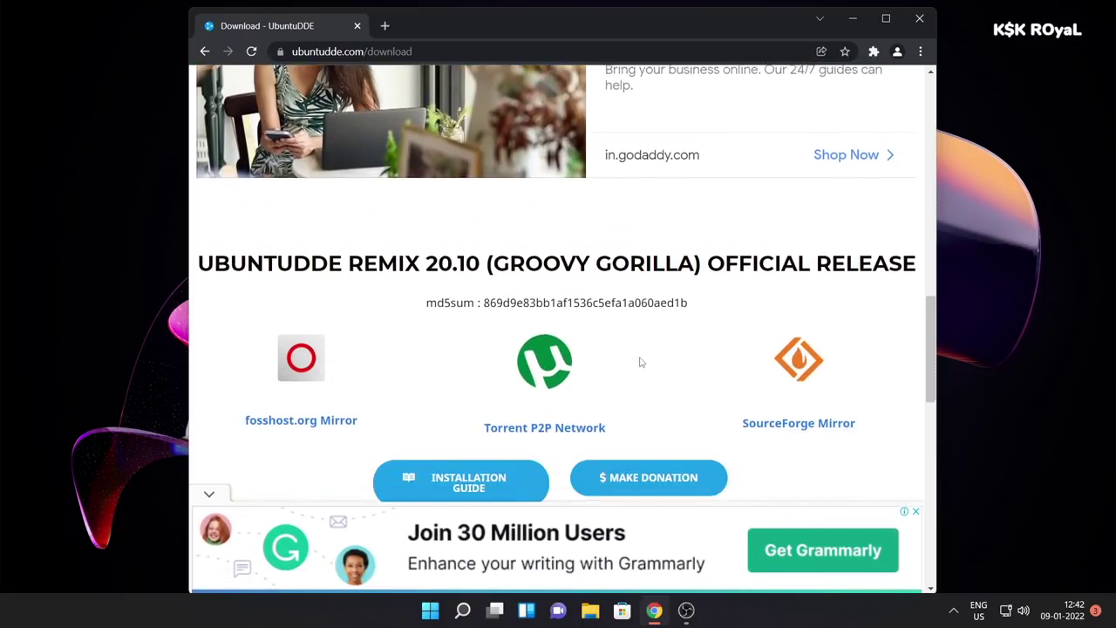
pyautogui.scroll(-3, 641, 398)
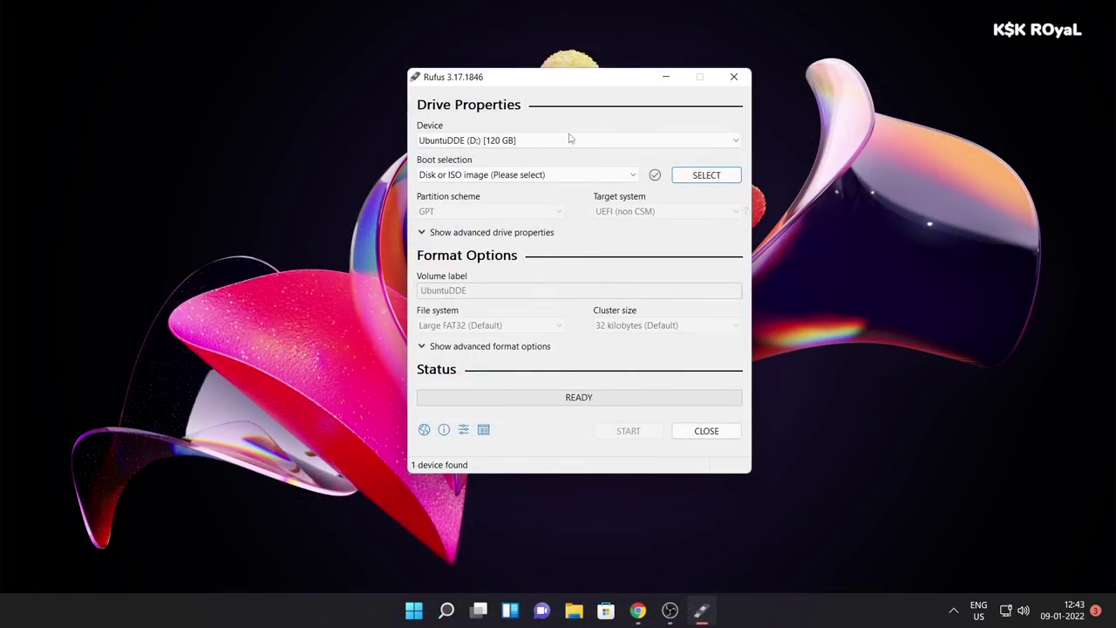
# - Target the UbuntuDDE (D:) drive and load ubuntudde-21.10-amd64-desktop.iso from the Desktop
pyautogui.click(570, 140)
pyautogui.click(535, 153)
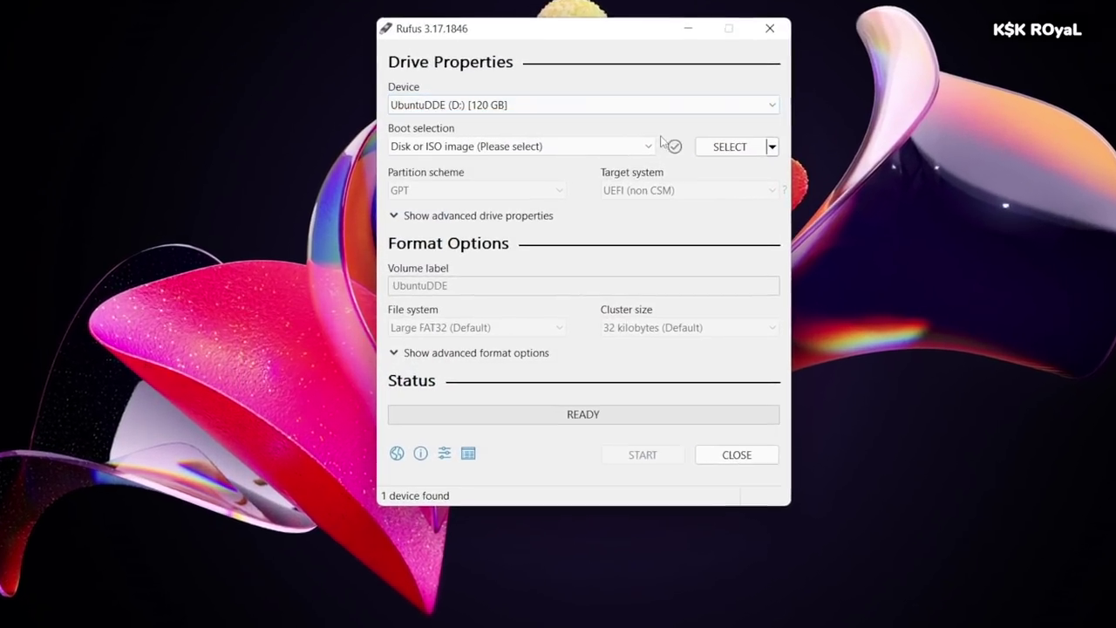
pyautogui.click(702, 174)
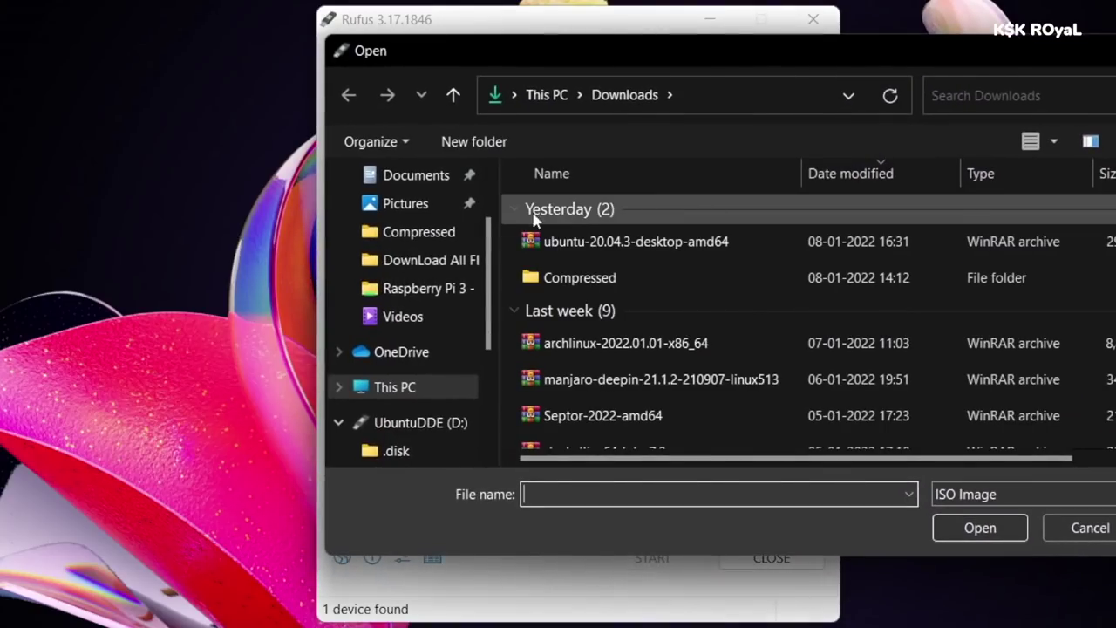
pyautogui.scroll(3, 438, 209)
pyautogui.click(439, 210)
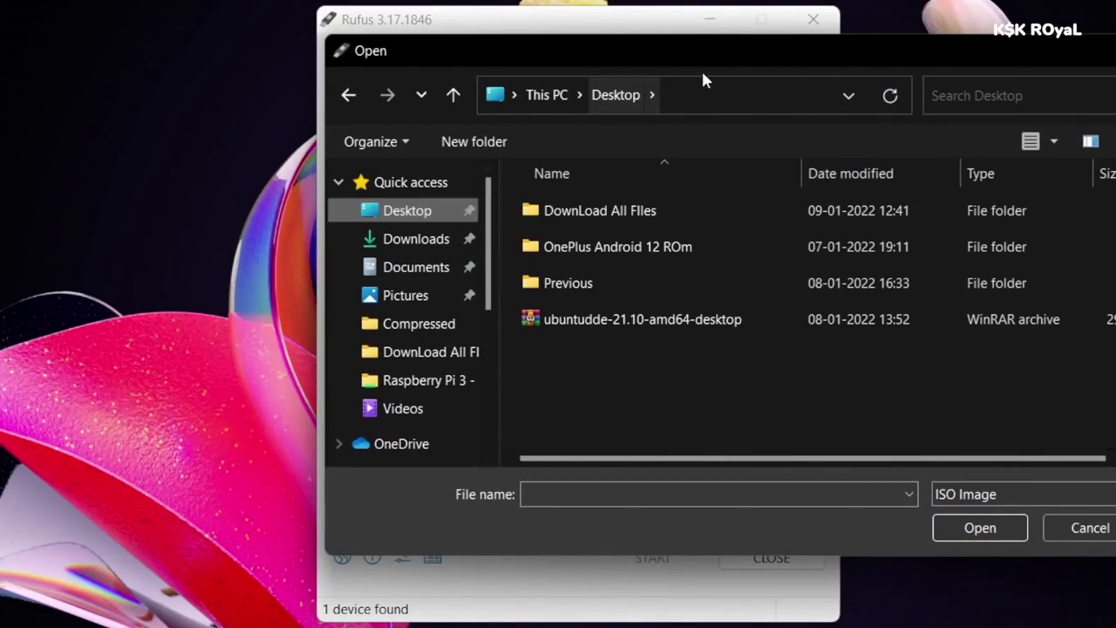
pyautogui.moveTo(717, 59); pyautogui.dragTo(579, 76)
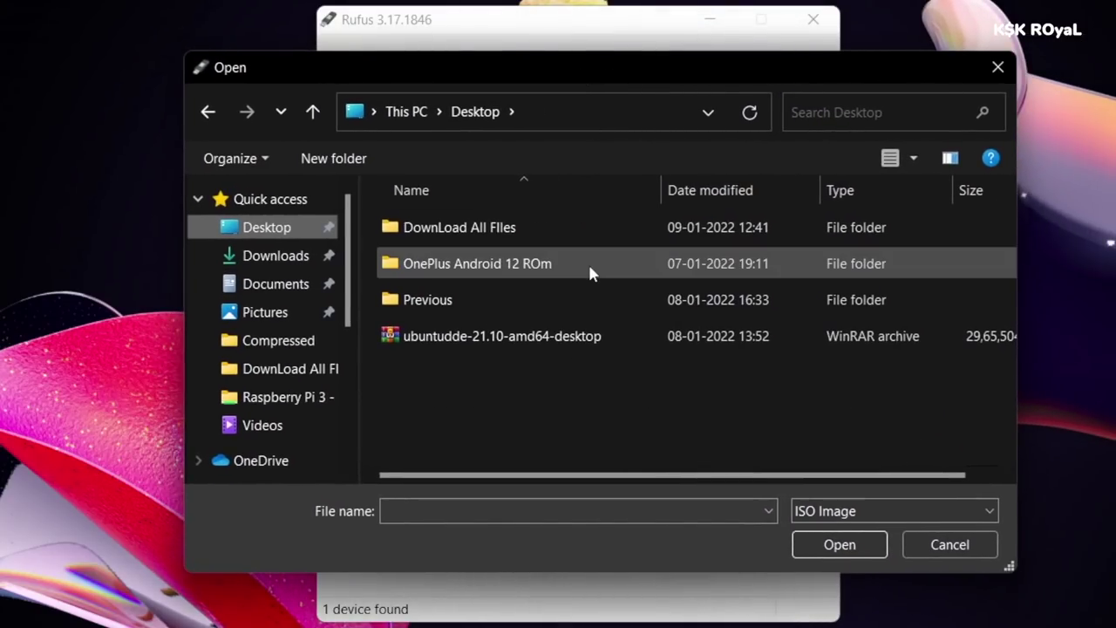
pyautogui.click(503, 338)
pyautogui.click(840, 544)
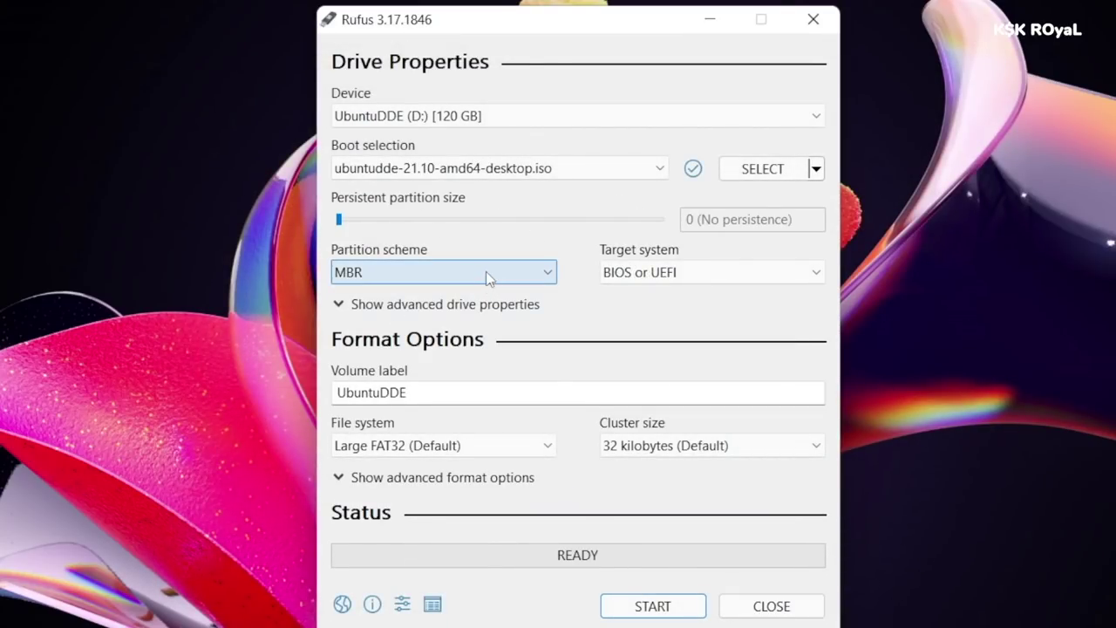
# - Set the partition scheme to GPT, keeping UEFI (non CSM) and the 32 kilobyte cluster size
pyautogui.click(486, 272)
pyautogui.click(428, 312)
pyautogui.click(665, 272)
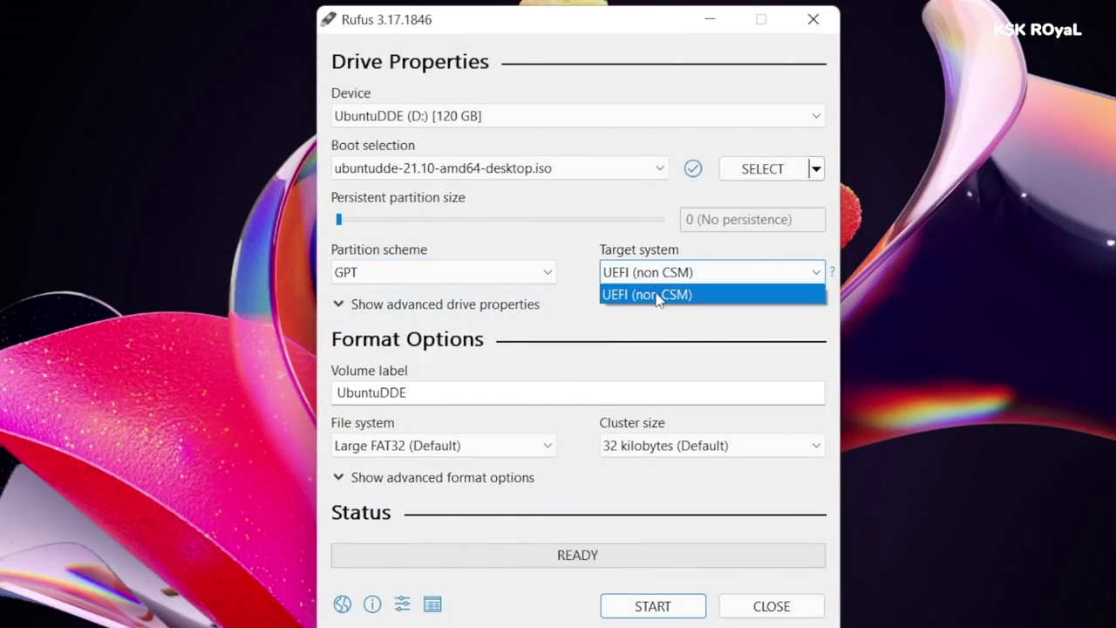
pyautogui.click(658, 294)
pyautogui.click(628, 445)
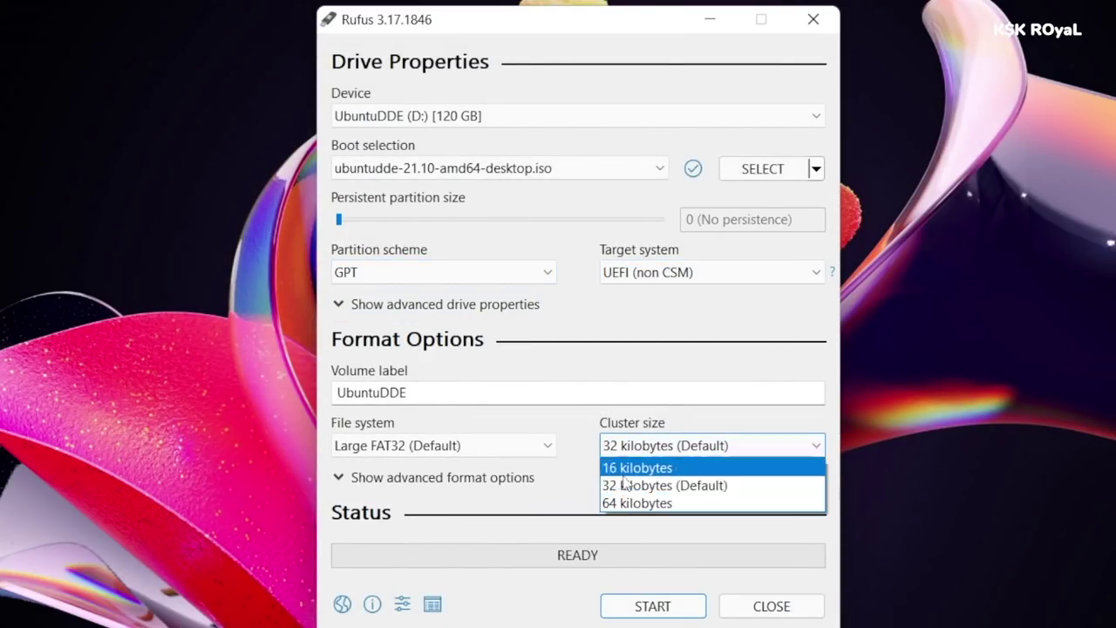
pyautogui.click(644, 484)
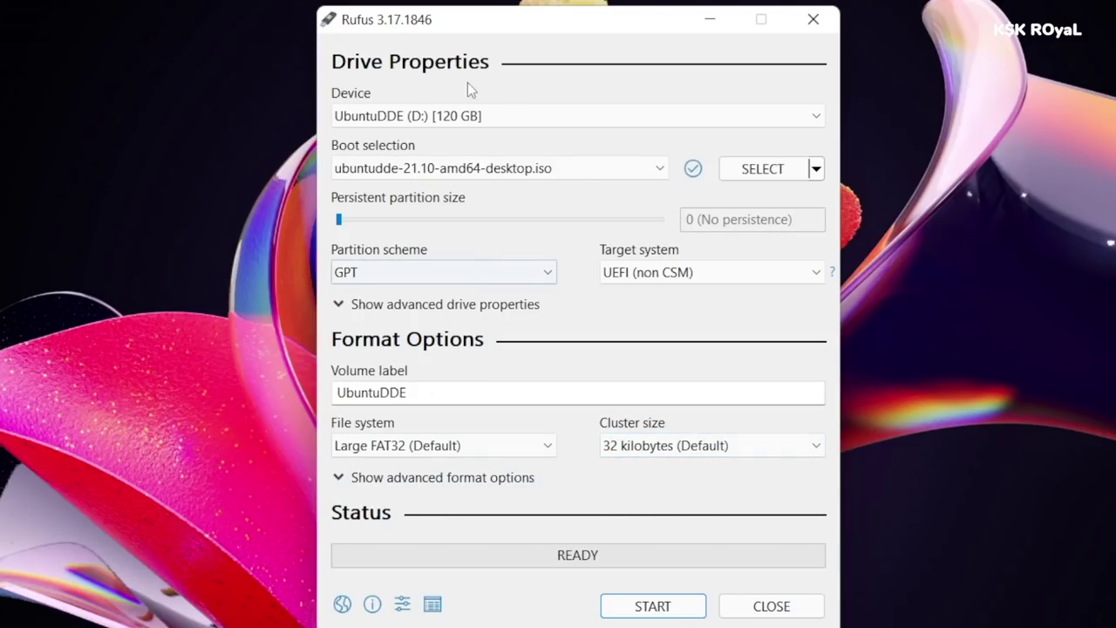
# - Write the image in ISO mode, accept erasing the drive, and close Rufus when done
pyautogui.click(652, 608)
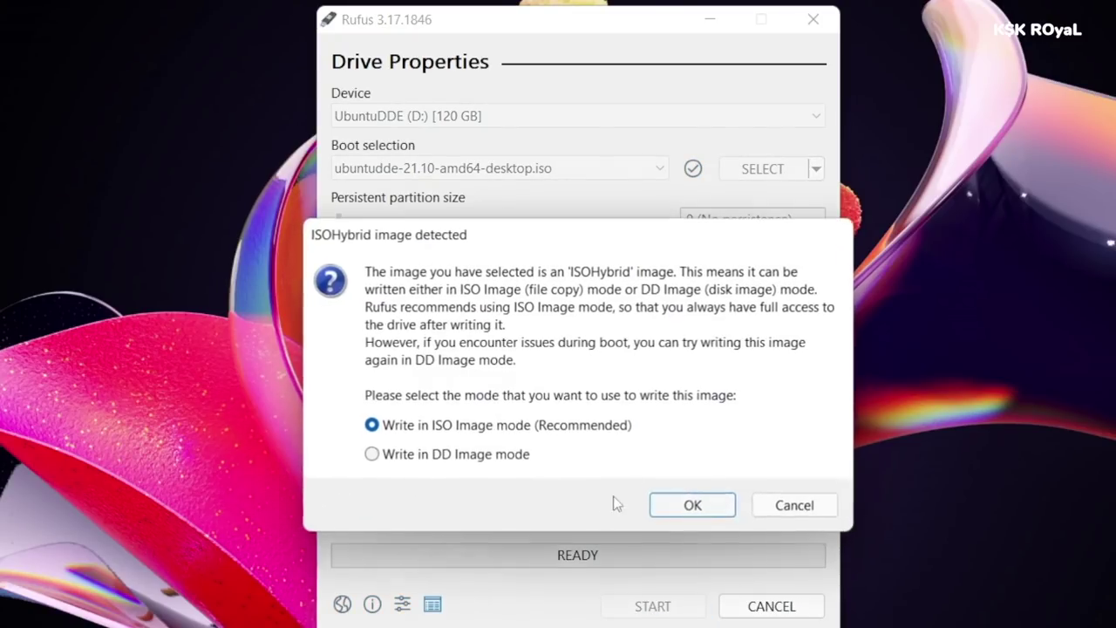
pyautogui.click(693, 513)
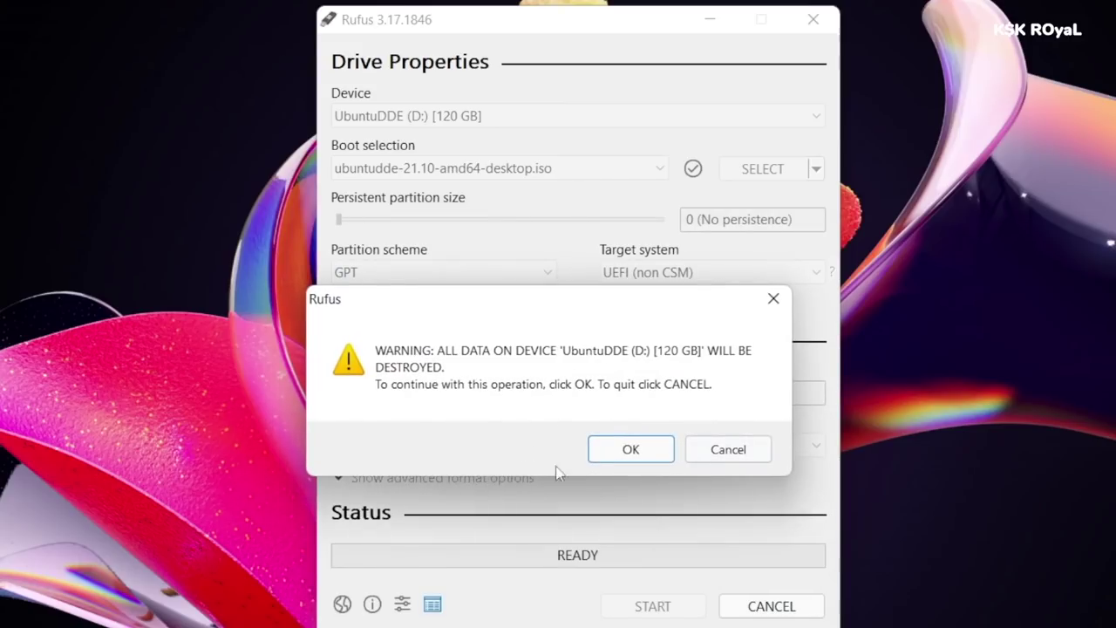
pyautogui.click(611, 450)
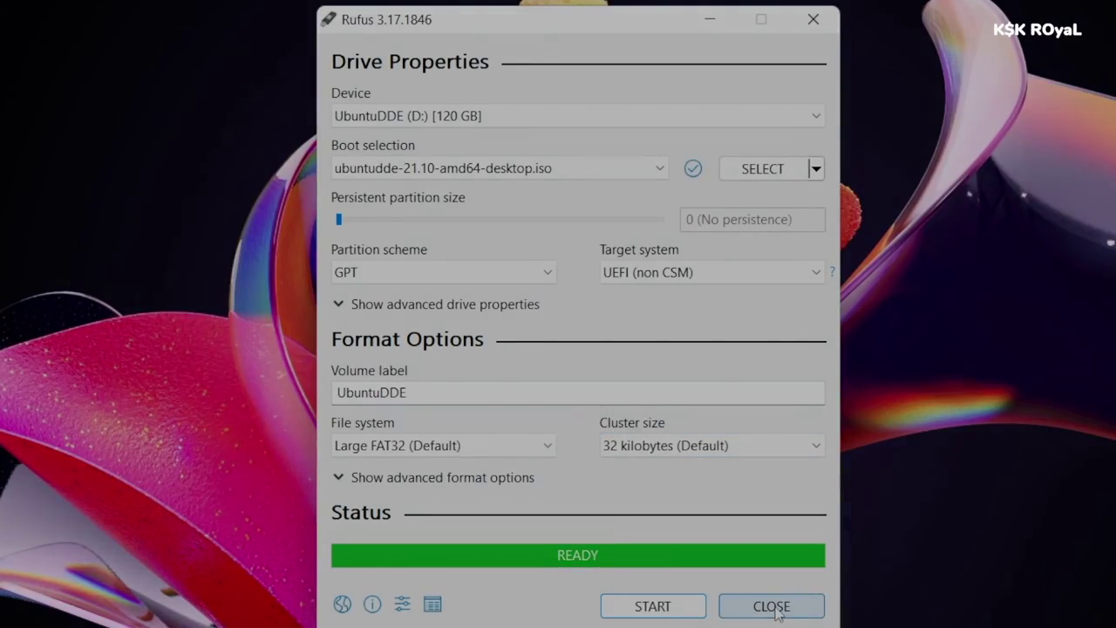
pyautogui.click(772, 607)
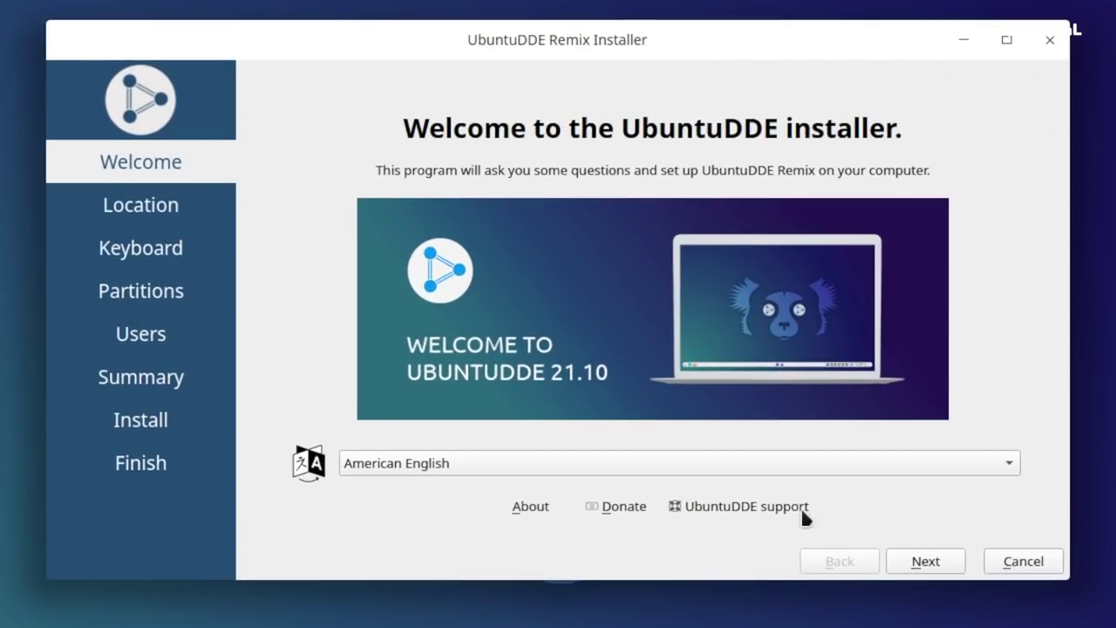
# - Keep American English and Asia/Kolkata, and choose the English (US) keyboard layout
pyautogui.click(940, 570)
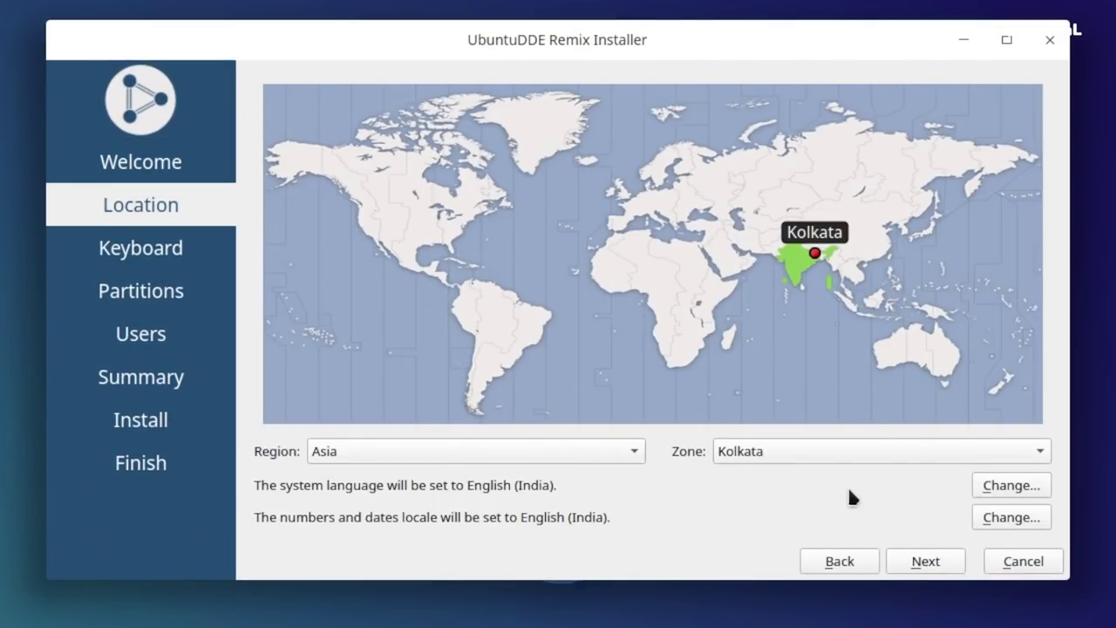
pyautogui.click(917, 560)
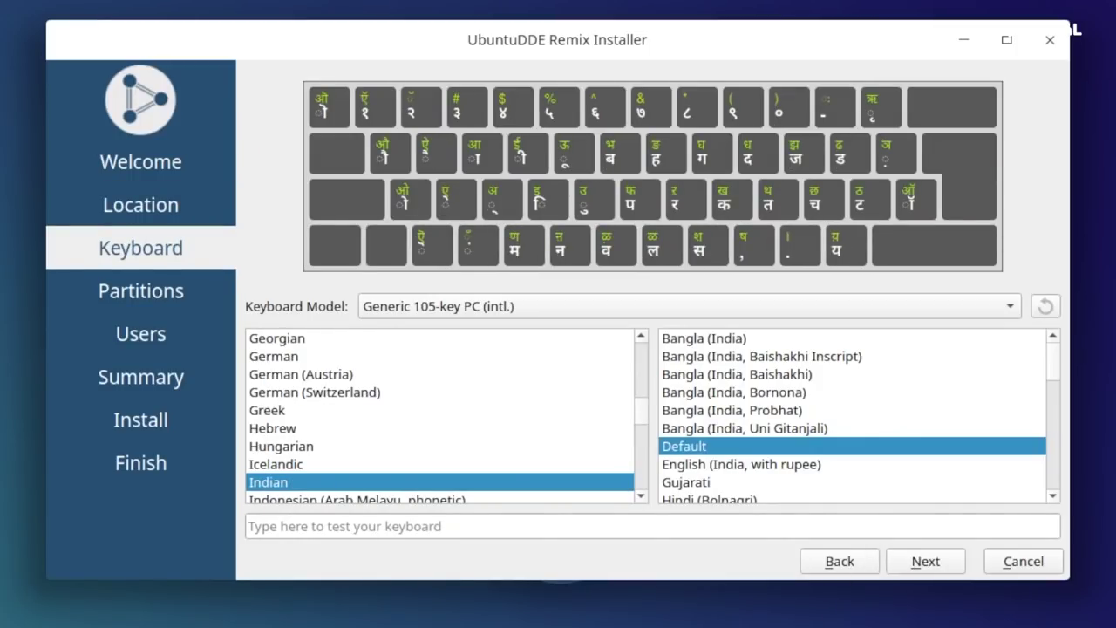
pyautogui.scroll(5, 453, 471)
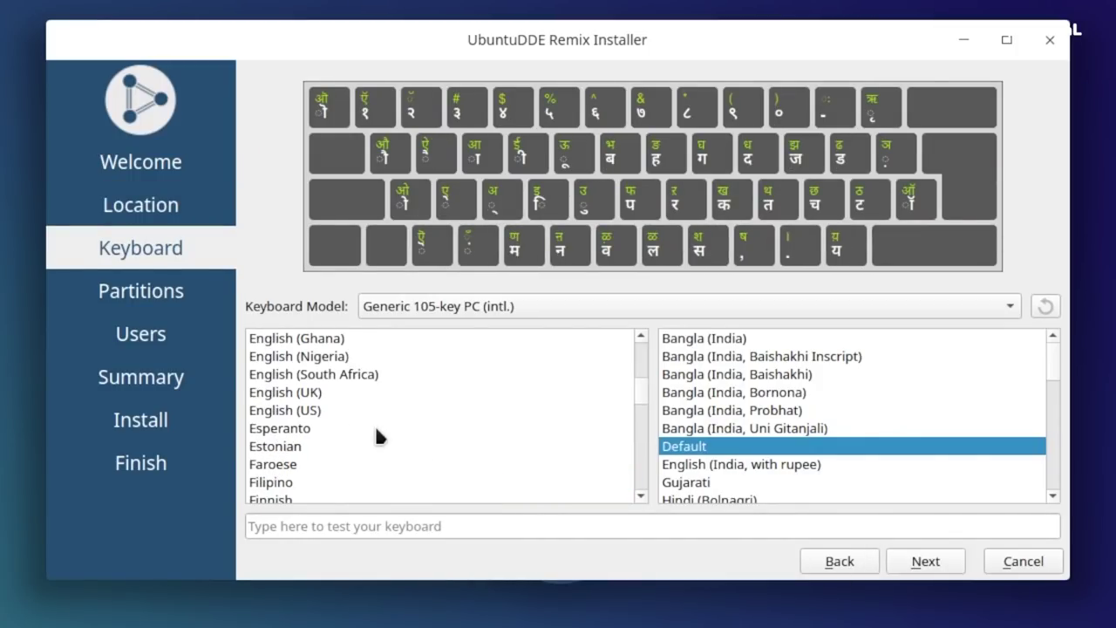
pyautogui.click(349, 410)
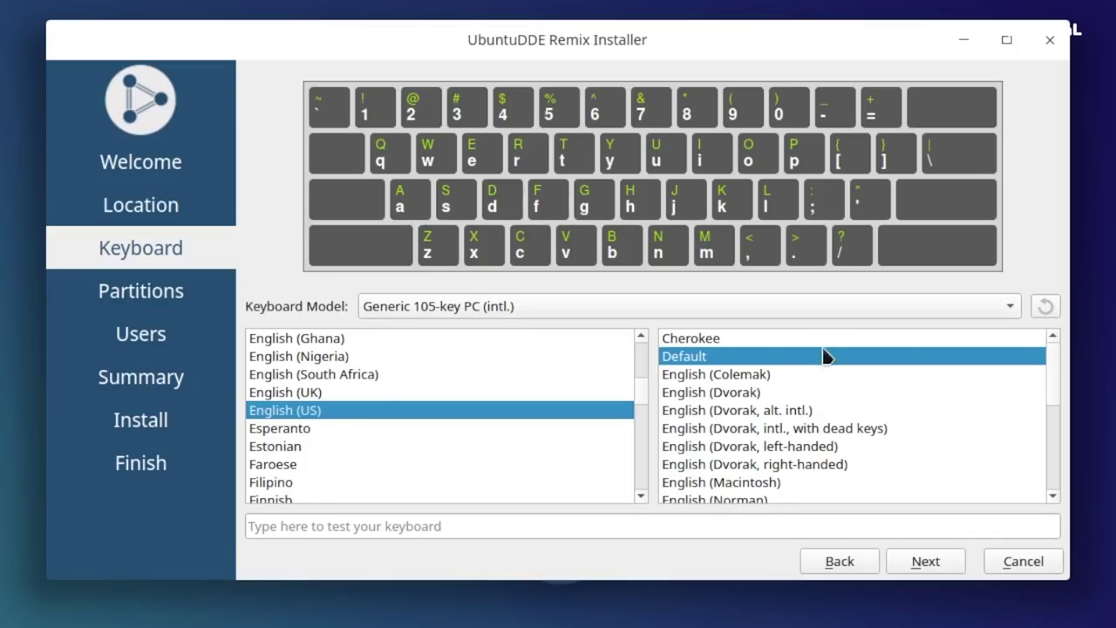
pyautogui.click(924, 562)
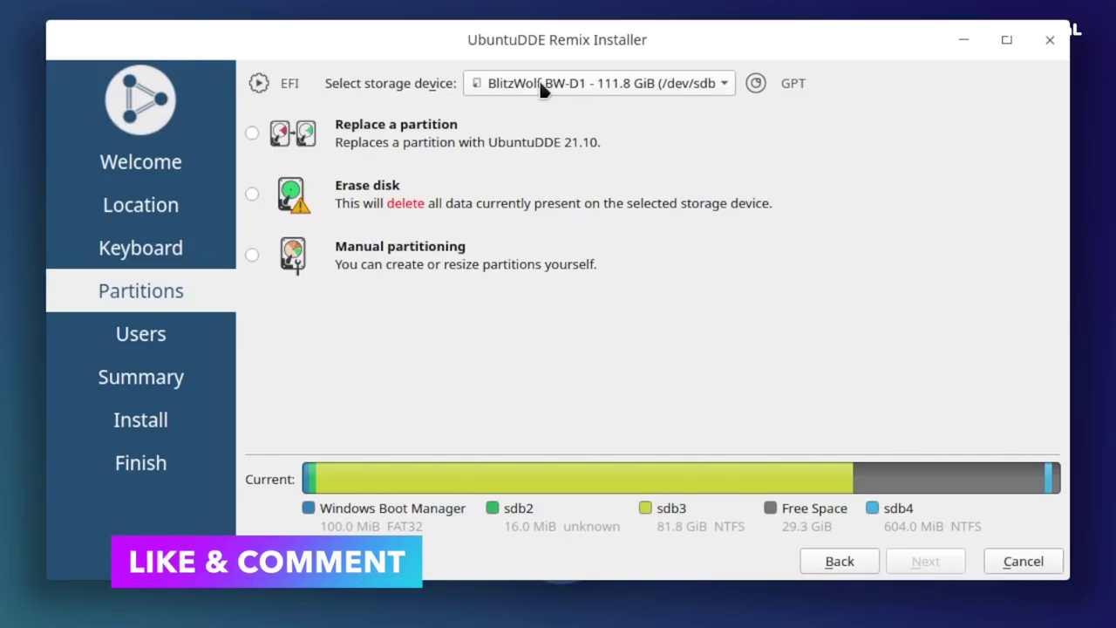
# - On the BlitzWolf BW-D1 disk, replace a partition using the 29.3 GiB free space
pyautogui.click(598, 88)
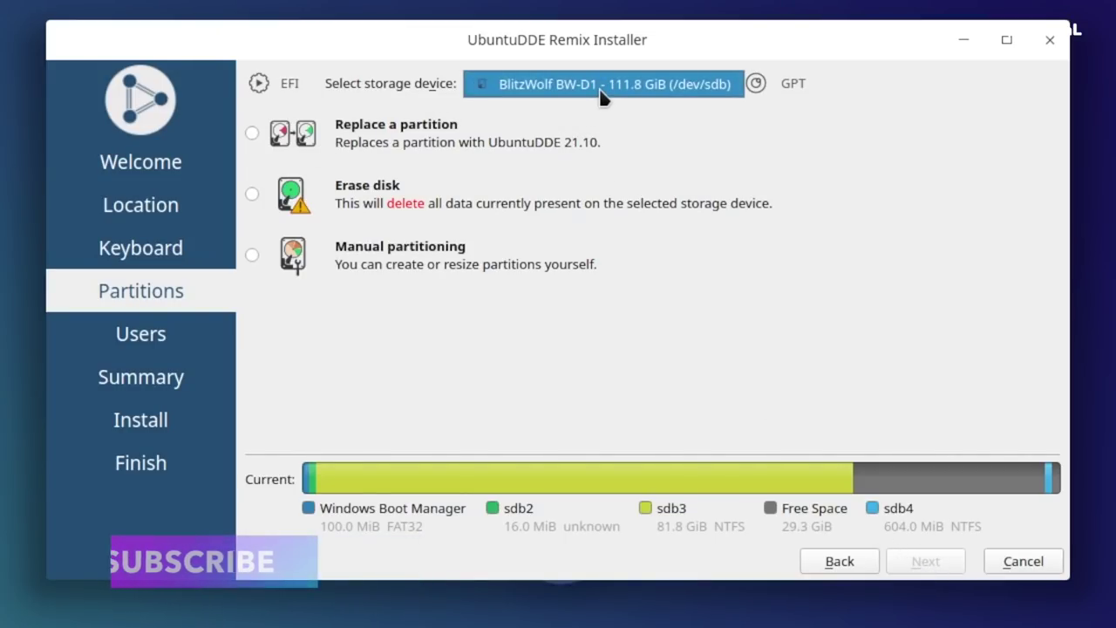
pyautogui.click(601, 94)
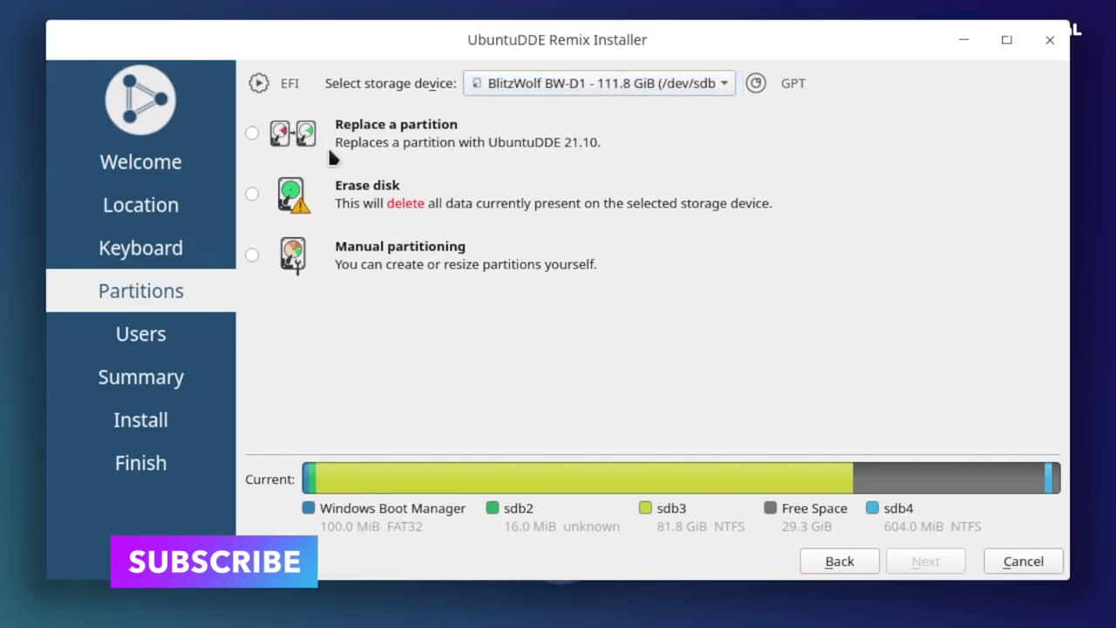
pyautogui.click(255, 133)
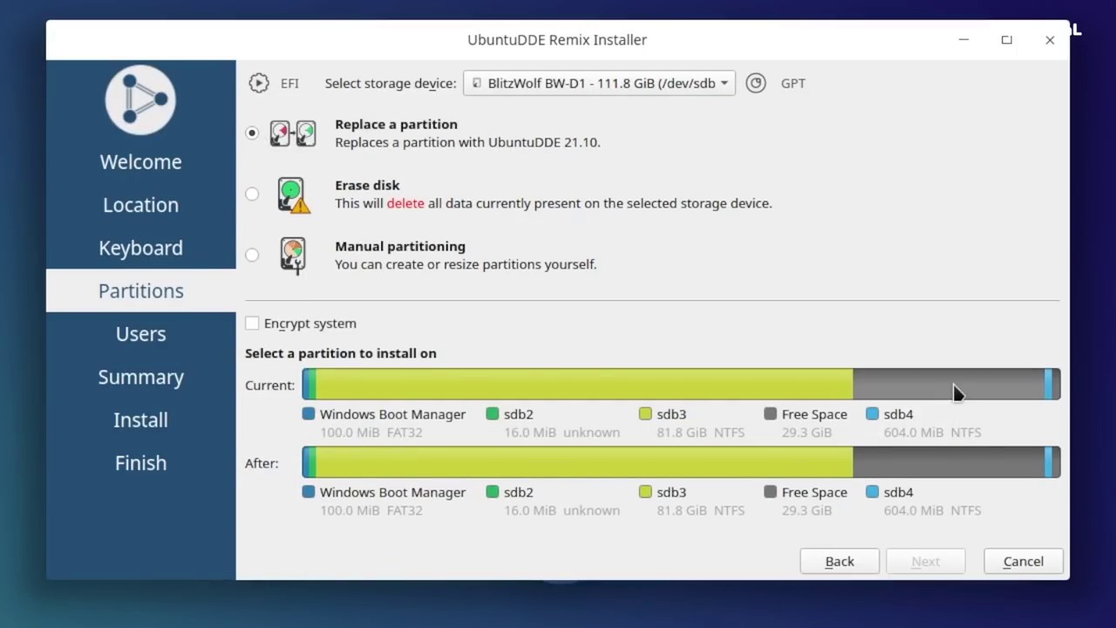
pyautogui.click(916, 389)
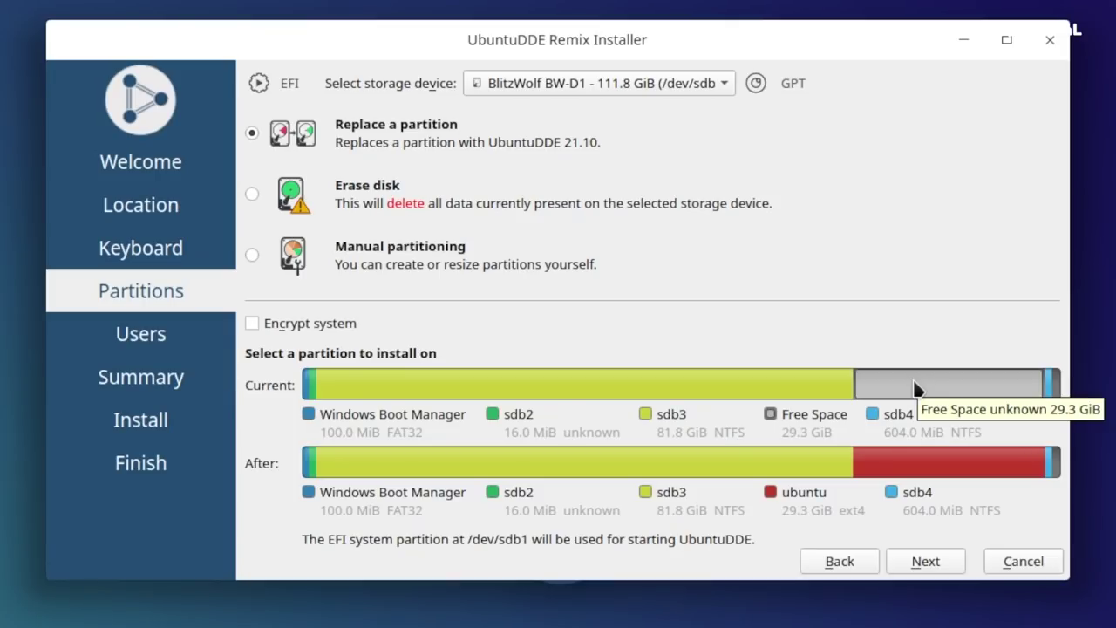
pyautogui.click(937, 560)
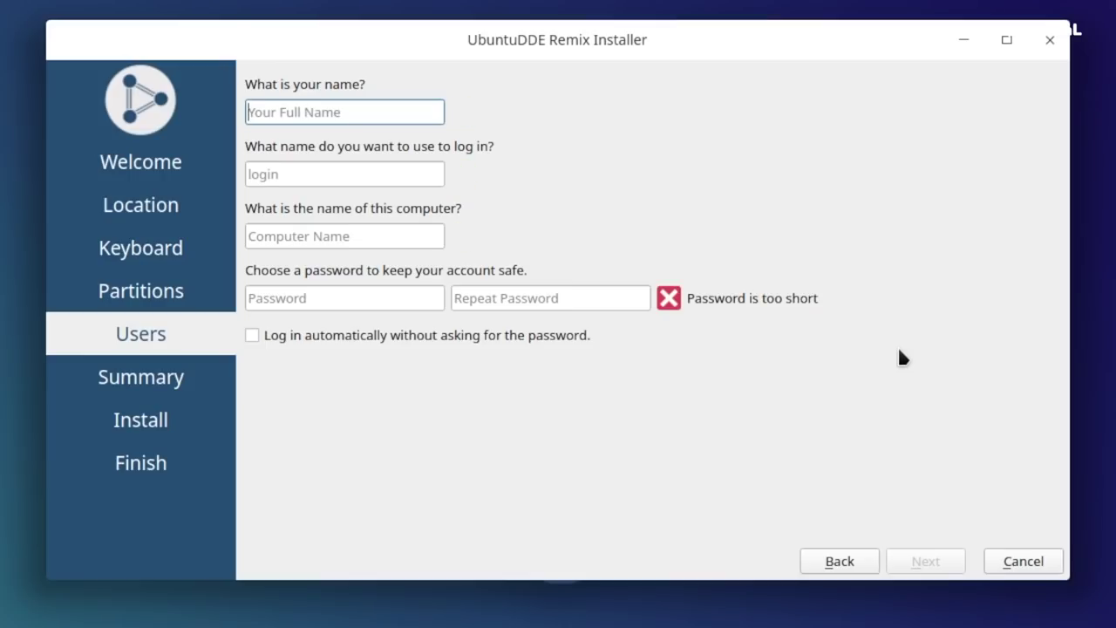
# - Enter the user's name, computer name ubuntuDDE, and the account password twice
pyautogui.write('Arjun')
pyautogui.press('Tab')
pyautogui.press('Tab')
pyautogui.write('ubuntuDDE')
pyautogui.press('Tab')
pyautogui.write('1234')
pyautogui.press('Tab')
pyautogui.write('1234')
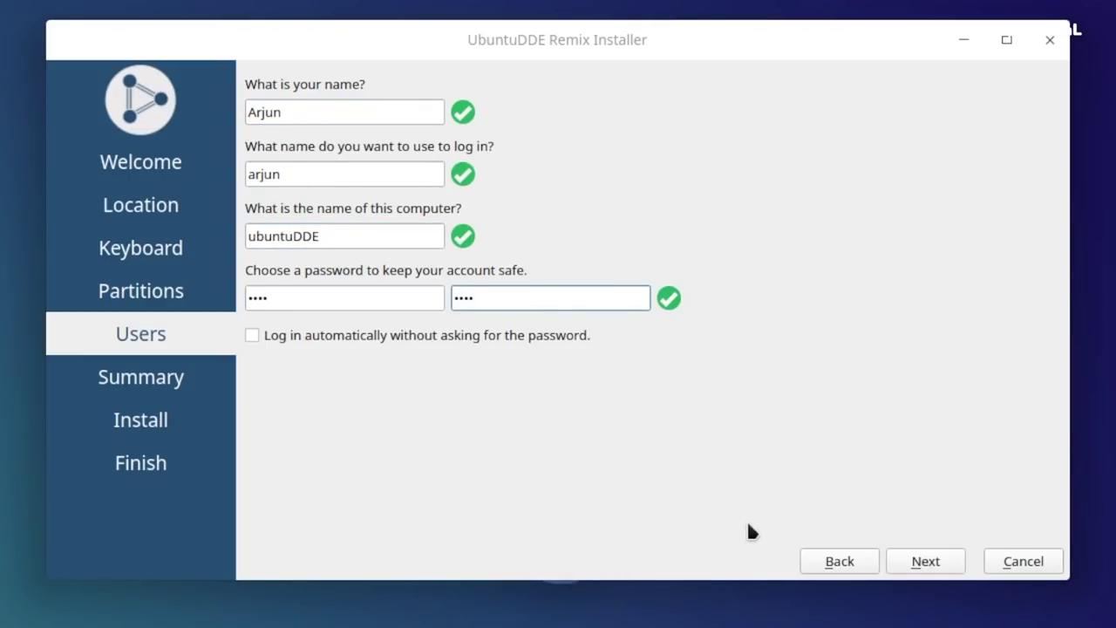
# - Review the summary and start the installation, confirming Install now
pyautogui.click(916, 565)
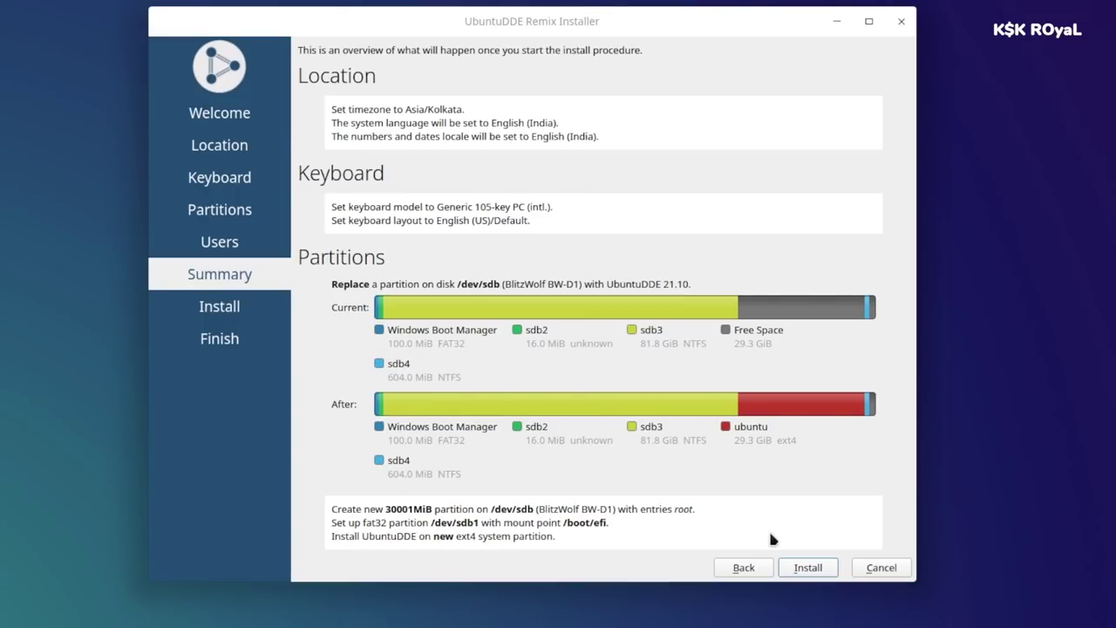
pyautogui.click(806, 568)
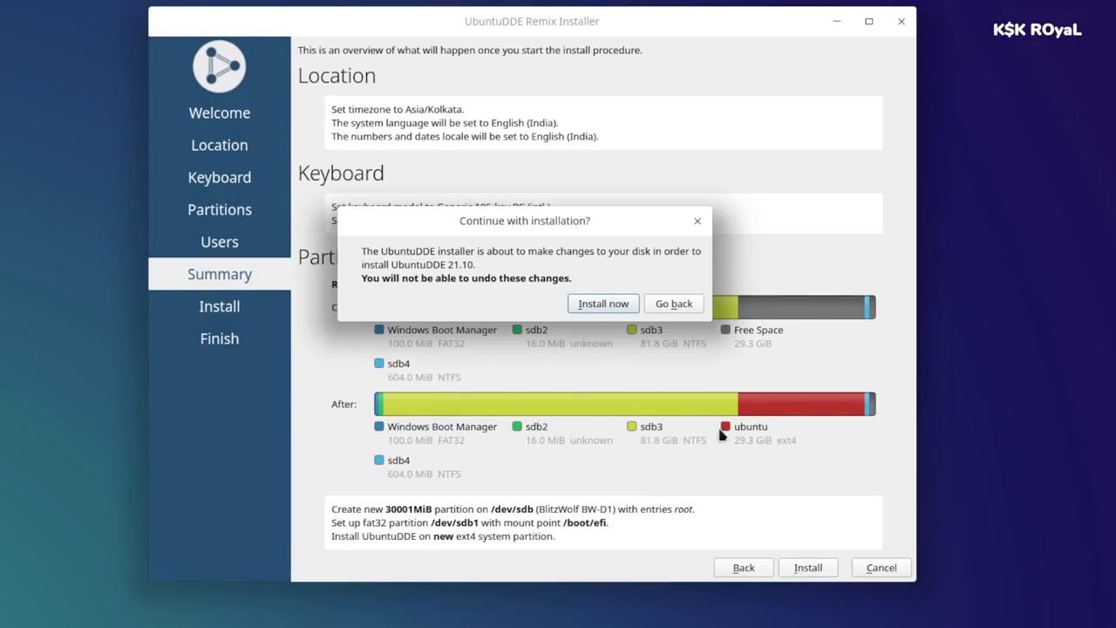
pyautogui.click(593, 304)
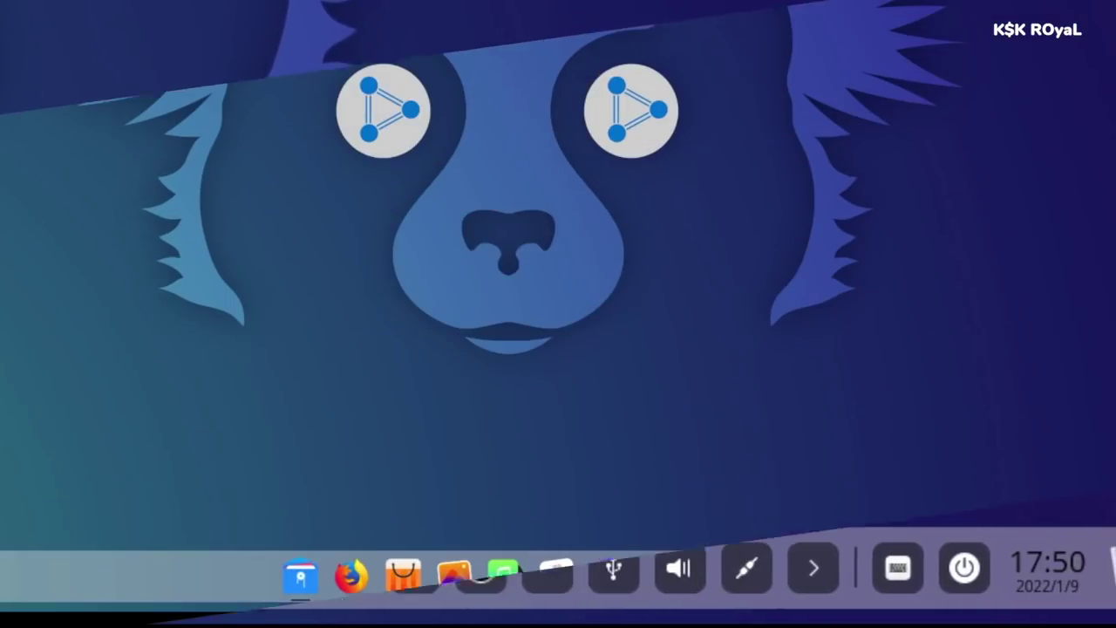
# - Enlarge the dock and scroll through the launcher's app categories
pyautogui.moveTo(797, 545); pyautogui.dragTo(817, 596)
pyautogui.press('super')
pyautogui.scroll(-1, 580, 461)
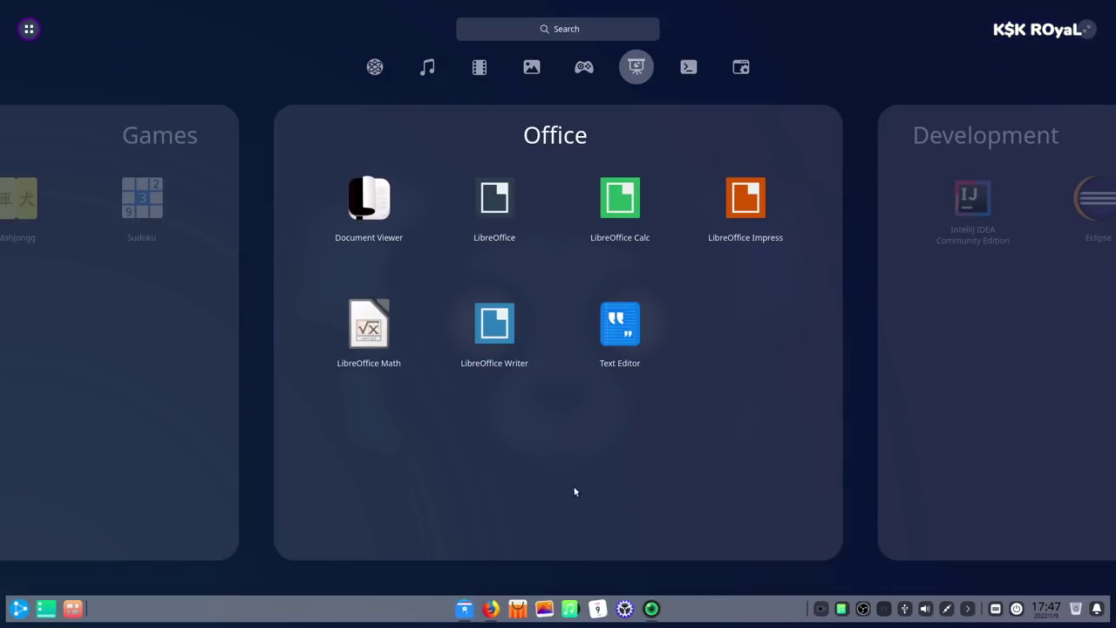
pyautogui.scroll(3, 567, 513)
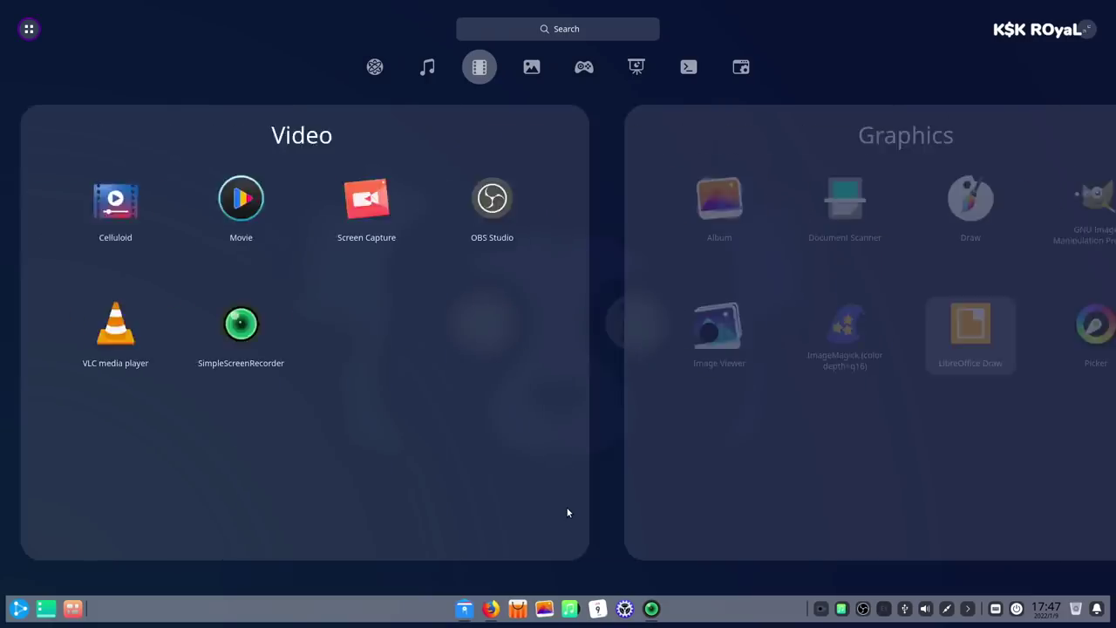
pyautogui.scroll(3, 567, 513)
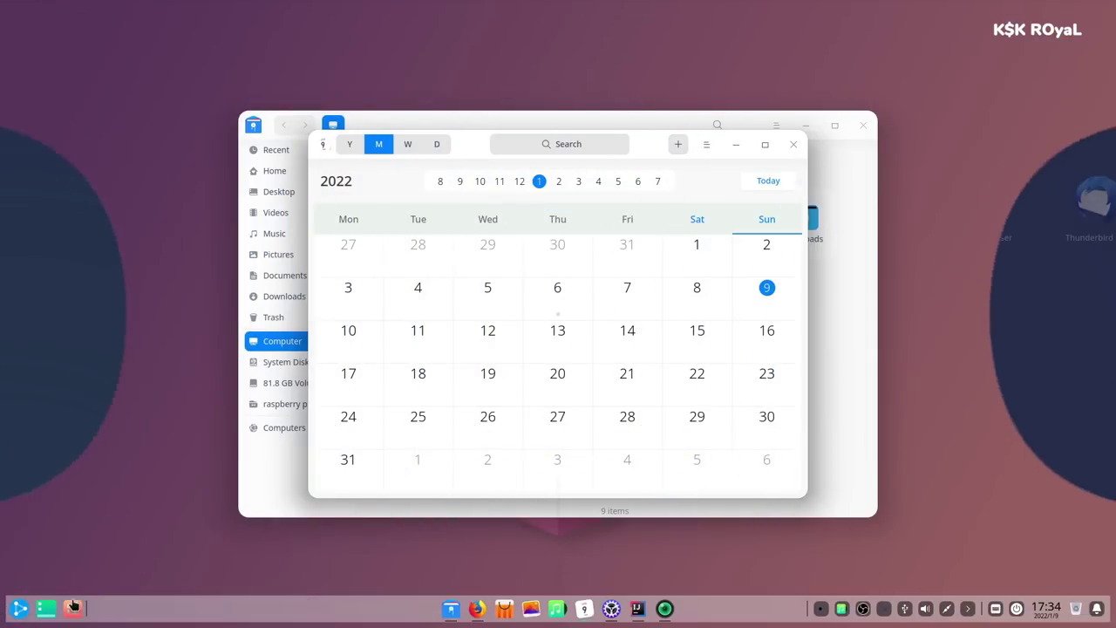
# - In the multitasking view, look at workspace 2 and then the empty workspace 3
pyautogui.press('super+s')
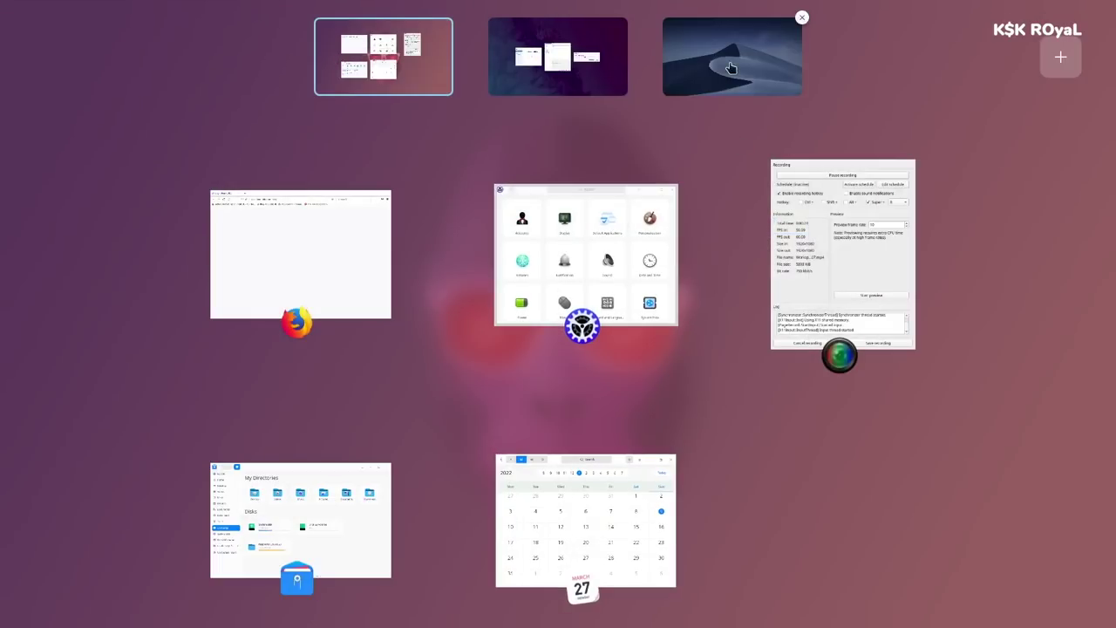
pyautogui.click(563, 65)
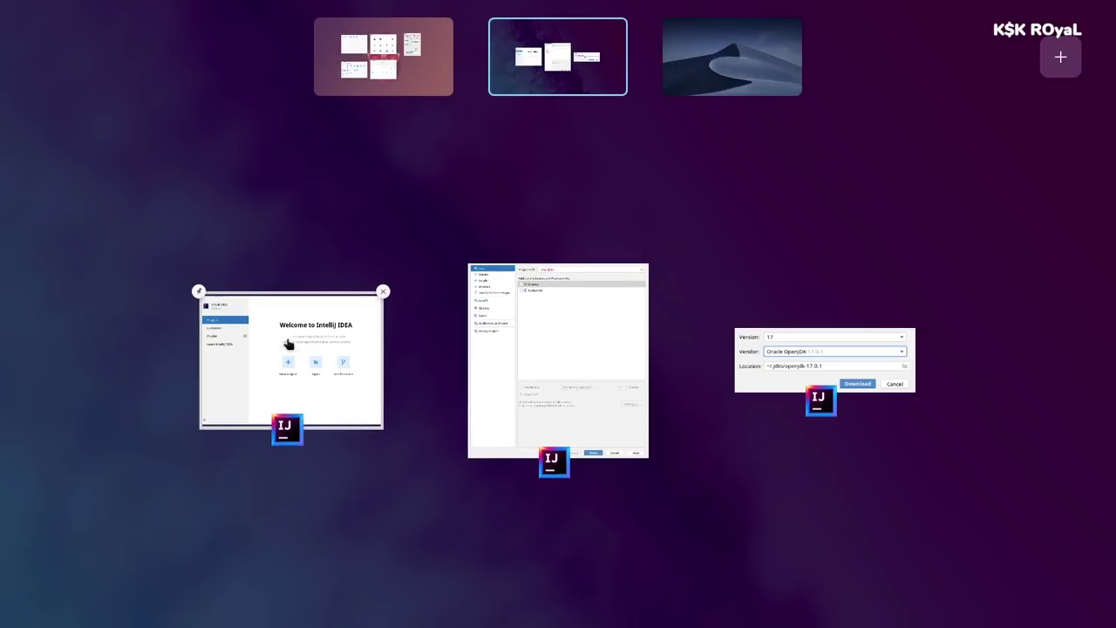
pyautogui.click(724, 77)
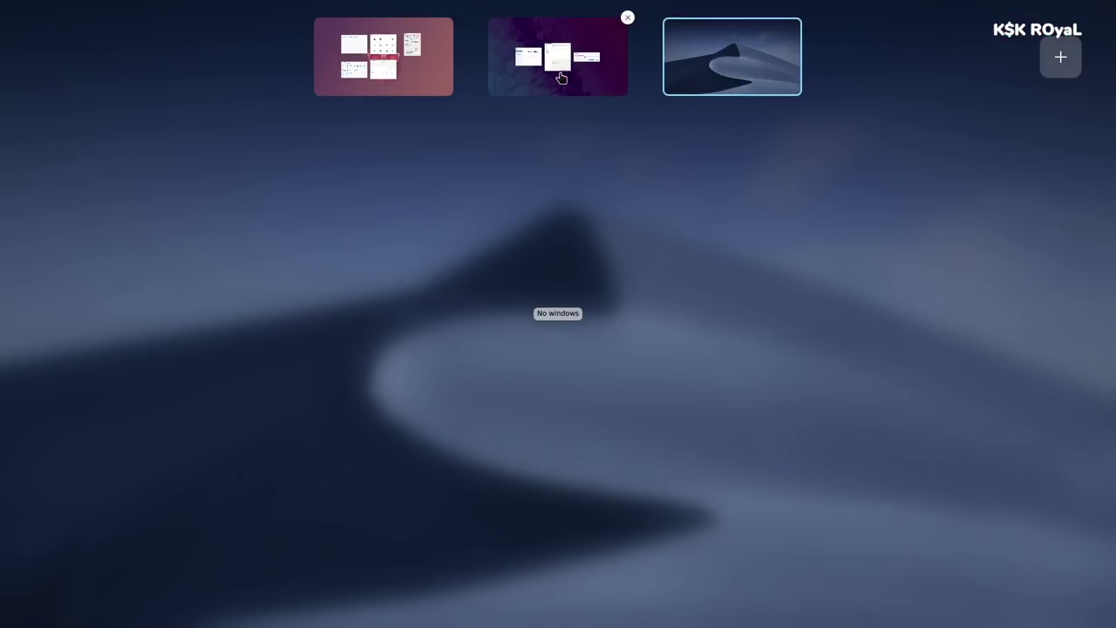